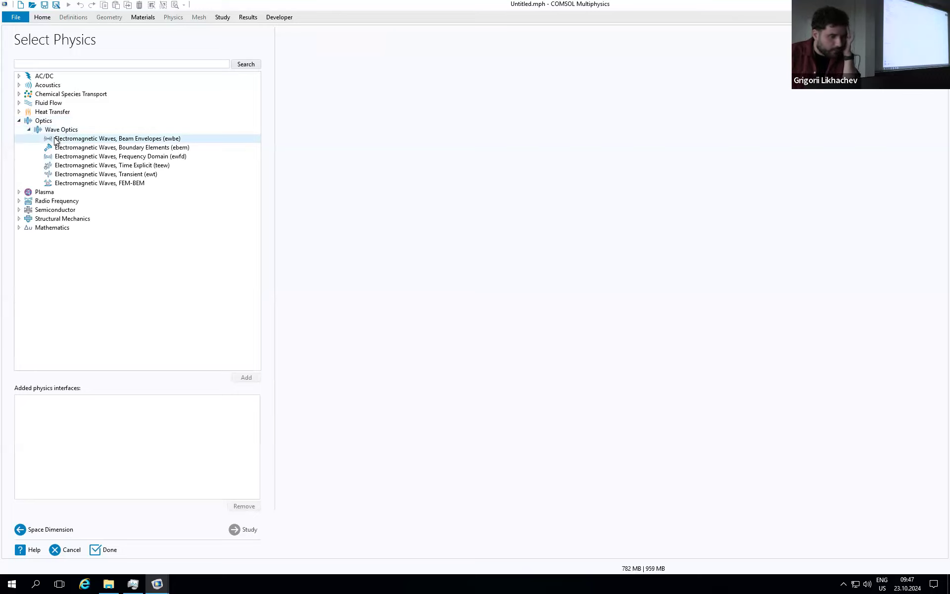
- Add the Electromagnetic Waves, Frequency Domain physics interface and create the model with an Eigenfrequency study
{"action": "left_click", "coordinate": [98, 157]}
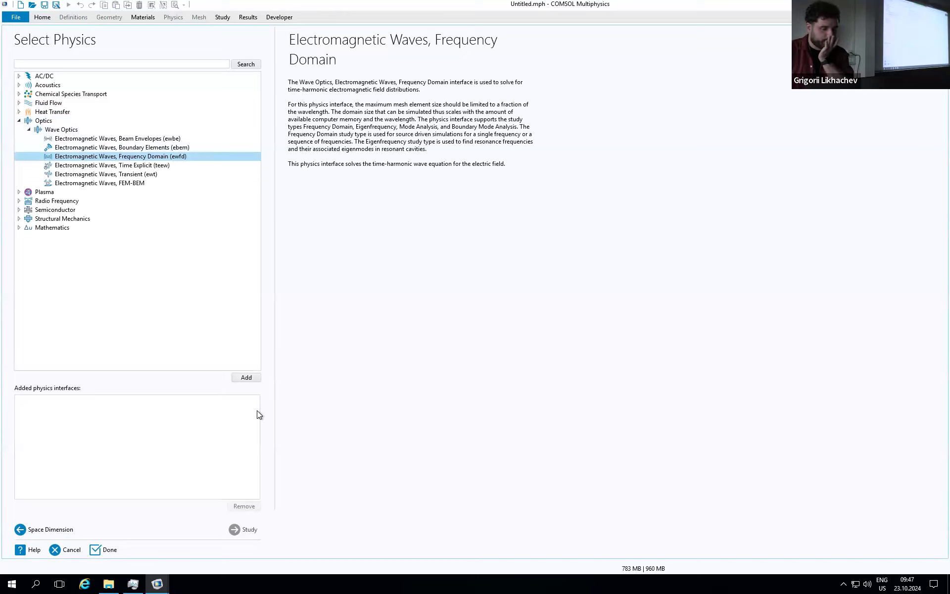
{"action": "left_click", "coordinate": [246, 378]}
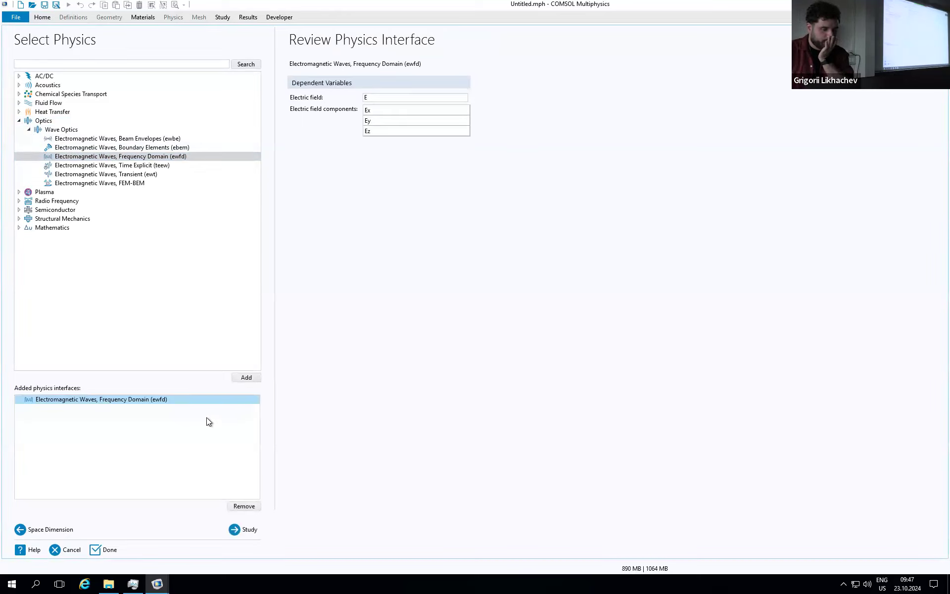
{"action": "left_click", "coordinate": [239, 528]}
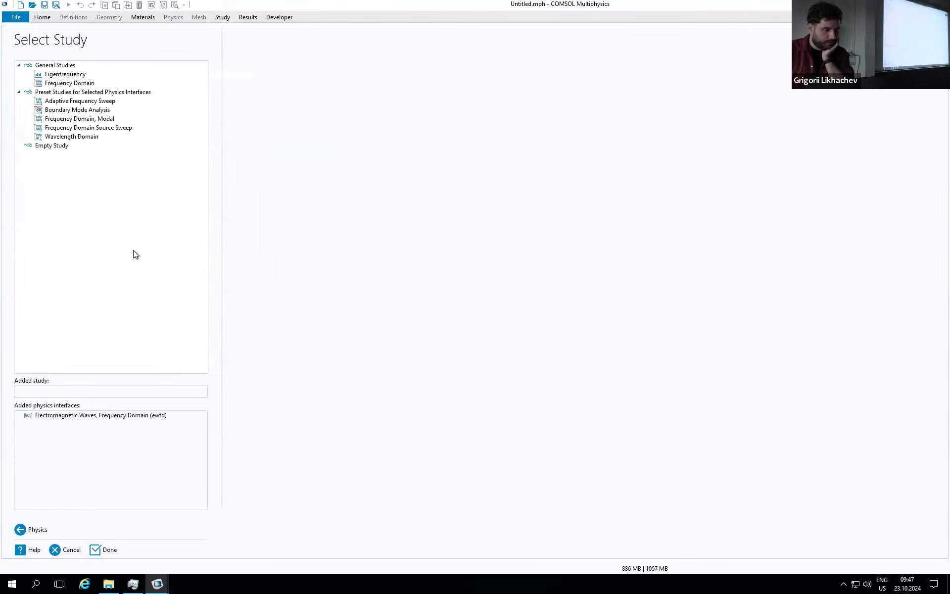
{"action": "left_click", "coordinate": [60, 74]}
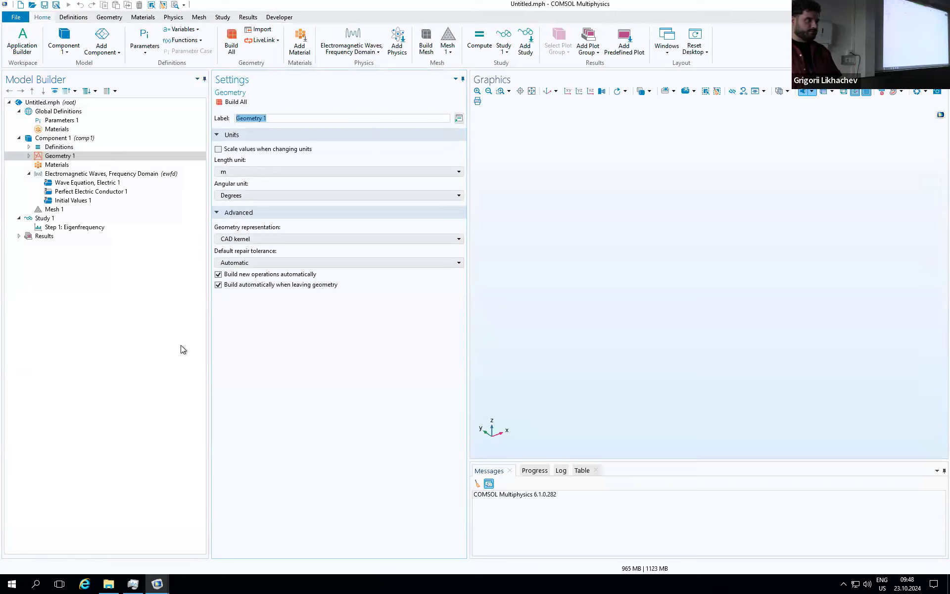
- Define global parameter w as 700[nm] with the description "Waveguide width"
{"action": "left_click", "coordinate": [62, 120]}
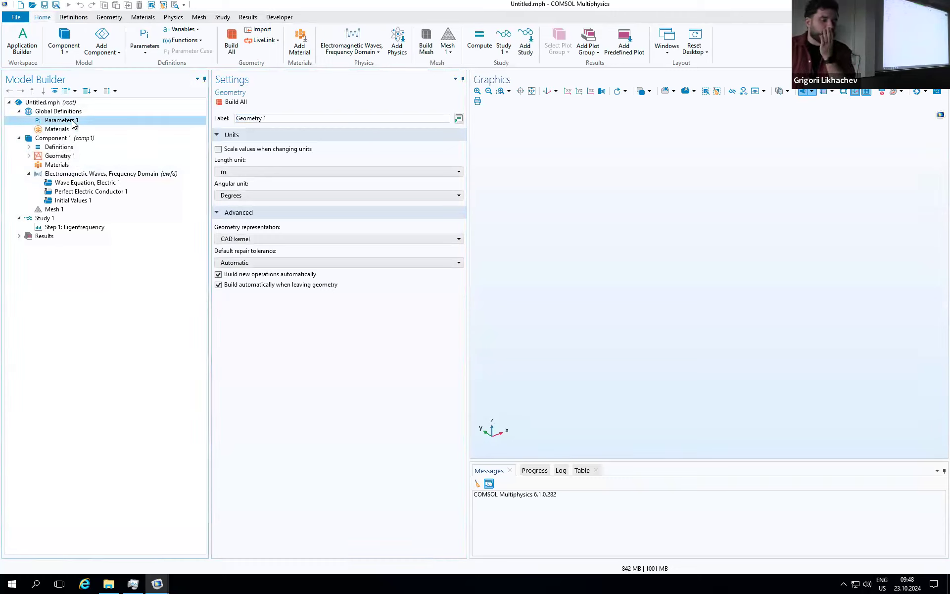
{"action": "left_click", "coordinate": [232, 154]}
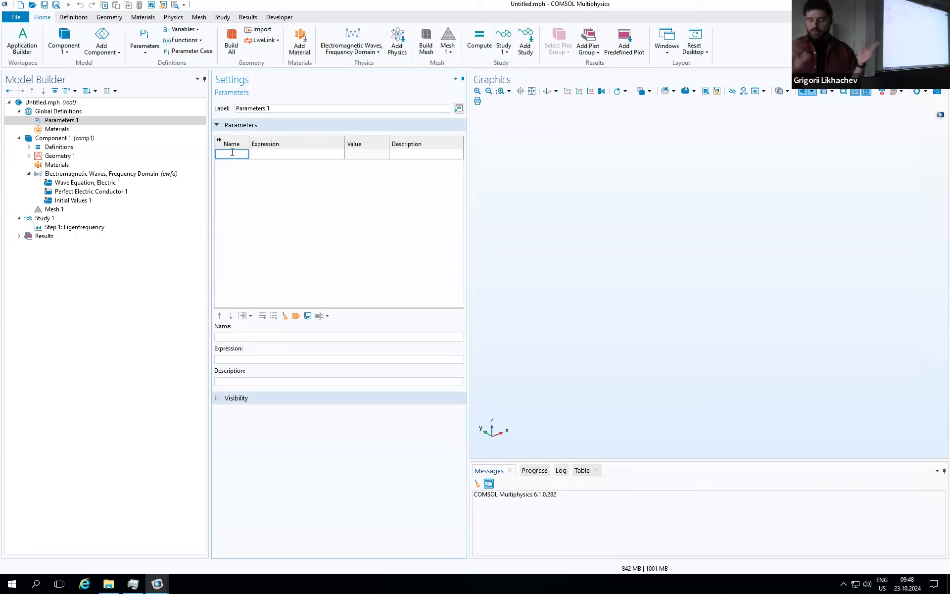
{"action": "type", "text": "w"}
{"action": "left_click", "coordinate": [271, 154]}
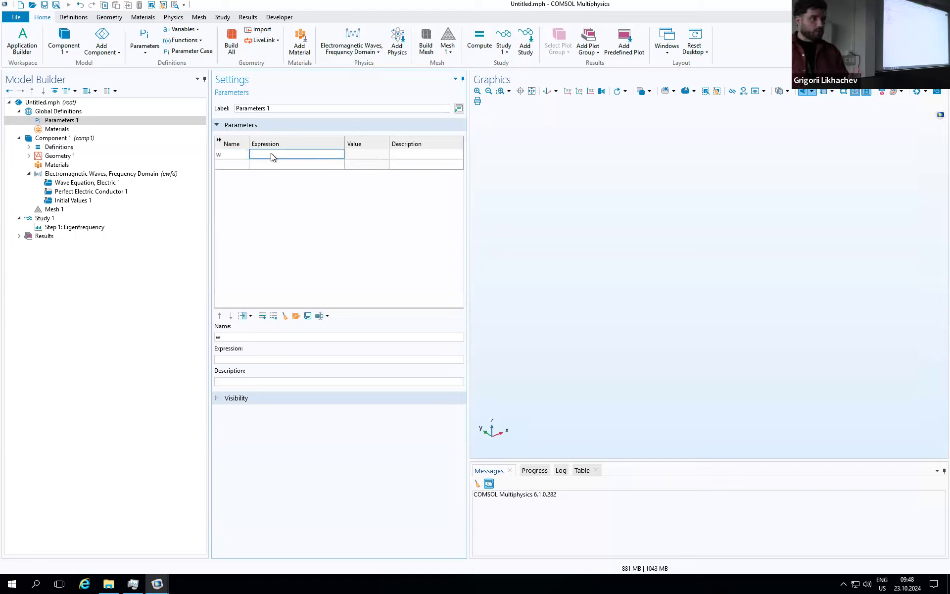
{"action": "type", "text": "700"}
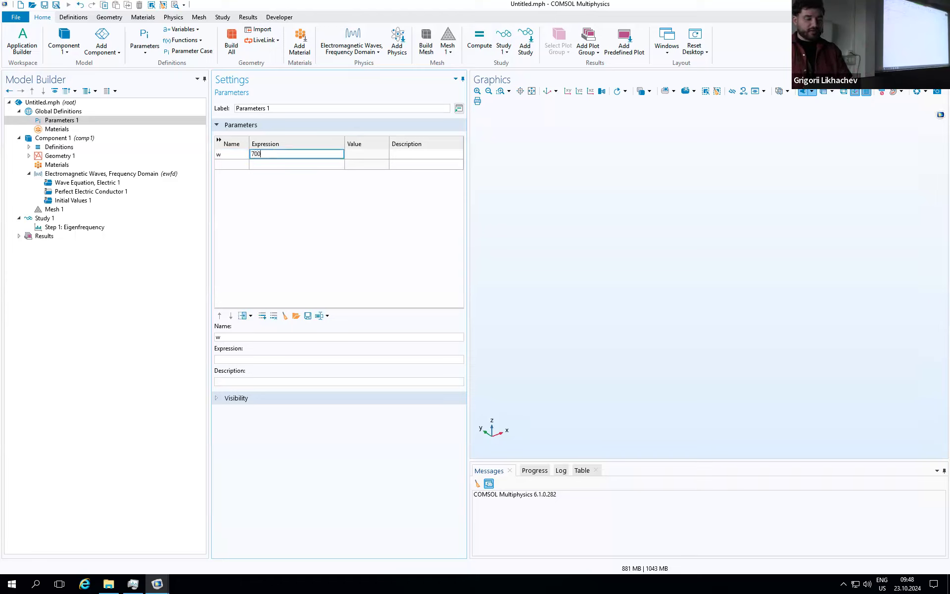
{"action": "type", "text": "[nm"}
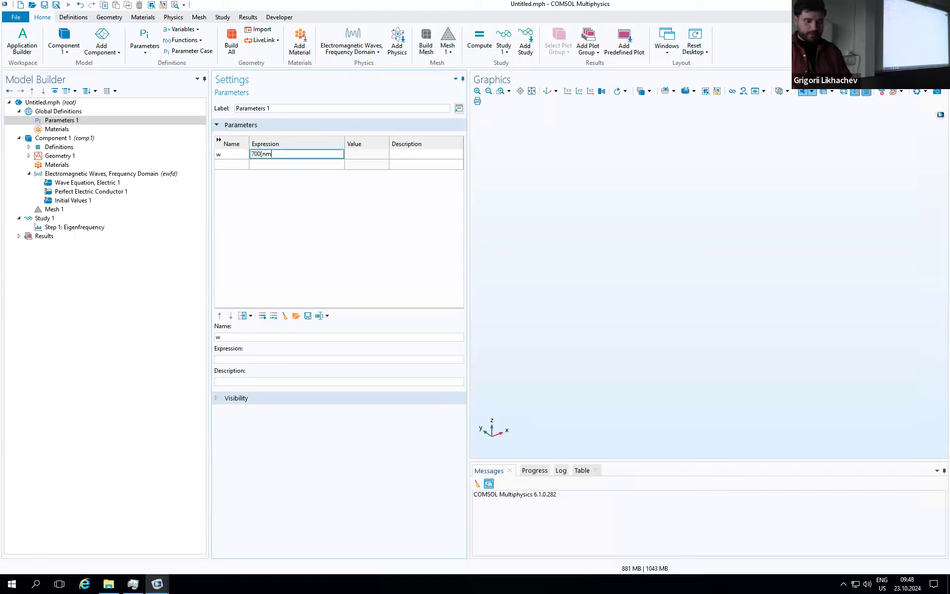
{"action": "left_click", "coordinate": [418, 157]}
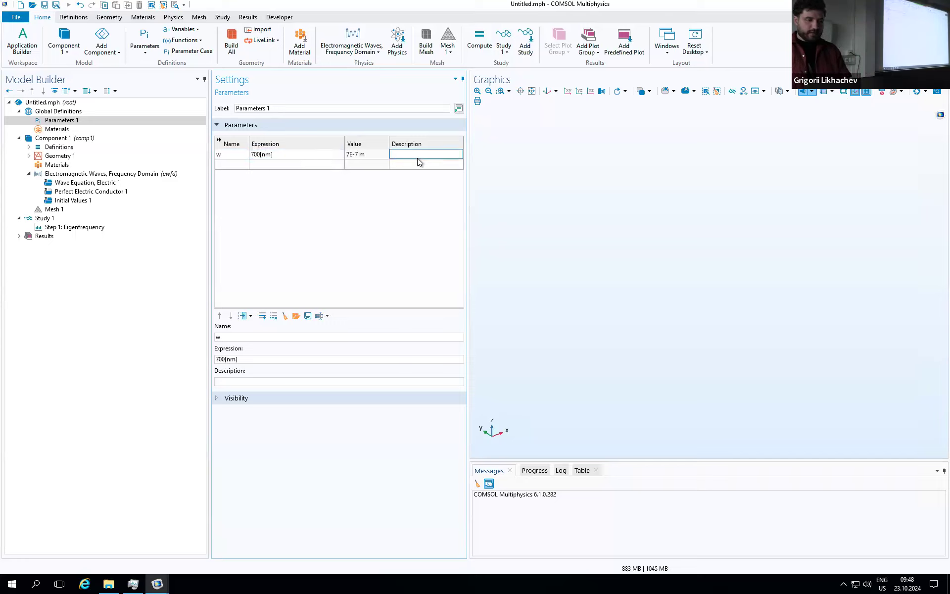
{"action": "type", "text": "Waveguide q"}
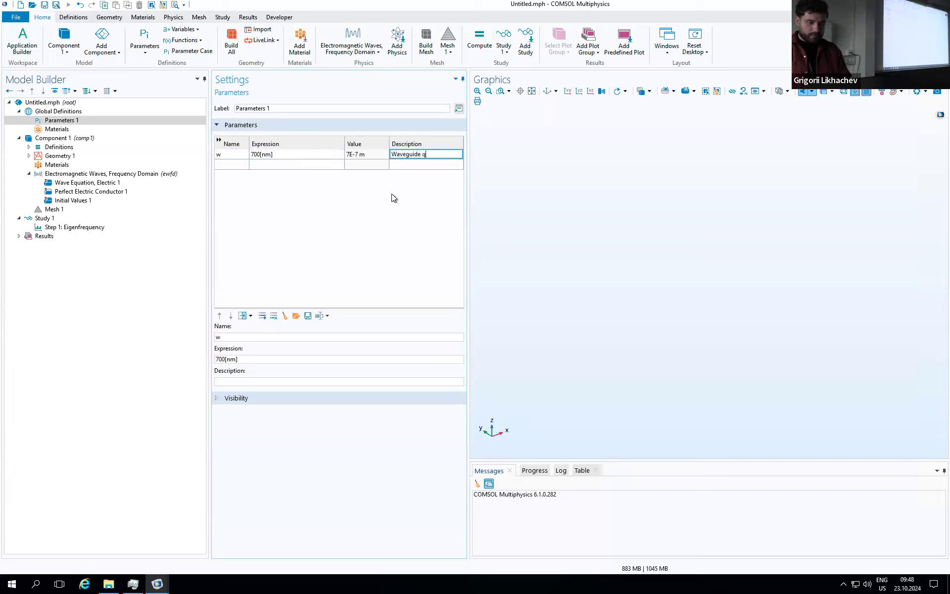
{"action": "key", "text": "BackSpace"}
{"action": "type", "text": "width"}
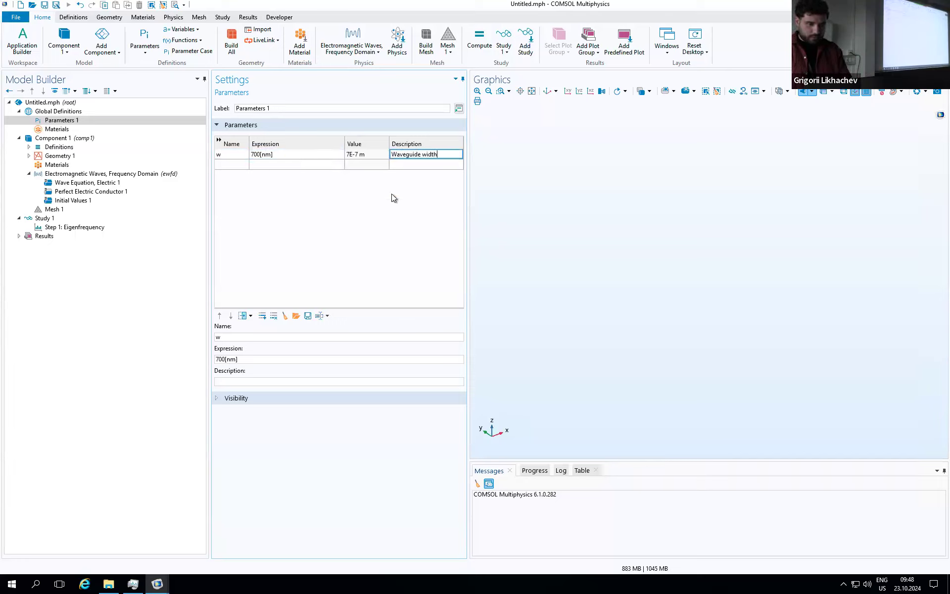
- Add global parameter a with expression 500[nm] and description "Pitch"
{"action": "left_click", "coordinate": [222, 165]}
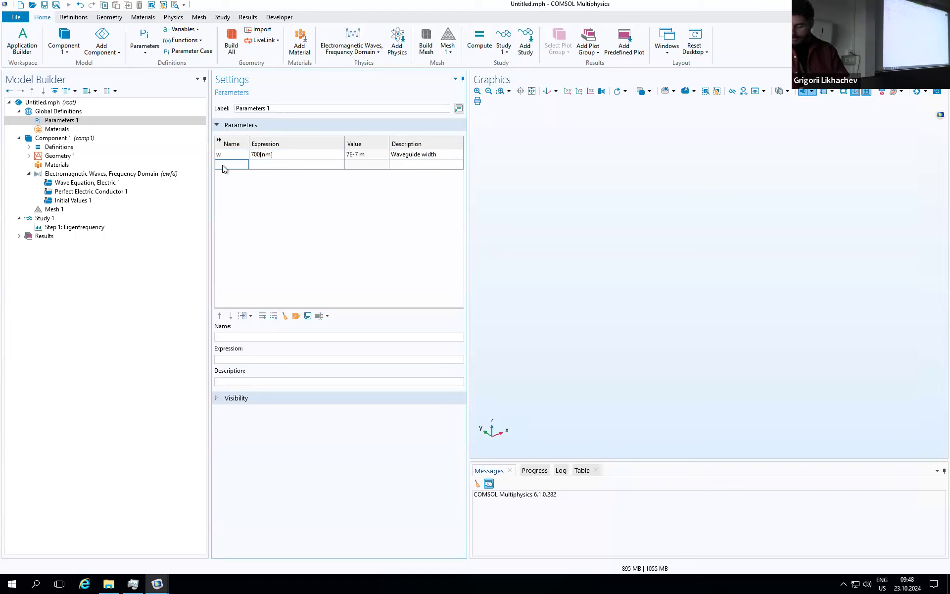
{"action": "type", "text": "a"}
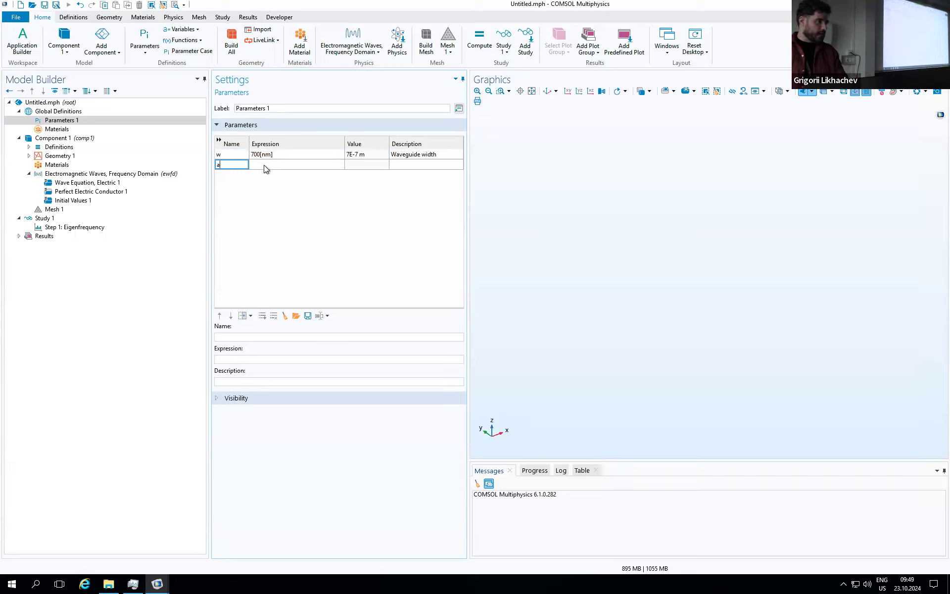
{"action": "left_click", "coordinate": [264, 165]}
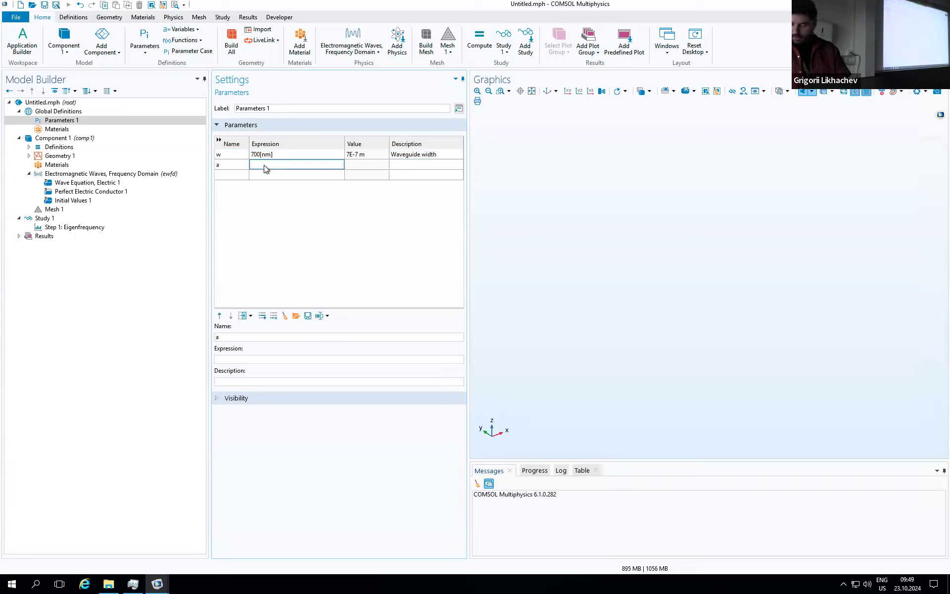
{"action": "type", "text": "50"}
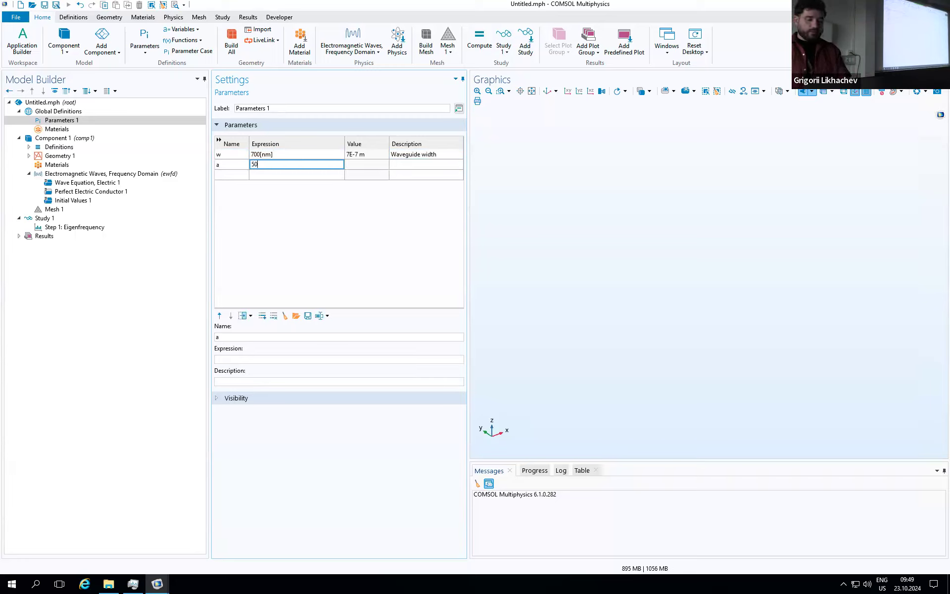
{"action": "type", "text": "0[nm"}
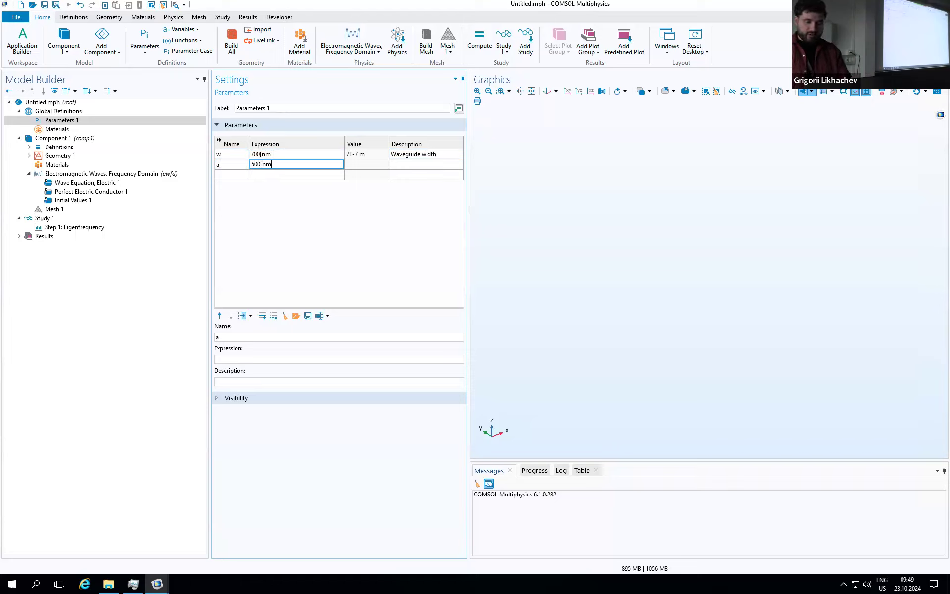
{"action": "type", "text": "]"}
{"action": "left_click", "coordinate": [409, 165]}
{"action": "left_click", "coordinate": [409, 165]}
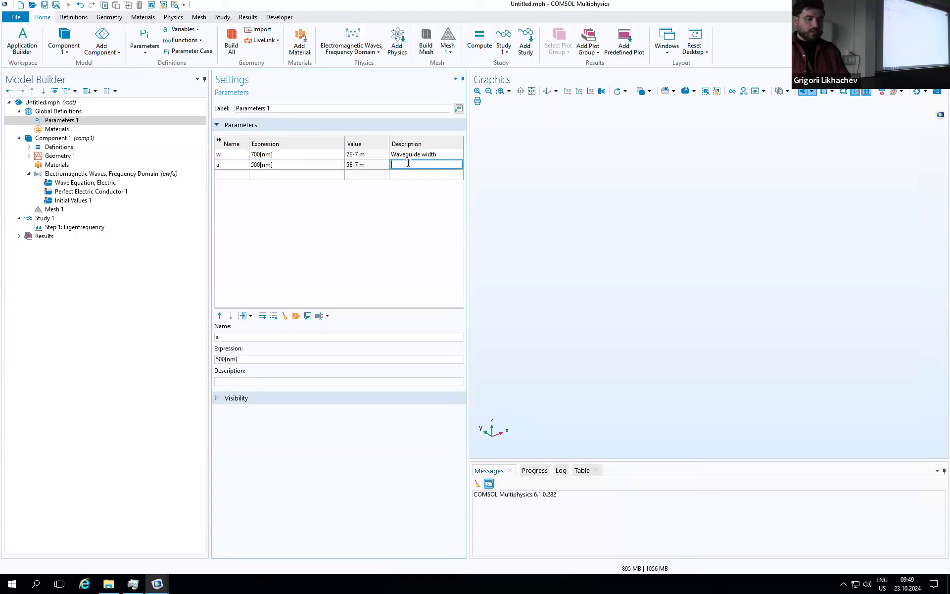
{"action": "type", "text": "Pitch"}
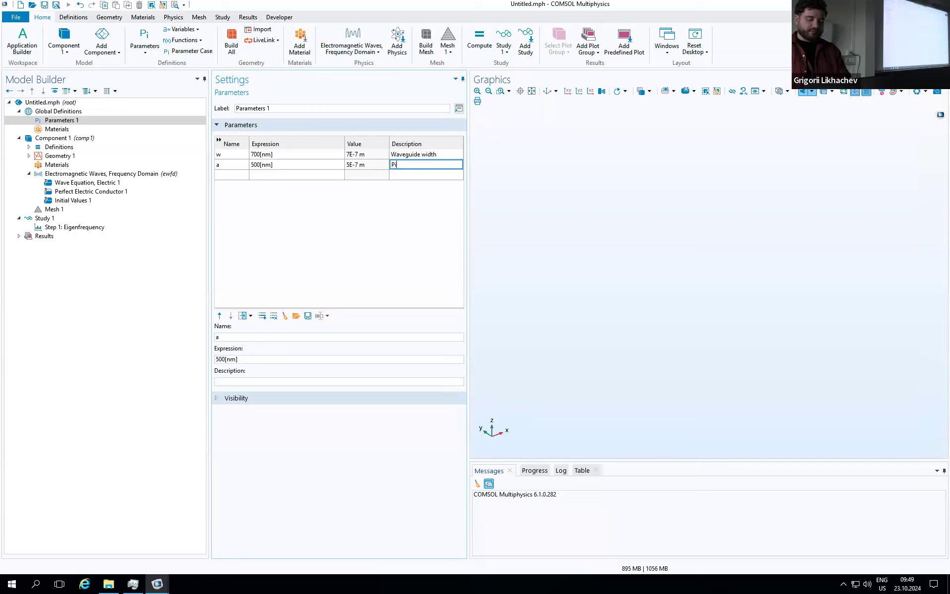
- Add global parameter lda0 with expression 1.55[um] and description "Operating wavelength"
{"action": "left_click", "coordinate": [236, 175]}
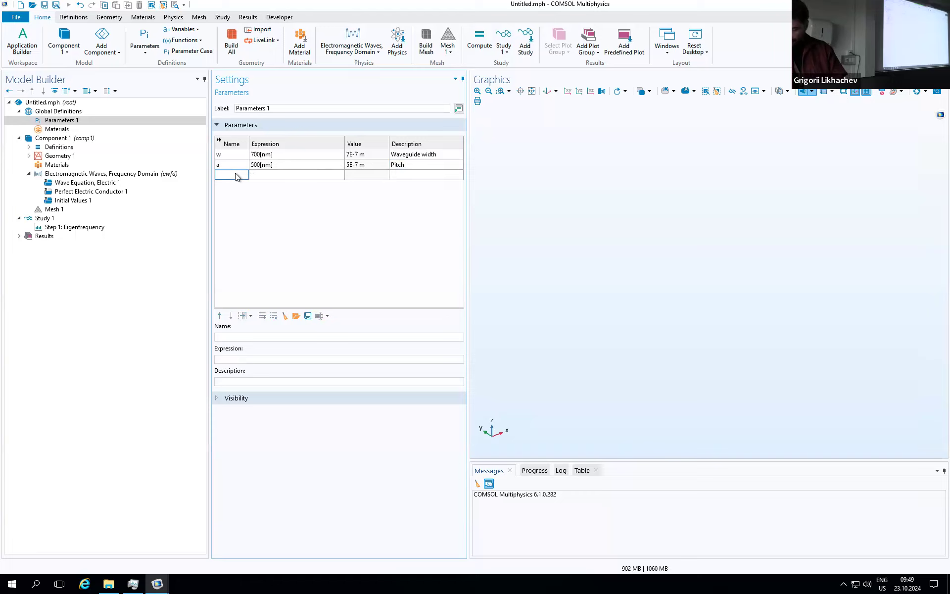
{"action": "type", "text": "lda0"}
{"action": "left_click", "coordinate": [272, 176]}
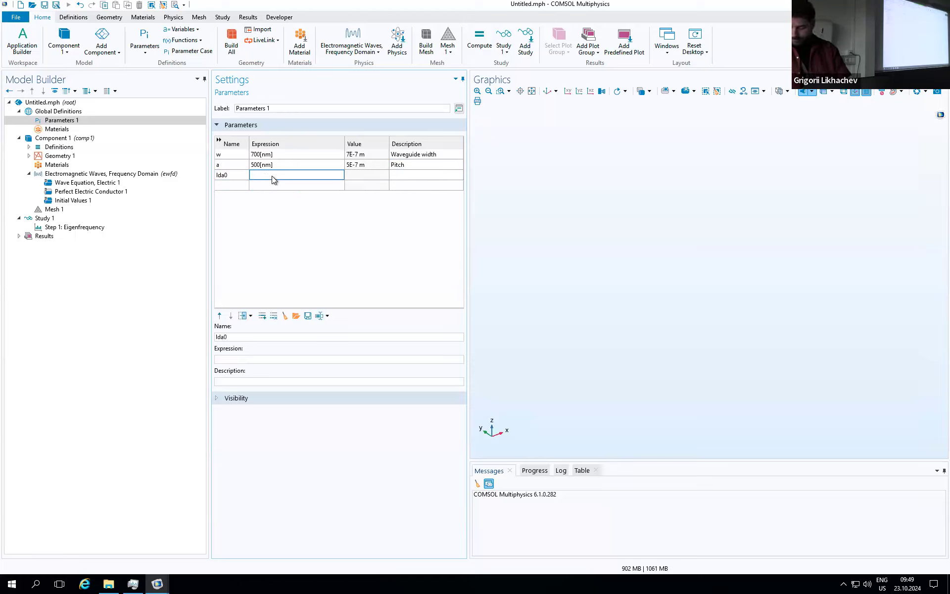
{"action": "type", "text": "1.55"}
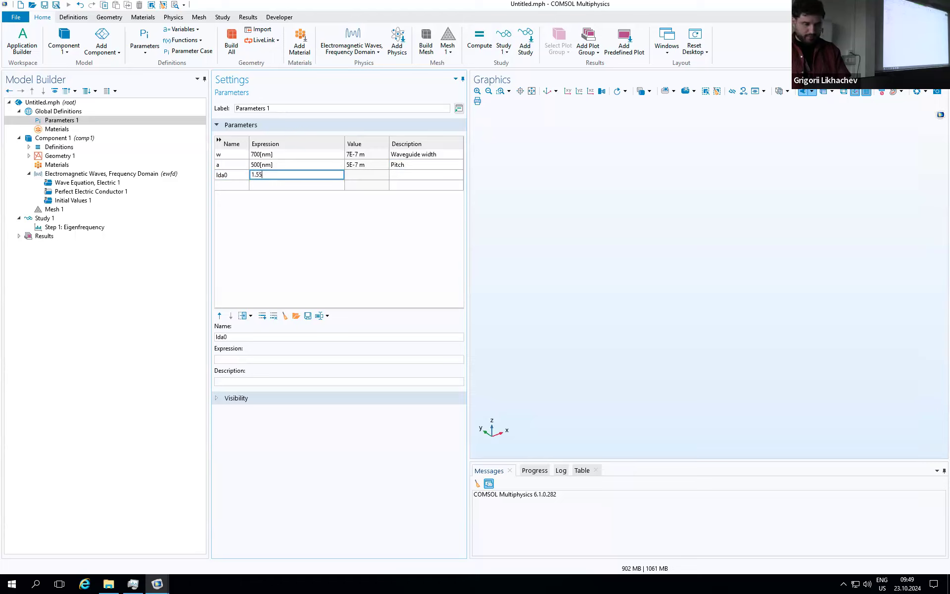
{"action": "type", "text": "[um]"}
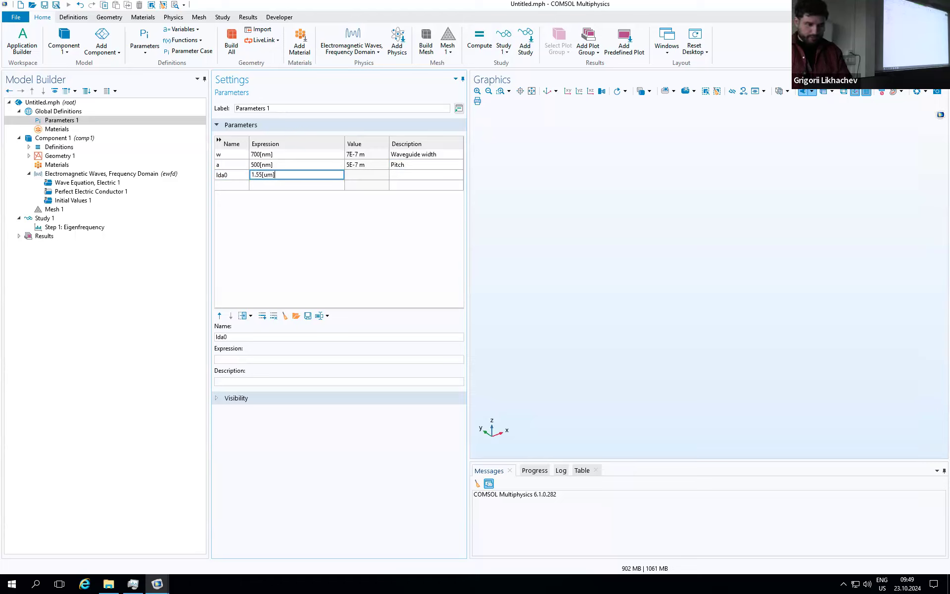
{"action": "left_click", "coordinate": [404, 179]}
{"action": "type", "text": "O"}
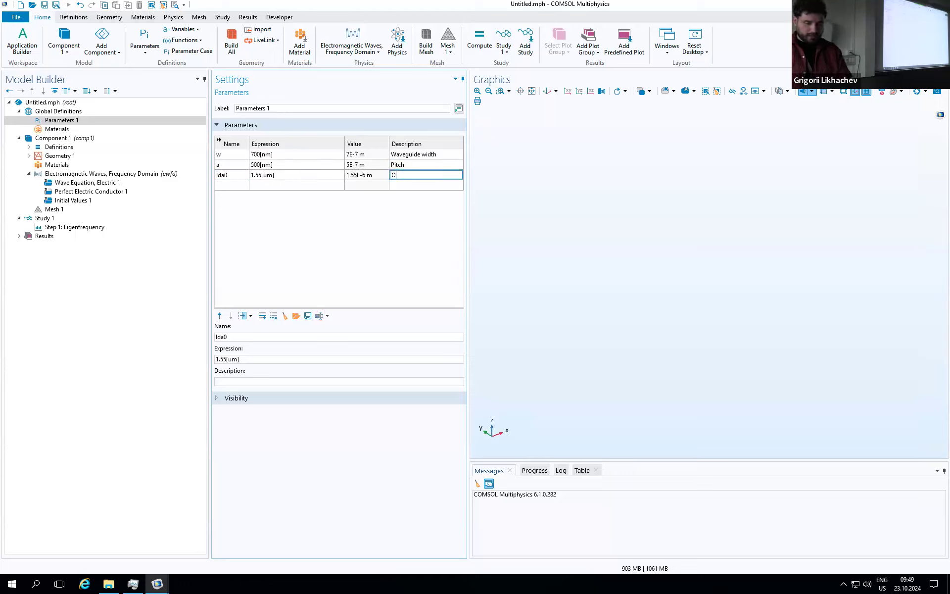
{"action": "type", "text": "perating wavelength"}
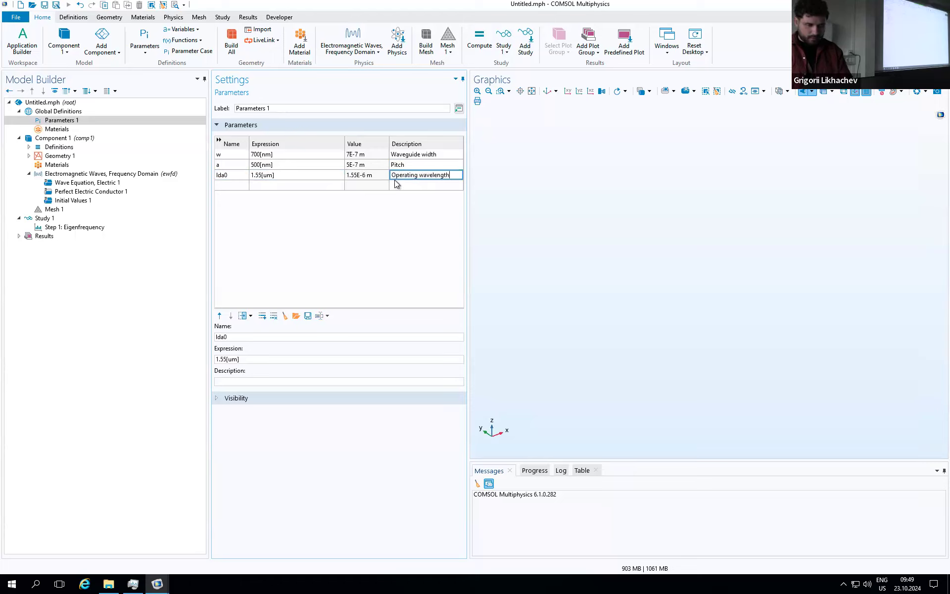
- Add global parameter f0 with expression c_const/lda0 and description "Operating frequency"
{"action": "left_click", "coordinate": [231, 185]}
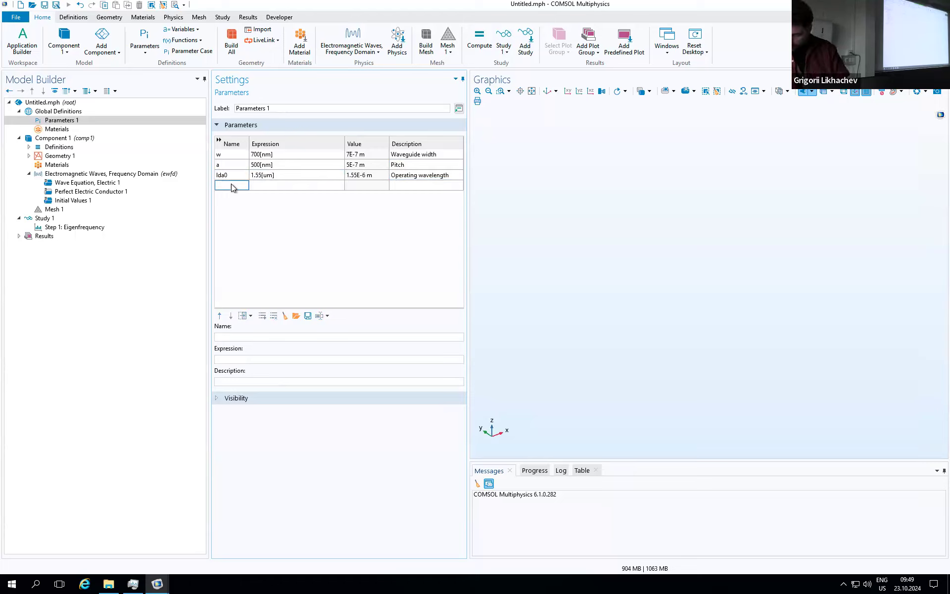
{"action": "type", "text": "f0"}
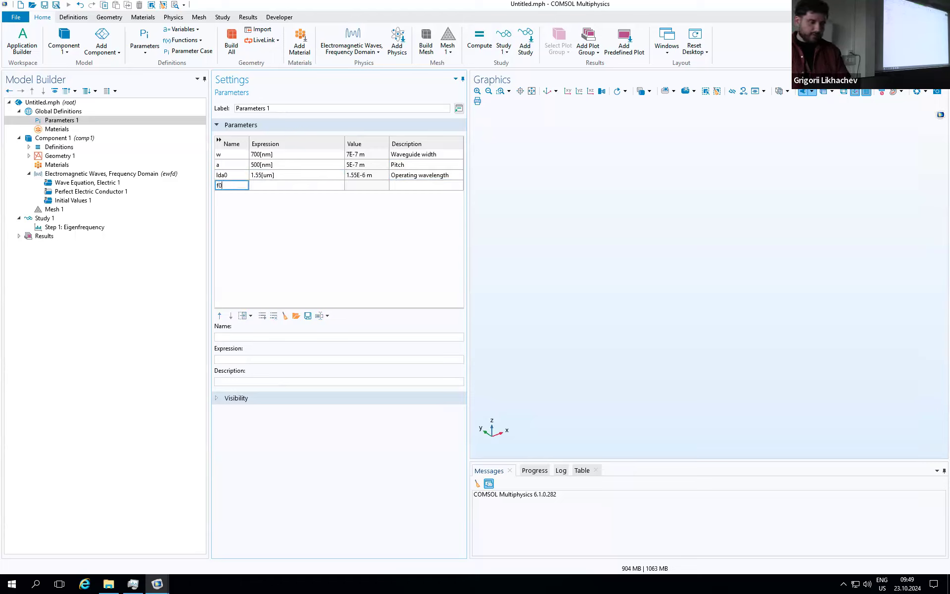
{"action": "left_click", "coordinate": [263, 185]}
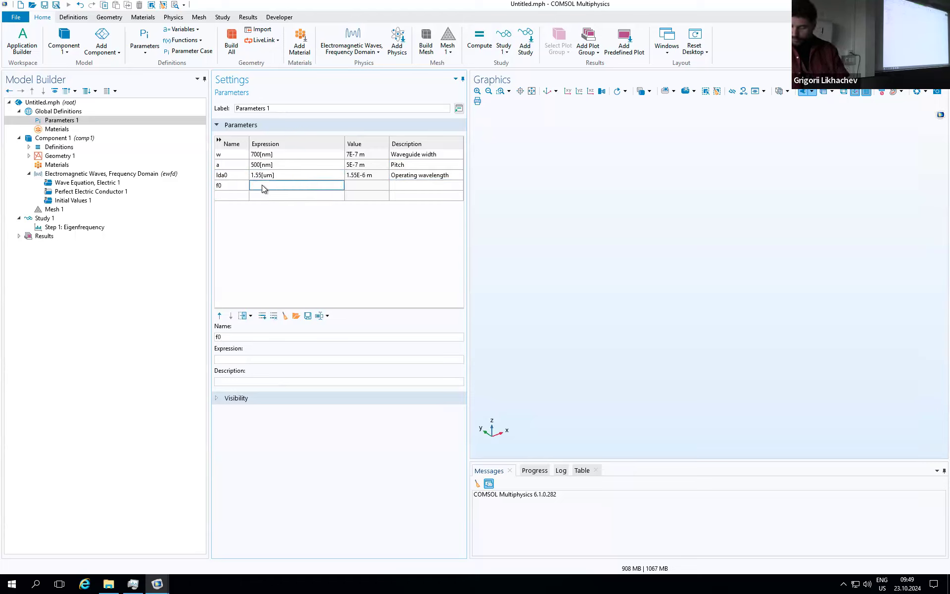
{"action": "type", "text": "c_const"}
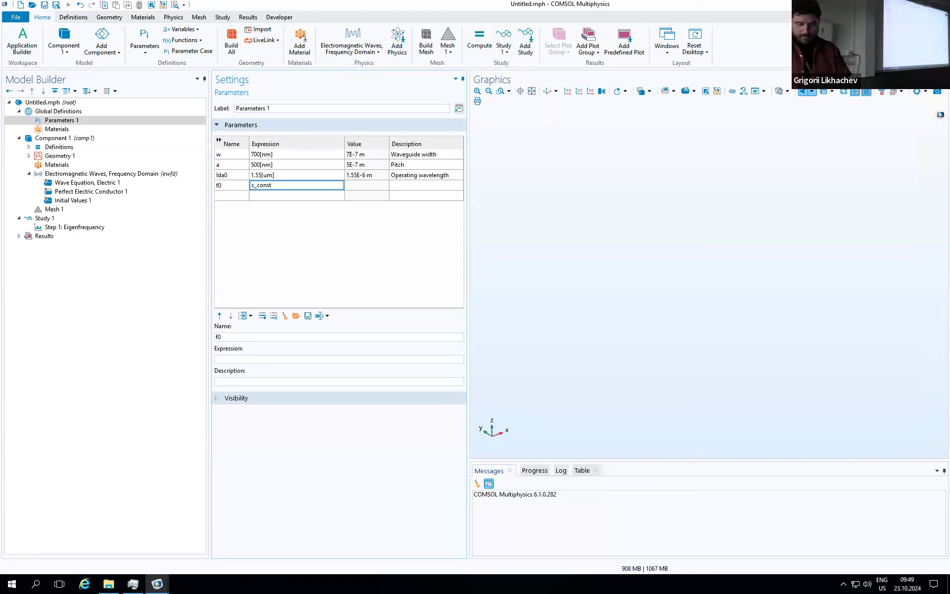
{"action": "type", "text": "lda0"}
{"action": "left_click", "coordinate": [403, 185]}
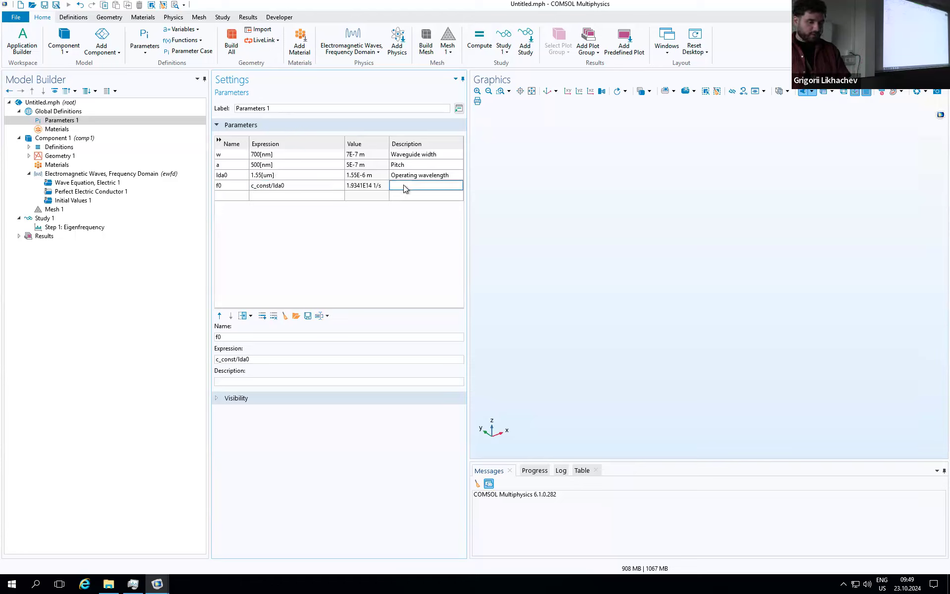
{"action": "type", "text": "Op"}
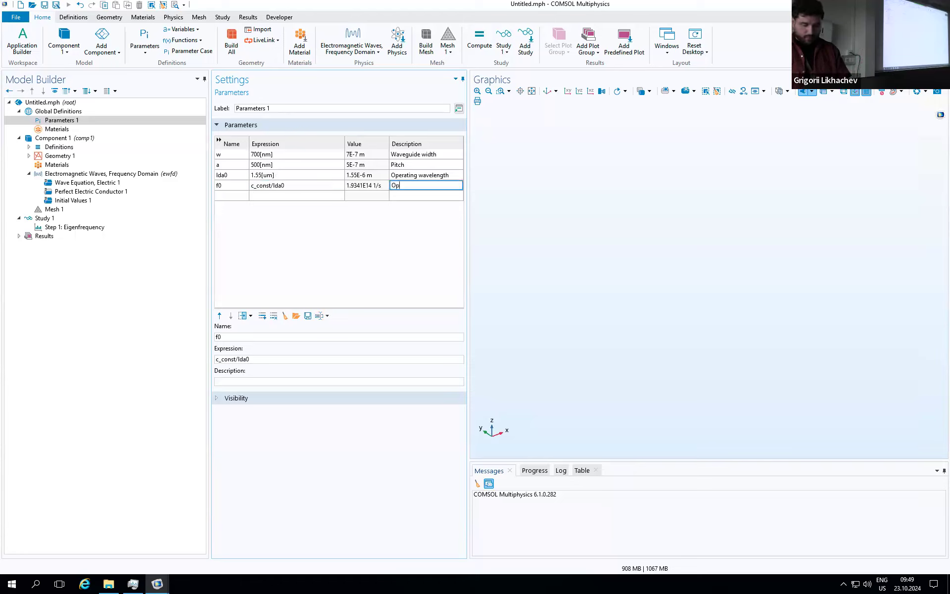
{"action": "type", "text": "erating frequency"}
- Add global parameter thickness with expression 300[nm] and description "Thickness"
{"action": "left_click", "coordinate": [235, 197]}
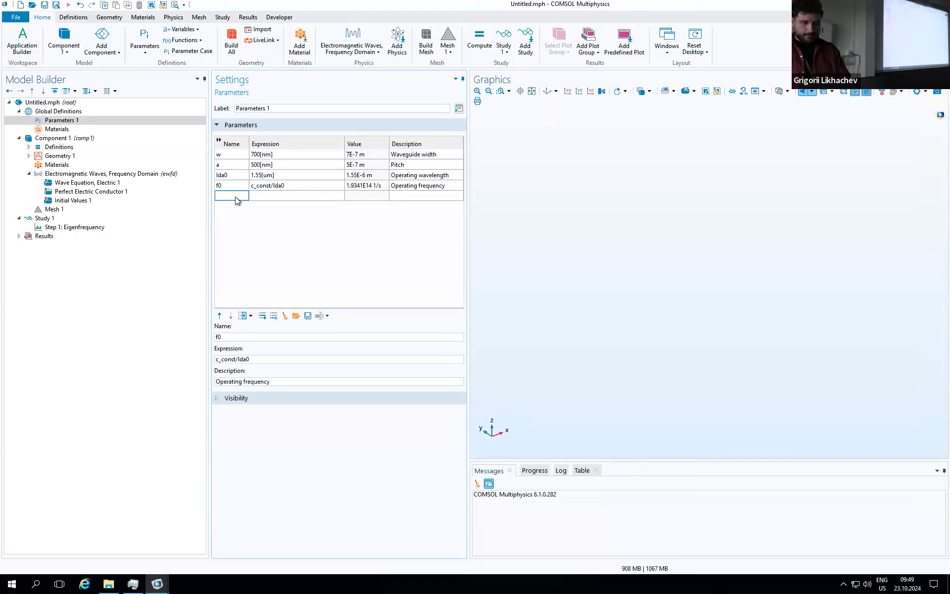
{"action": "type", "text": "thickness"}
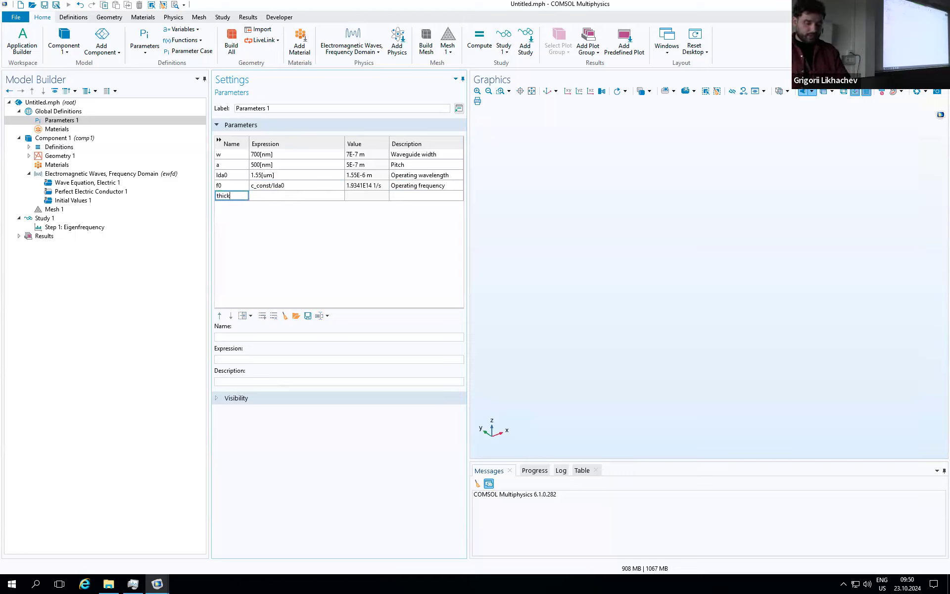
{"action": "left_click", "coordinate": [266, 198]}
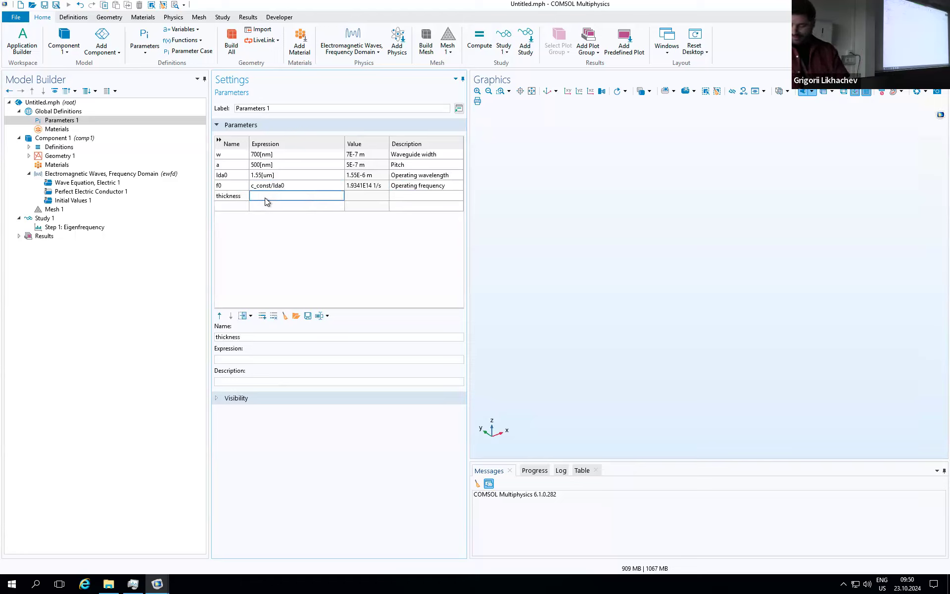
{"action": "type", "text": "300[nm]"}
{"action": "left_click", "coordinate": [398, 196]}
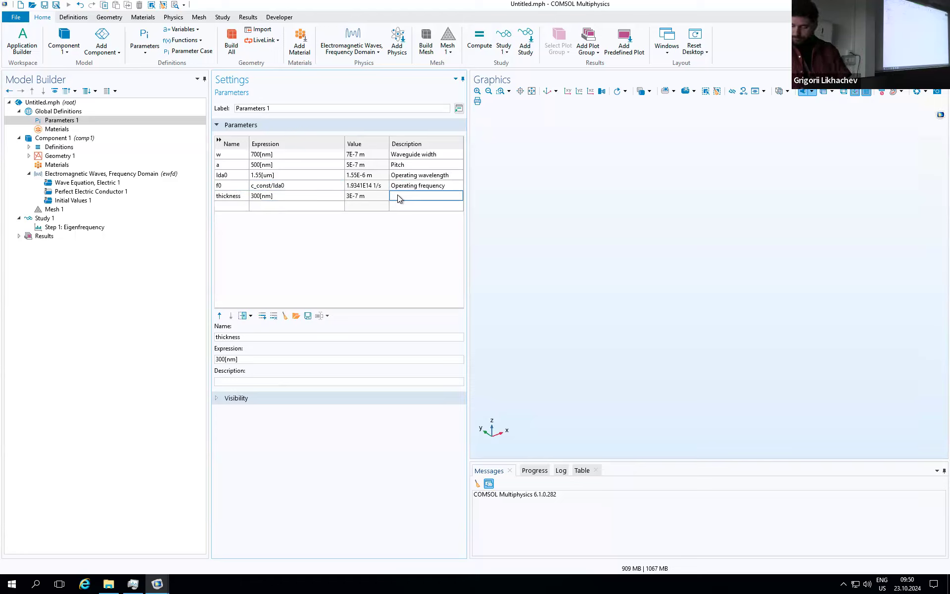
{"action": "type", "text": "Thickness"}
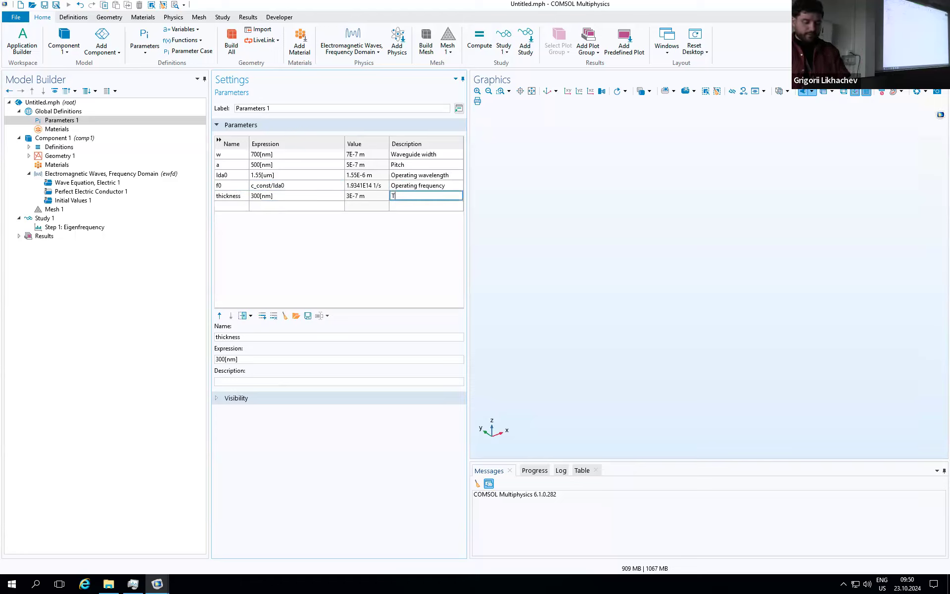
- Add global parameter k_x_N with expression 1
{"action": "left_click", "coordinate": [233, 208]}
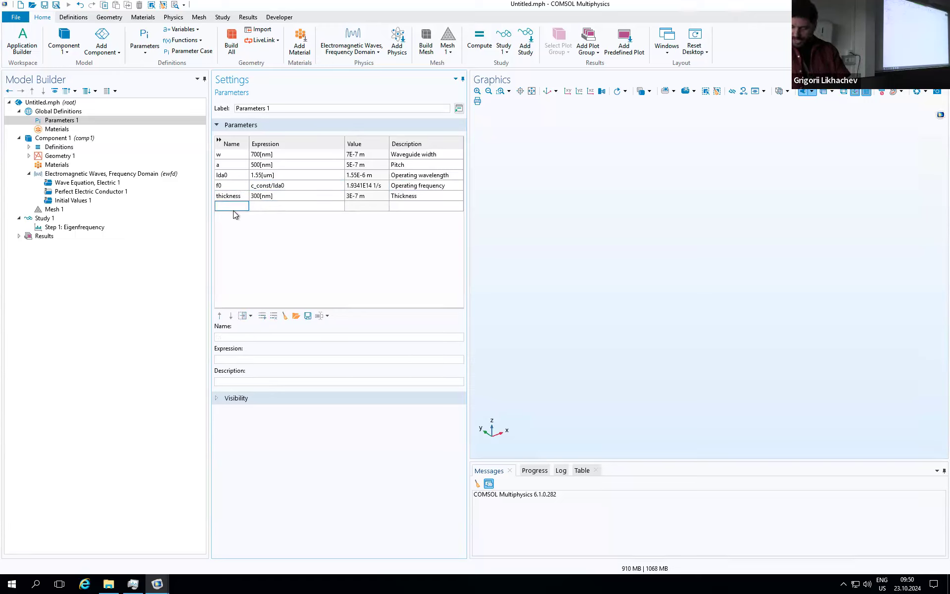
{"action": "type", "text": "k_x_N"}
{"action": "left_click", "coordinate": [281, 210]}
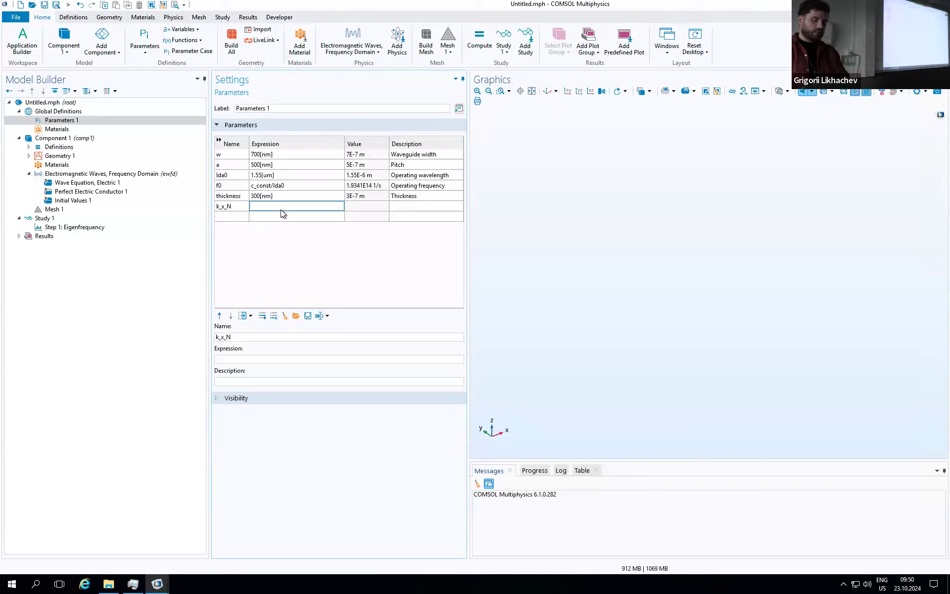
{"action": "type", "text": "1"}
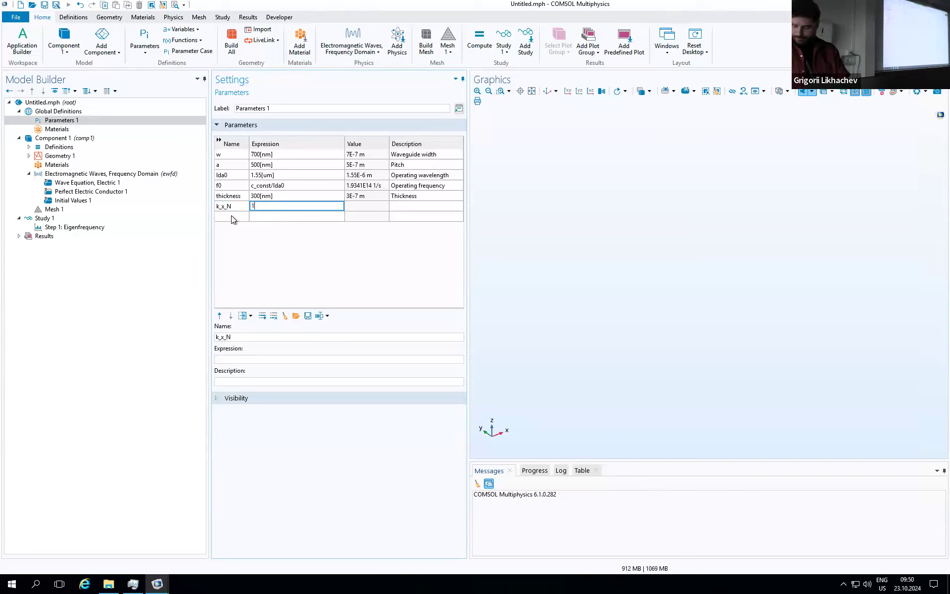
- Add global parameter k_x with expression k_x_N*(pi/a)
{"action": "left_click", "coordinate": [231, 217]}
{"action": "type", "text": "k_x"}
{"action": "left_click", "coordinate": [263, 218]}
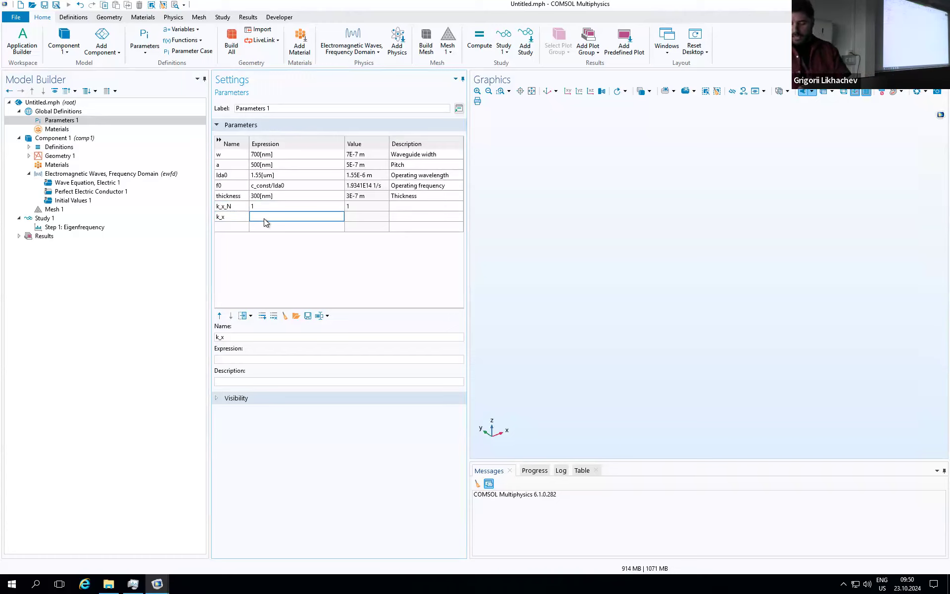
{"action": "type", "text": "k_x"}
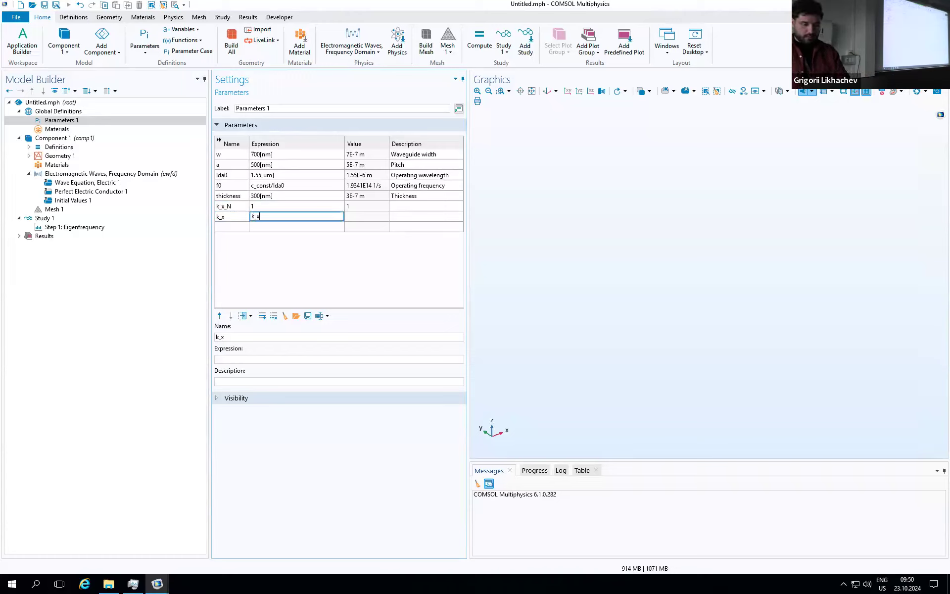
{"action": "type", "text": "_N*(pi/a"}
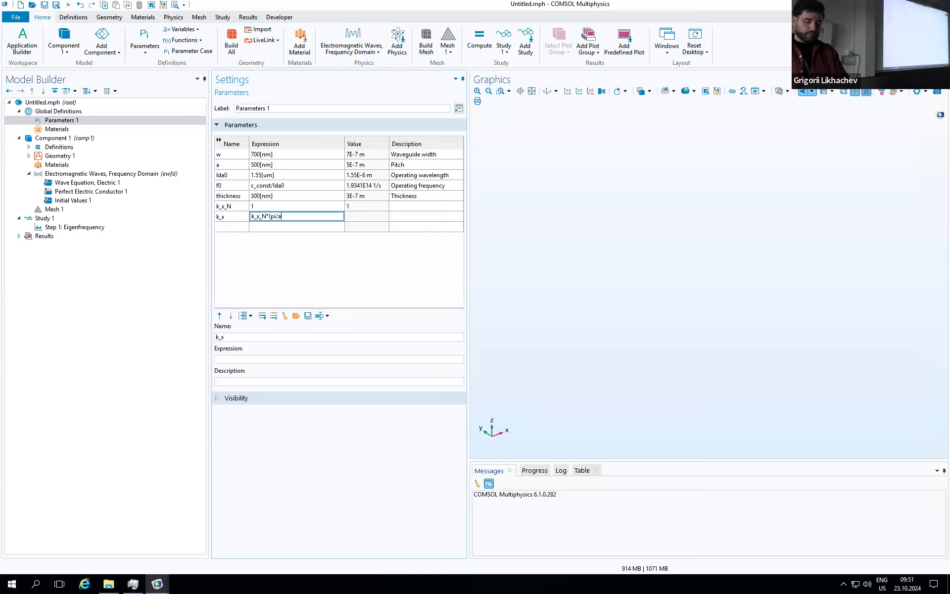
{"action": "left_click", "coordinate": [262, 227]}
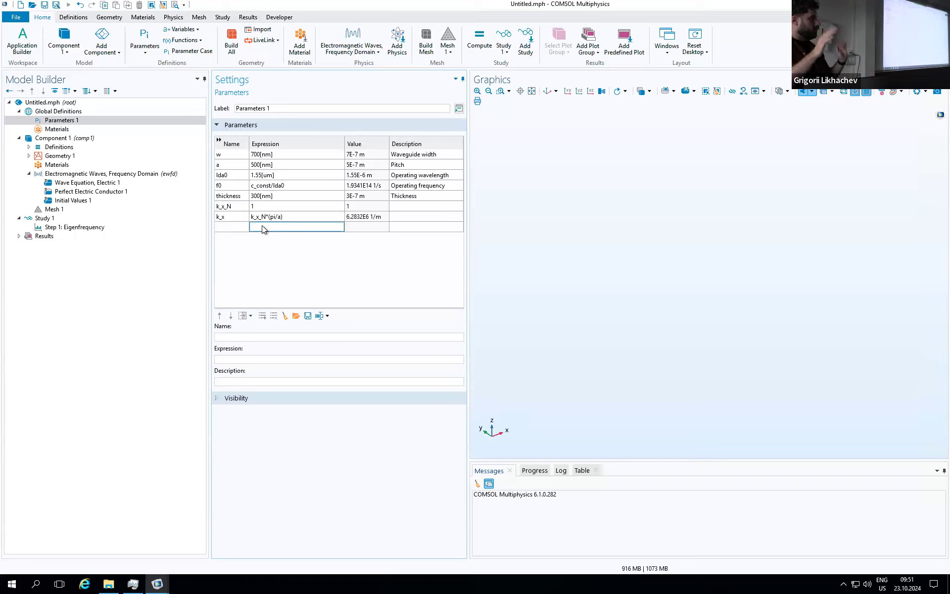
- Add global parameter r_holes with expression 150[nm] and description "Hole radius"
{"action": "left_click", "coordinate": [231, 226]}
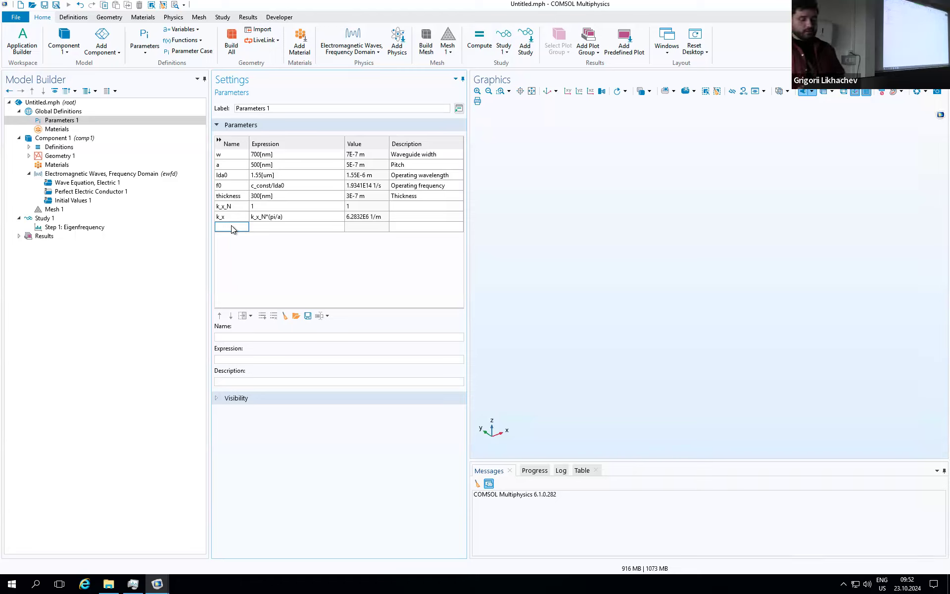
{"action": "type", "text": "holes"}
{"action": "left_click", "coordinate": [266, 228]}
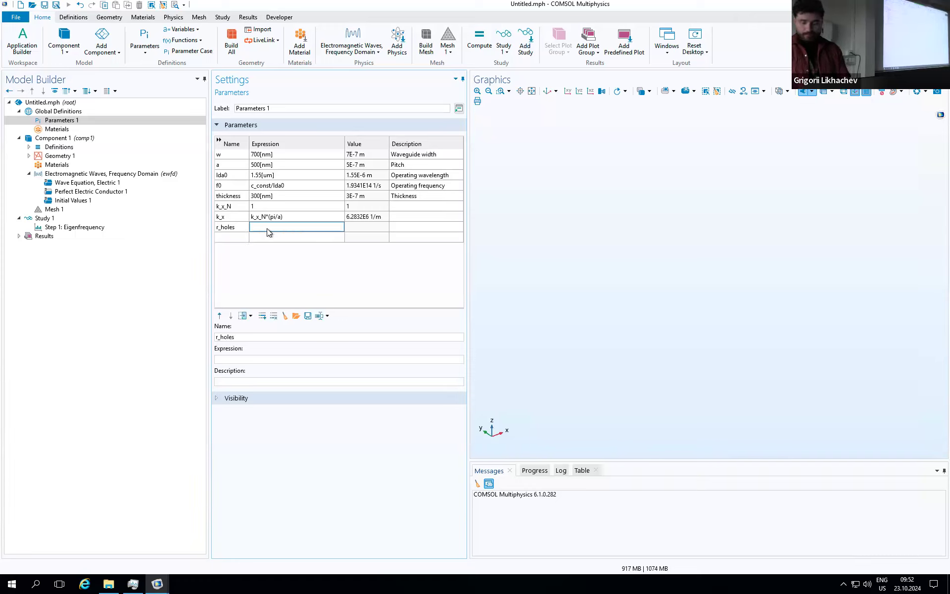
{"action": "type", "text": "1"}
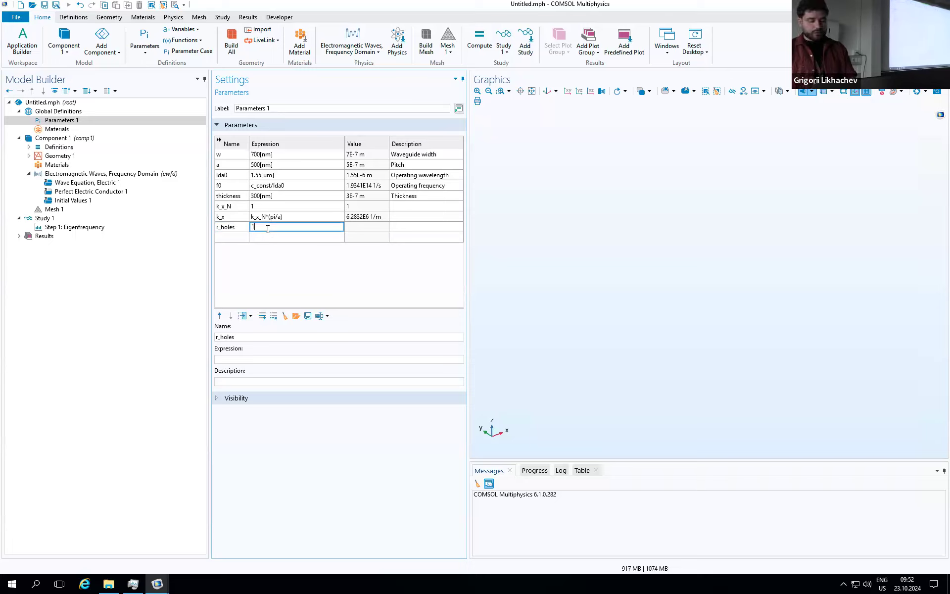
{"action": "type", "text": "50[nm]"}
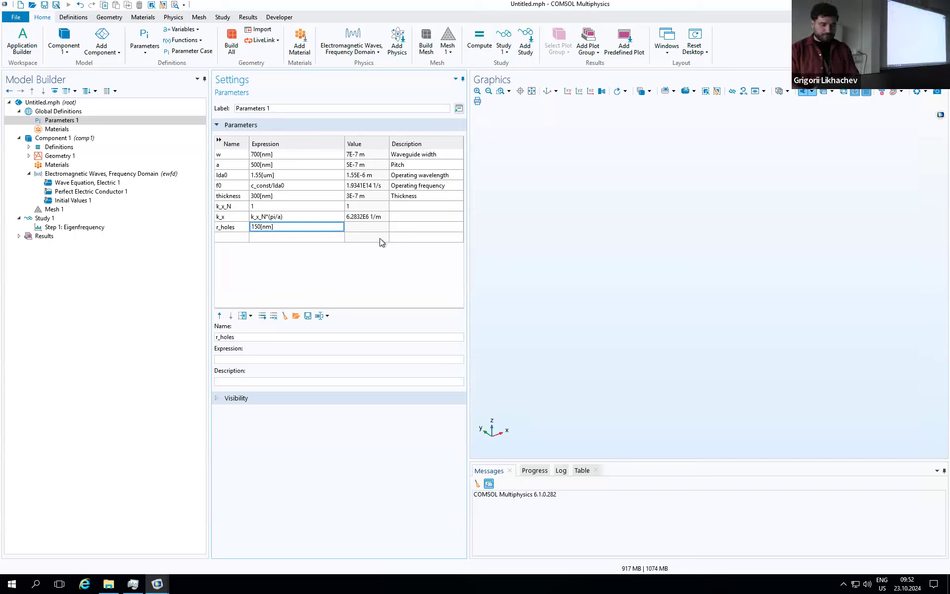
{"action": "left_click", "coordinate": [402, 226]}
{"action": "type", "text": "Hole r"}
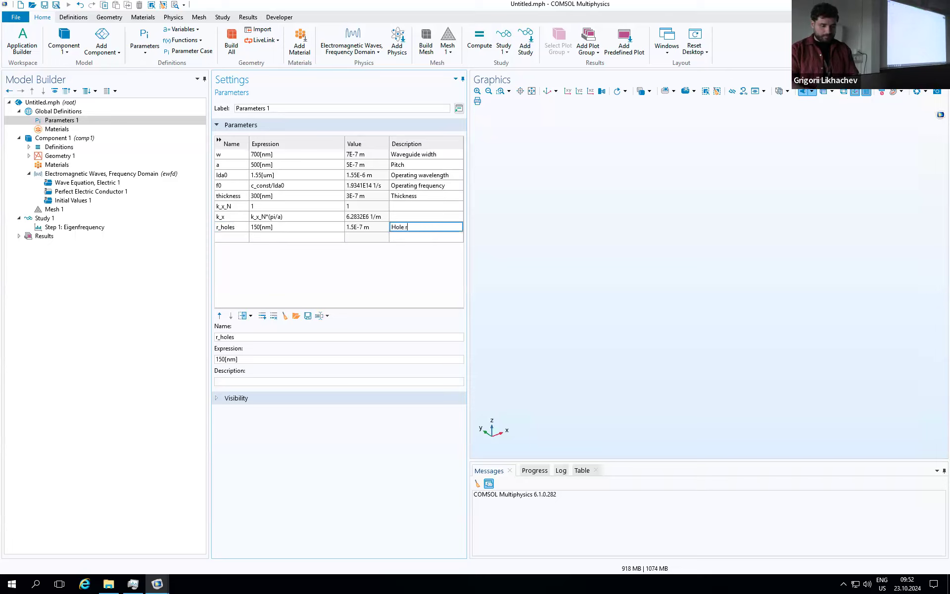
{"action": "type", "text": "adius"}
{"action": "left_click", "coordinate": [232, 236]}
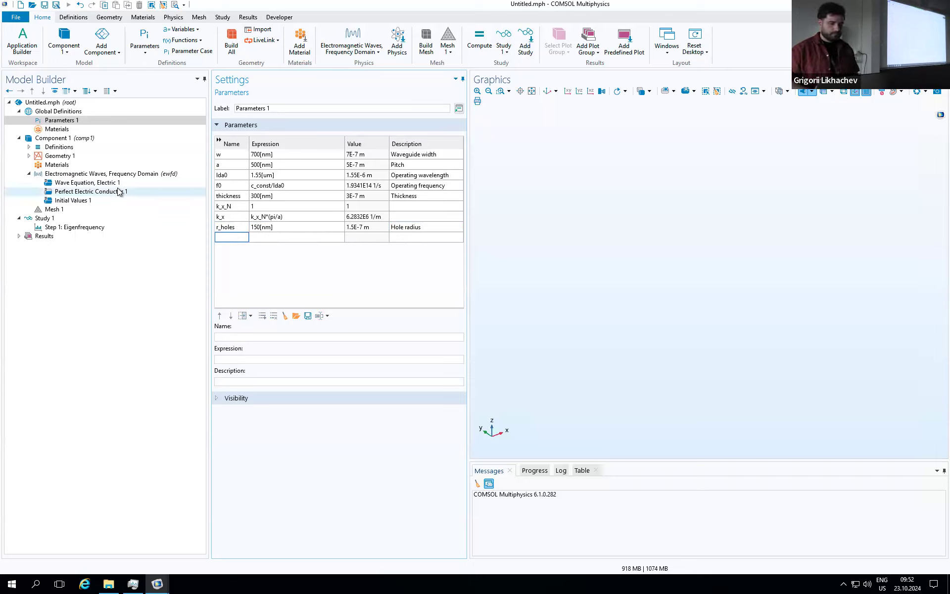
- Add a Variables node to the definitions of Component 1
{"action": "left_click", "coordinate": [29, 147]}
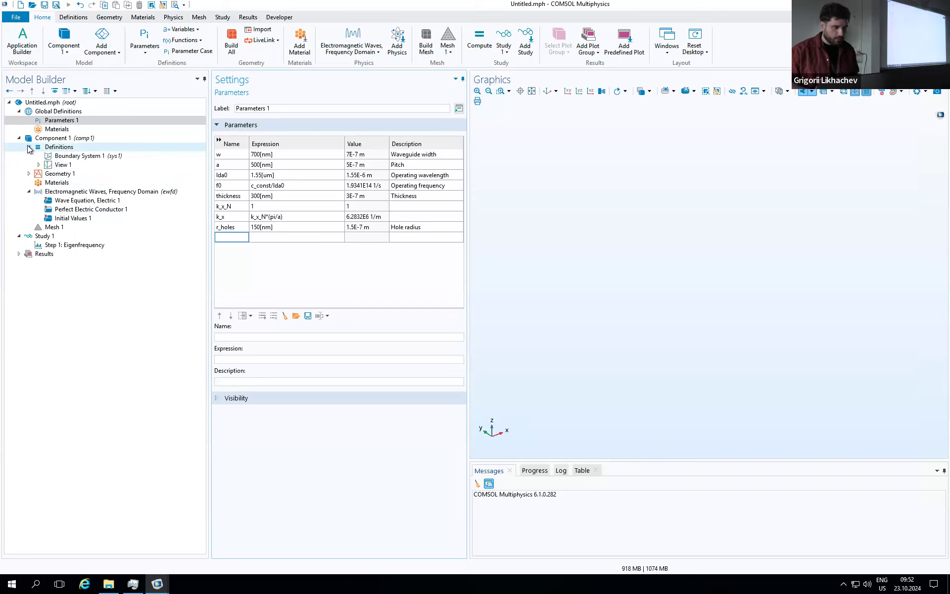
{"action": "left_click", "coordinate": [55, 148]}
{"action": "right_click", "coordinate": [56, 149]}
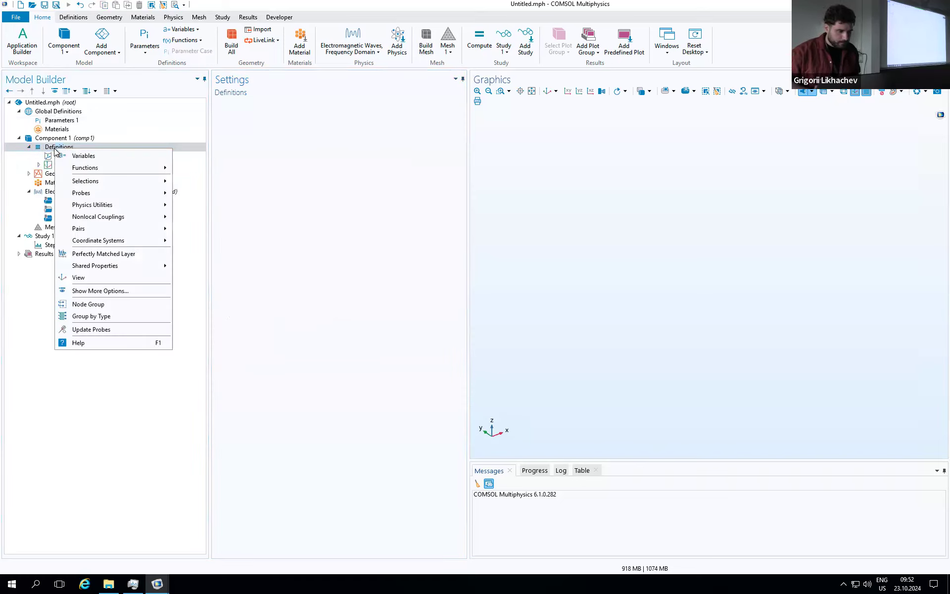
{"action": "left_click", "coordinate": [51, 121]}
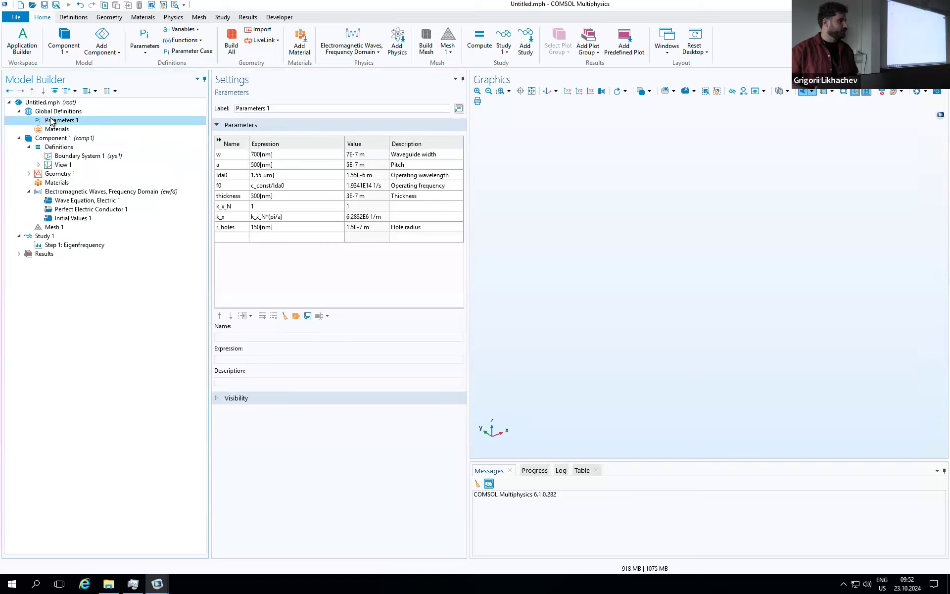
{"action": "left_click", "coordinate": [55, 148]}
{"action": "right_click", "coordinate": [55, 148]}
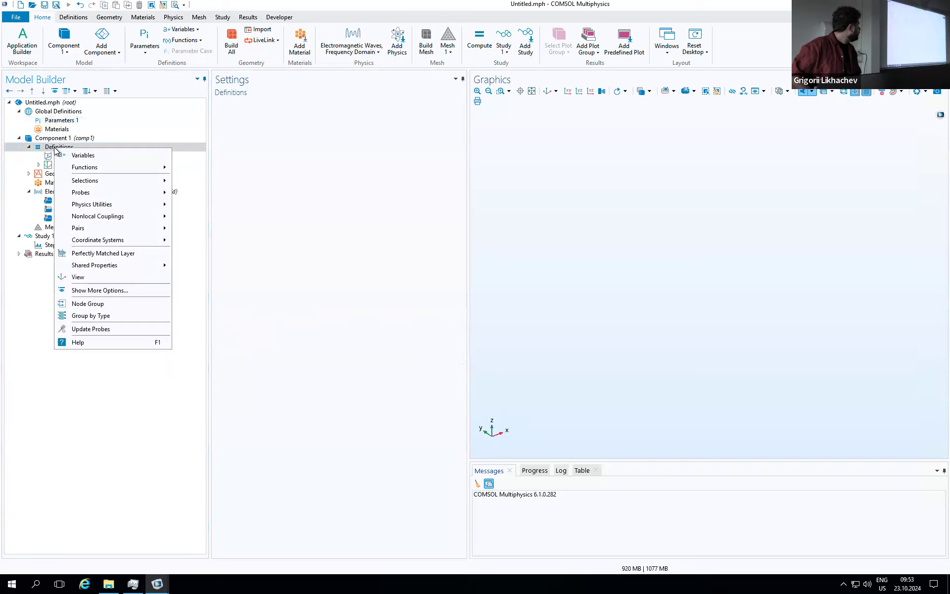
{"action": "left_click", "coordinate": [83, 156]}
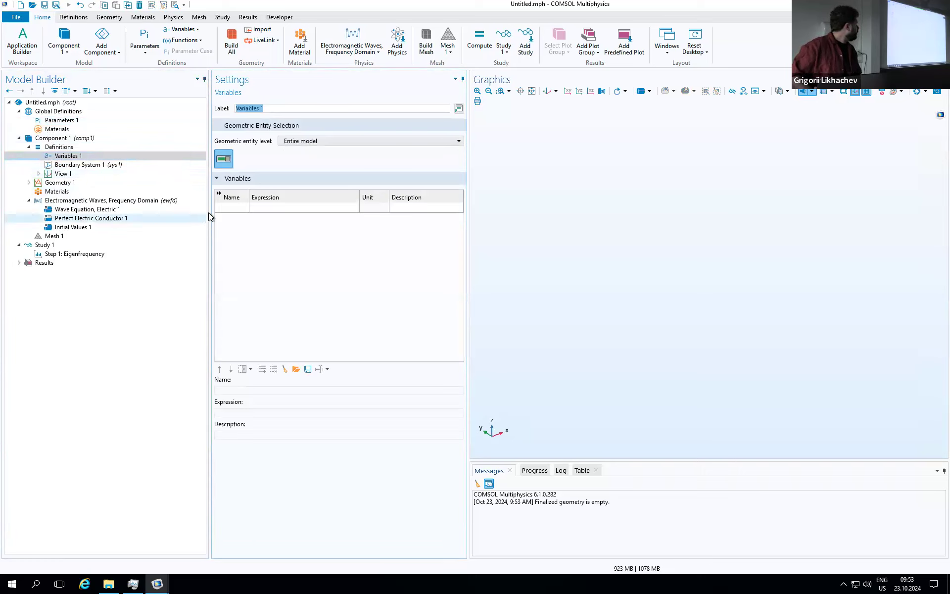
- Define component variable lam with expression ewfd.lambda0*1e6
{"action": "left_click", "coordinate": [224, 207]}
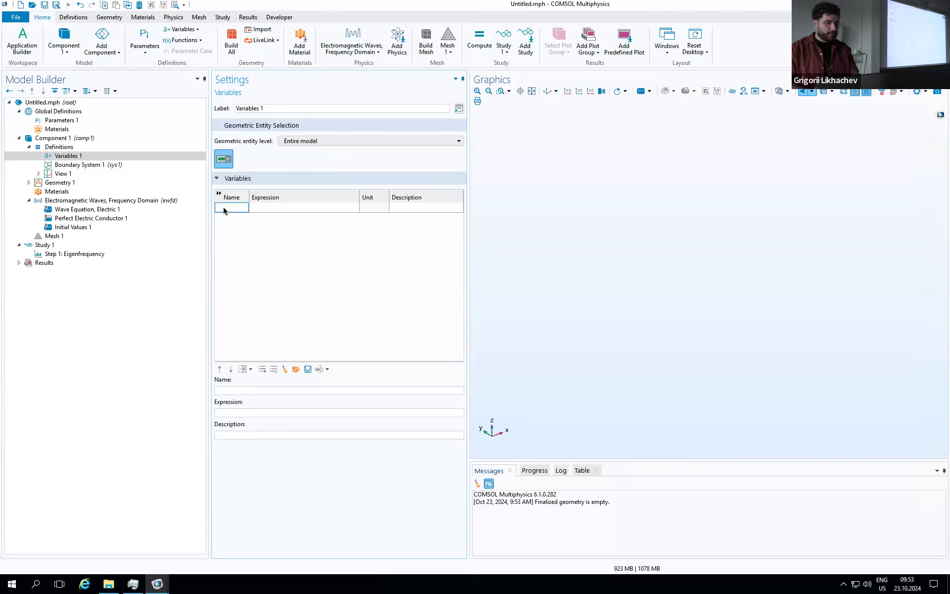
{"action": "left_click", "coordinate": [266, 209]}
{"action": "type", "text": "ewfd.lambda0*1e6"}
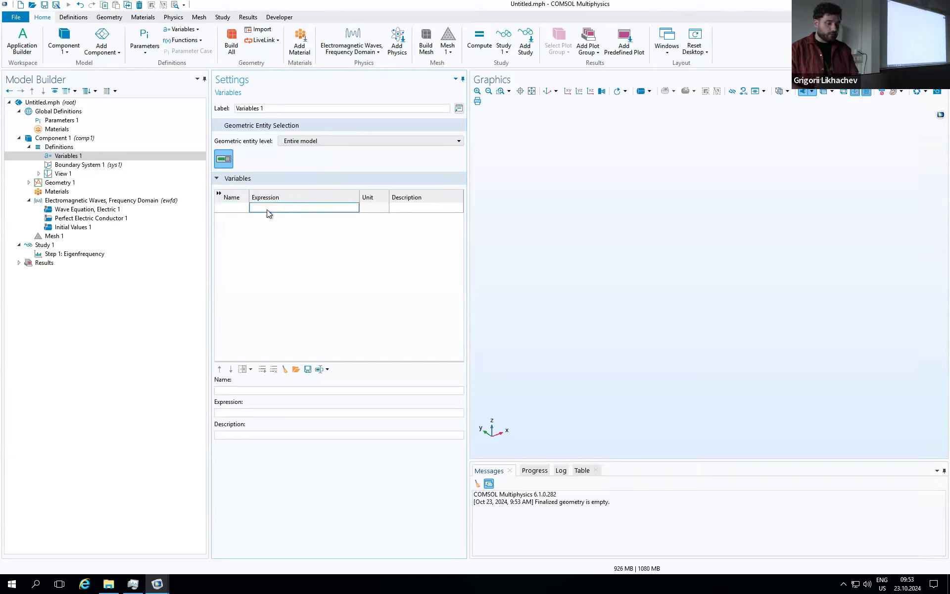
{"action": "left_click", "coordinate": [235, 209]}
{"action": "type", "text": "lam"}
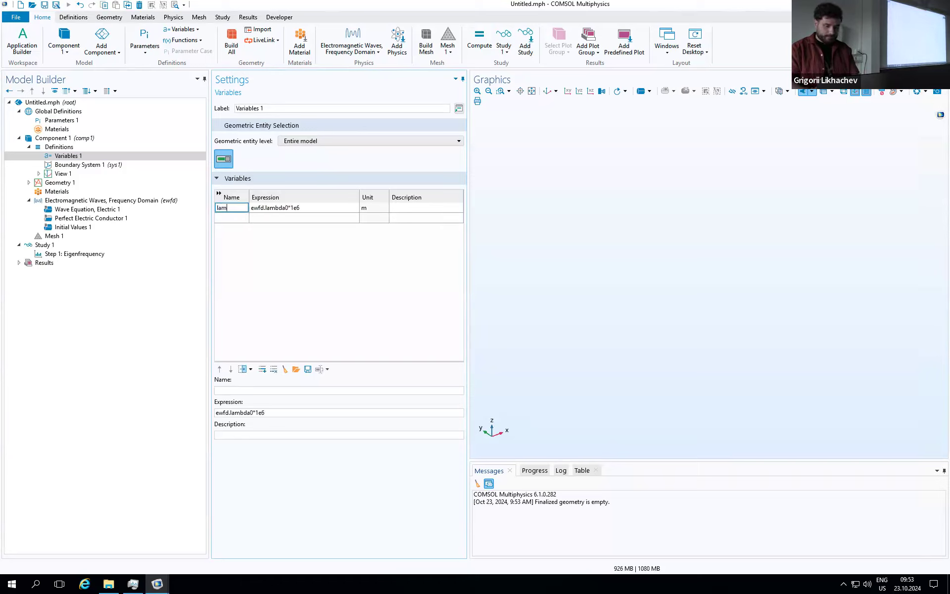
- Define component variable n_GaP with the copied refractive-index expression beginning sqrt(1+ 1.39*lam^2/(lam^2-0.172^2) +4.131*lam^2/(lam^2-0.234^2)
{"action": "left_click", "coordinate": [236, 219]}
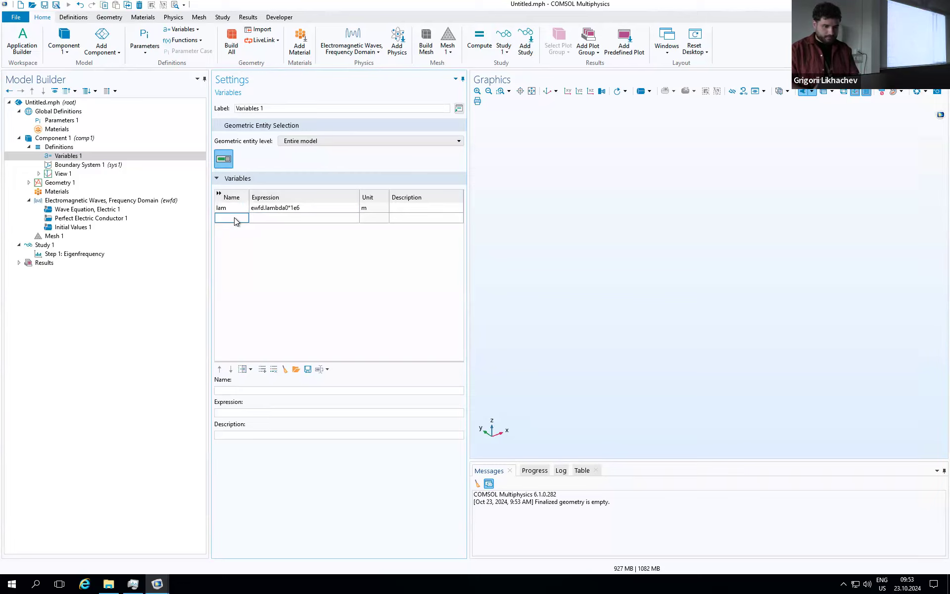
{"action": "left_click", "coordinate": [295, 218]}
{"action": "key", "text": "ctrl+v"}
{"action": "left_click", "coordinate": [231, 219]}
{"action": "type", "text": "n_GaP"}
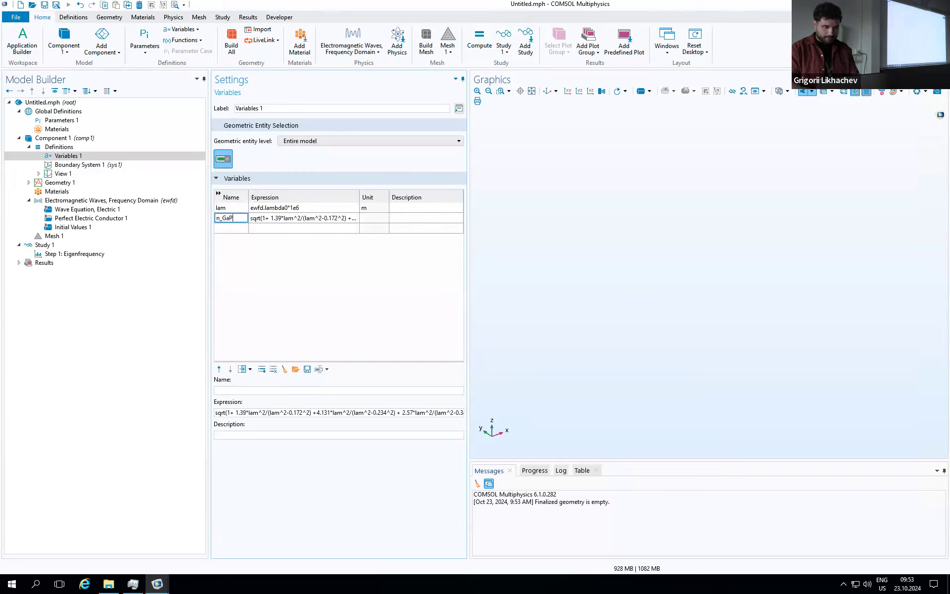
{"action": "left_click", "coordinate": [234, 230]}
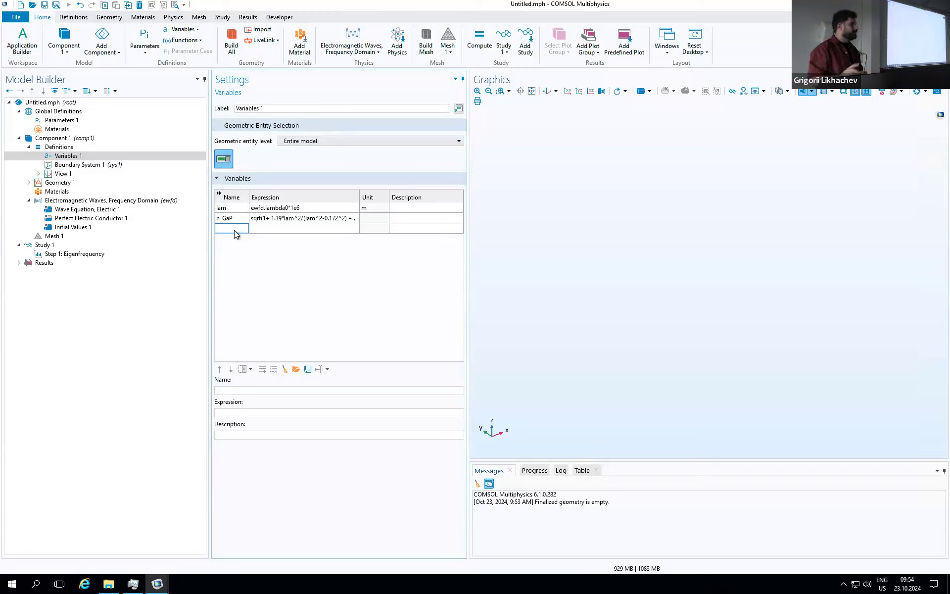
{"action": "left_click", "coordinate": [29, 183]}
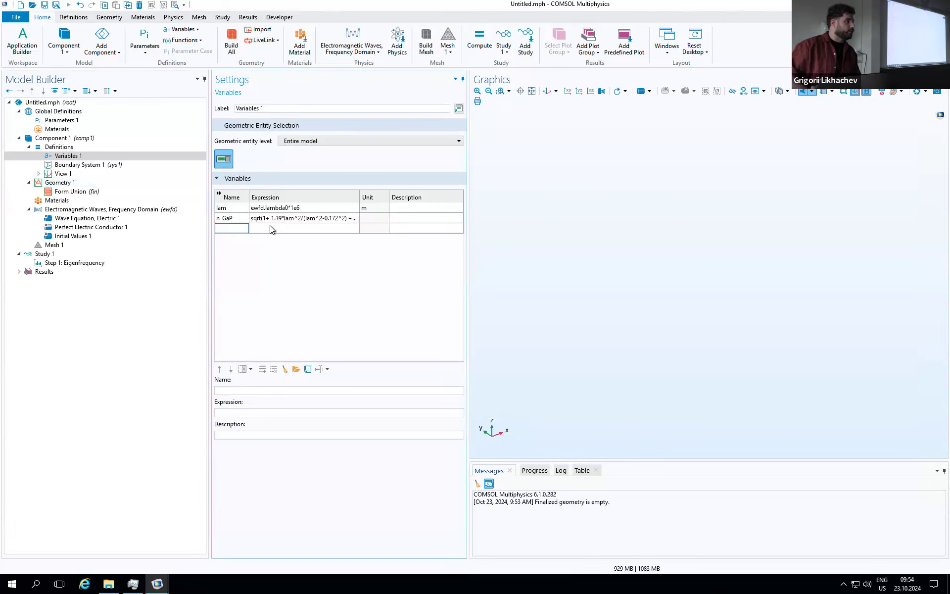
{"action": "right_click", "coordinate": [58, 149]}
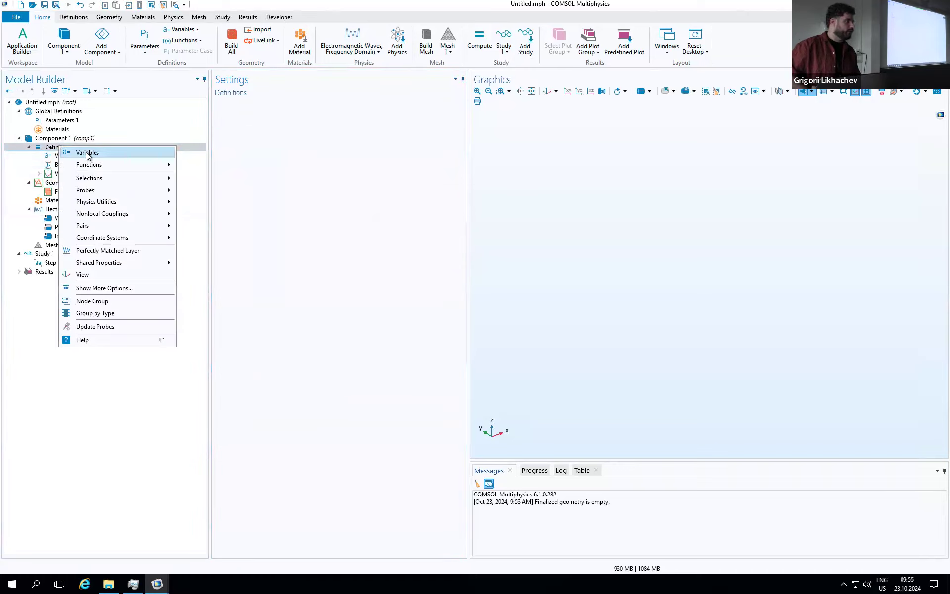
{"action": "left_click", "coordinate": [51, 156]}
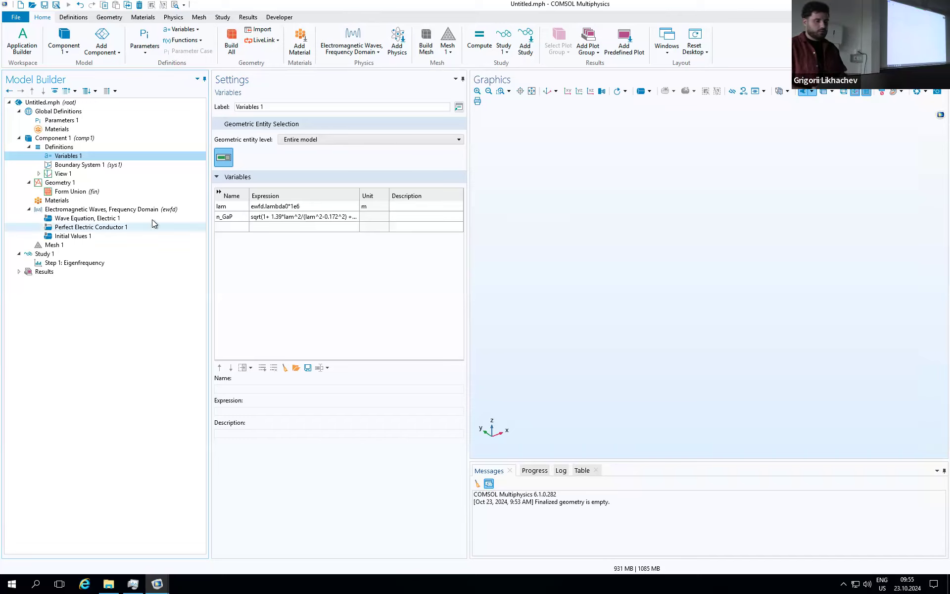
- Add an xy-plane work plane at z-coordinate 0 to Geometry 1 and label it "Holes"
{"action": "left_click", "coordinate": [56, 184]}
{"action": "right_click", "coordinate": [55, 183]}
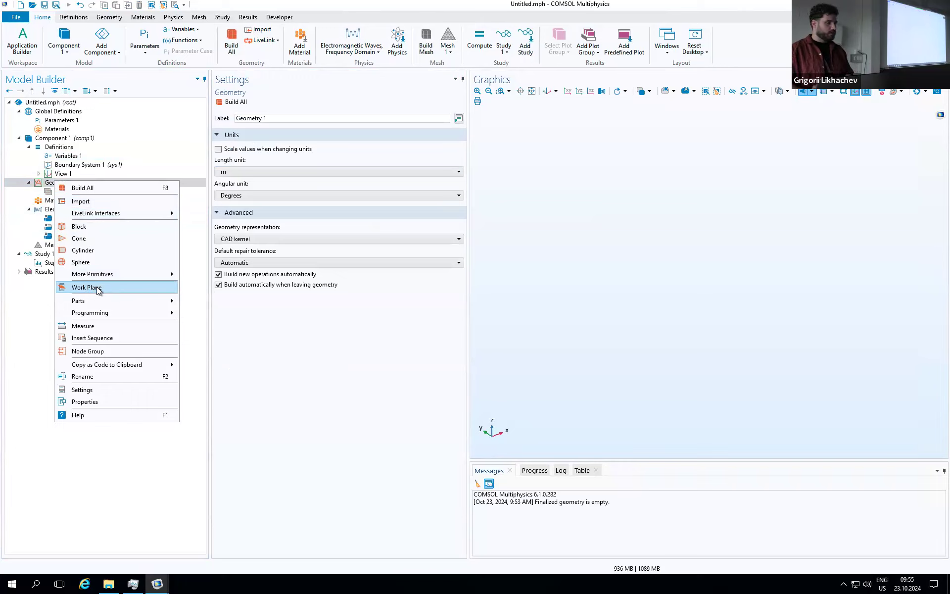
{"action": "key", "text": "Escape"}
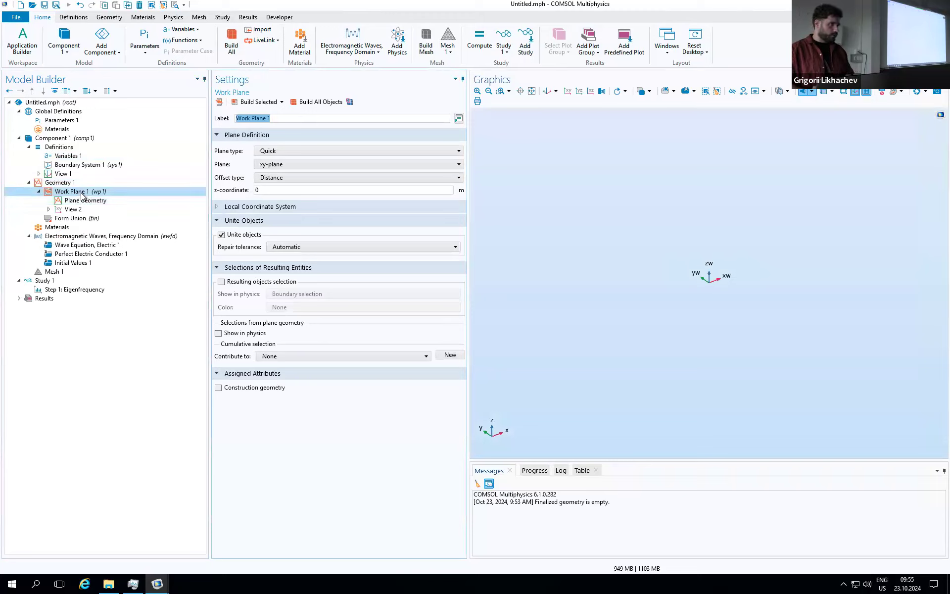
{"action": "type", "text": "Holes"}
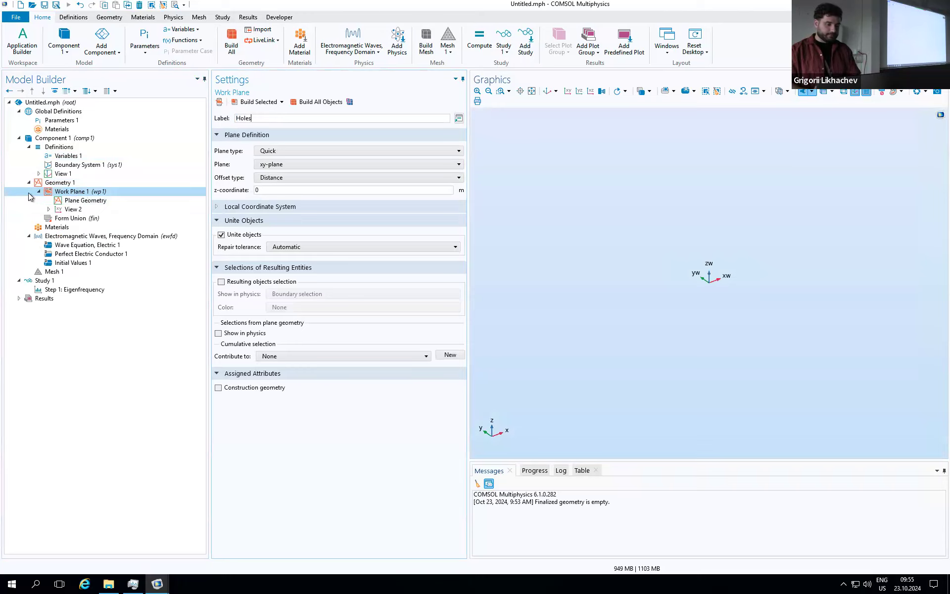
- Set the length unit of Geometry 1 to nm
{"action": "left_click", "coordinate": [59, 183]}
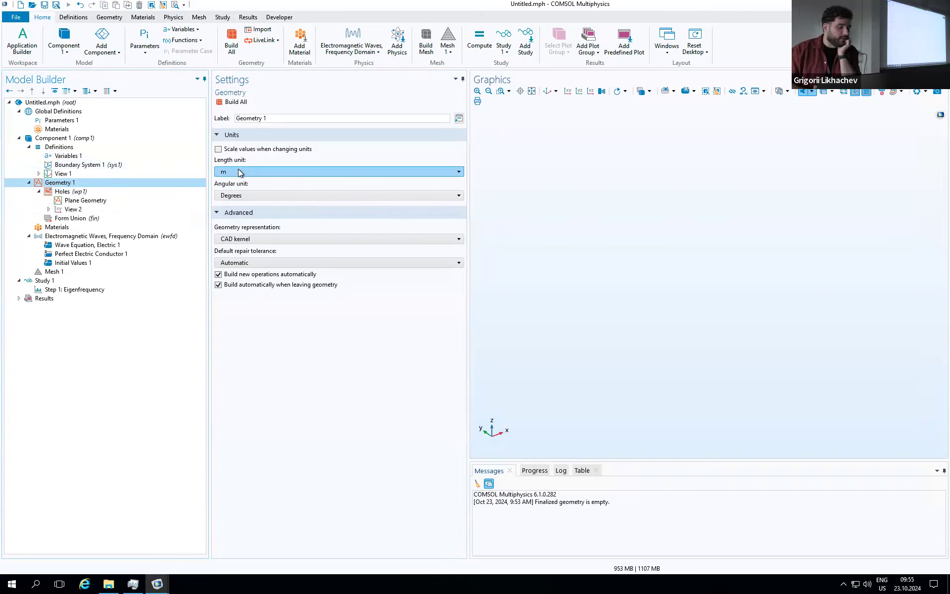
{"action": "left_click", "coordinate": [237, 171]}
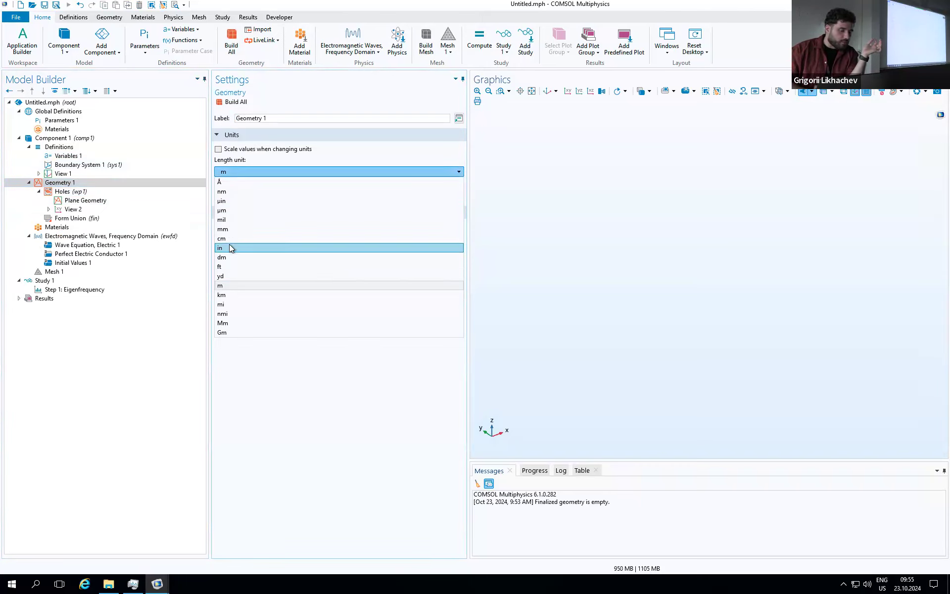
{"action": "left_click", "coordinate": [229, 193]}
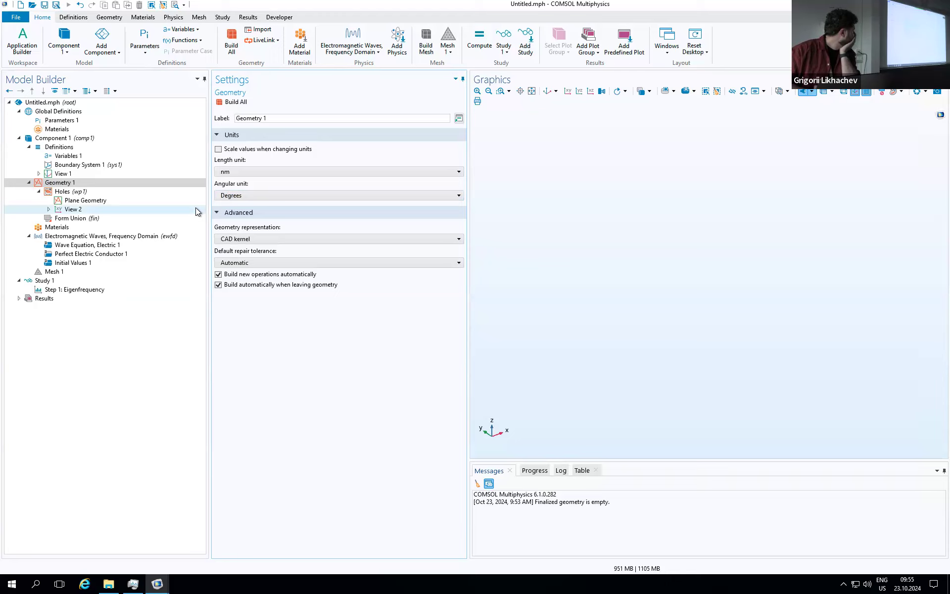
- Add a rectangle to the plane geometry of the Holes work plane
{"action": "left_click", "coordinate": [81, 192]}
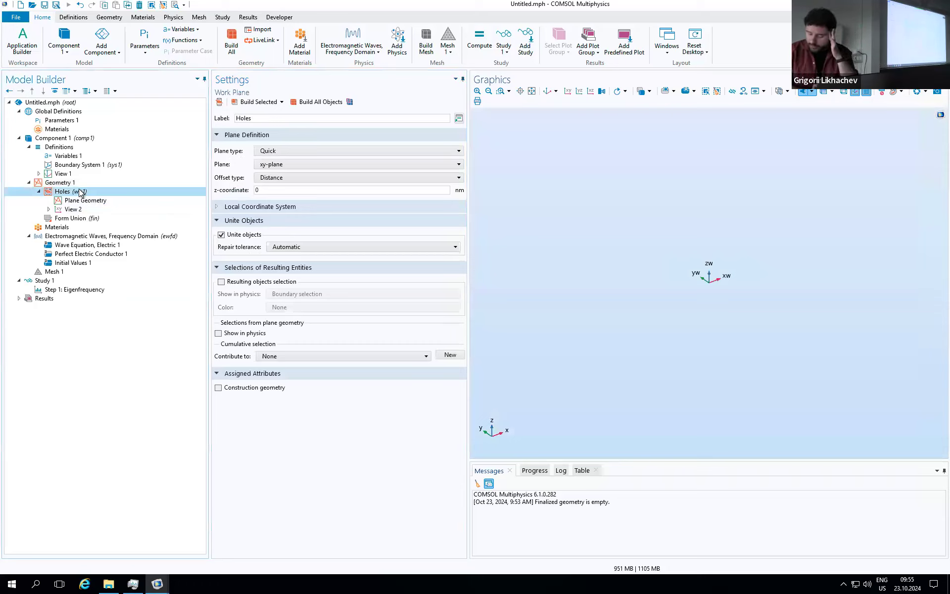
{"action": "right_click", "coordinate": [75, 192]}
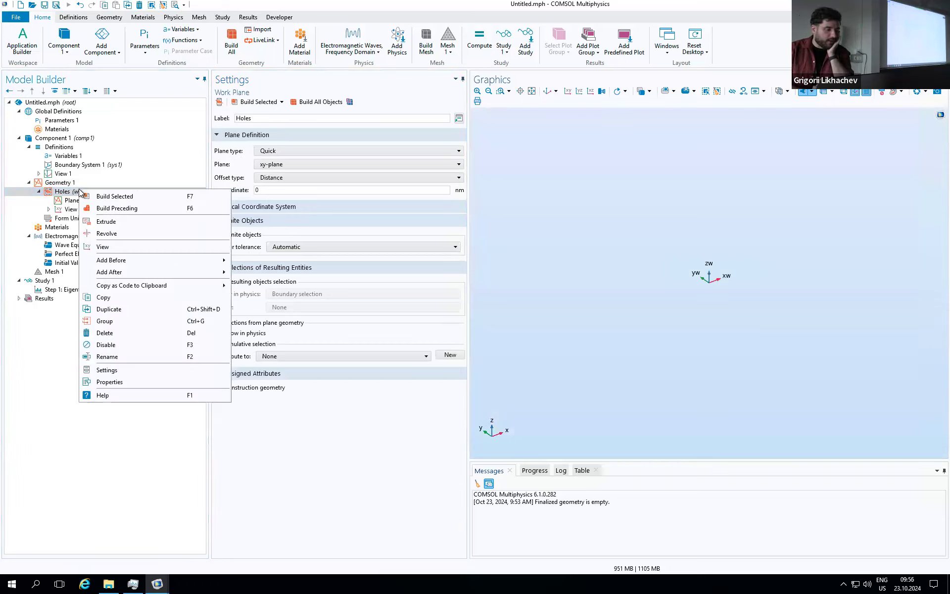
{"action": "left_click", "coordinate": [70, 201]}
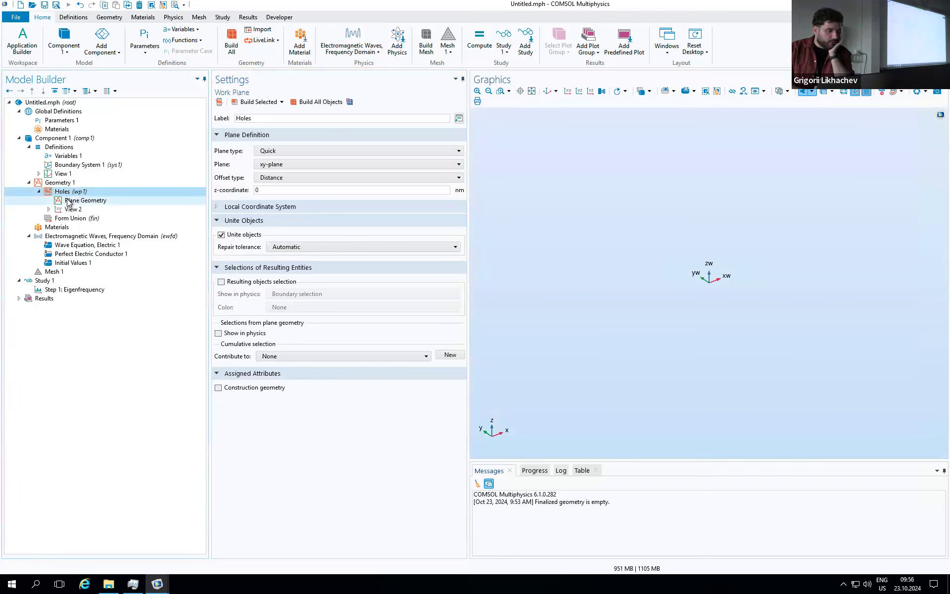
{"action": "left_click", "coordinate": [70, 201]}
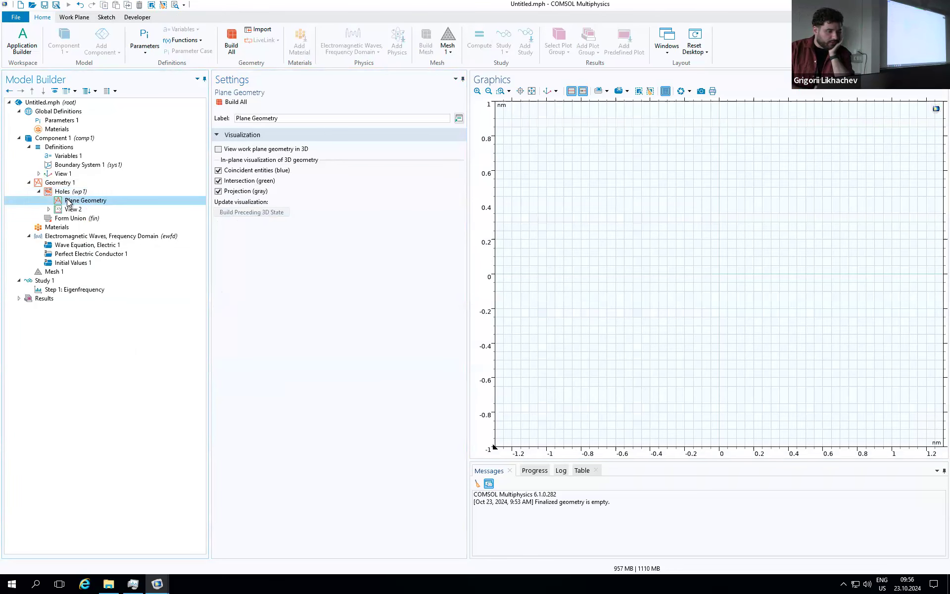
{"action": "right_click", "coordinate": [69, 202]}
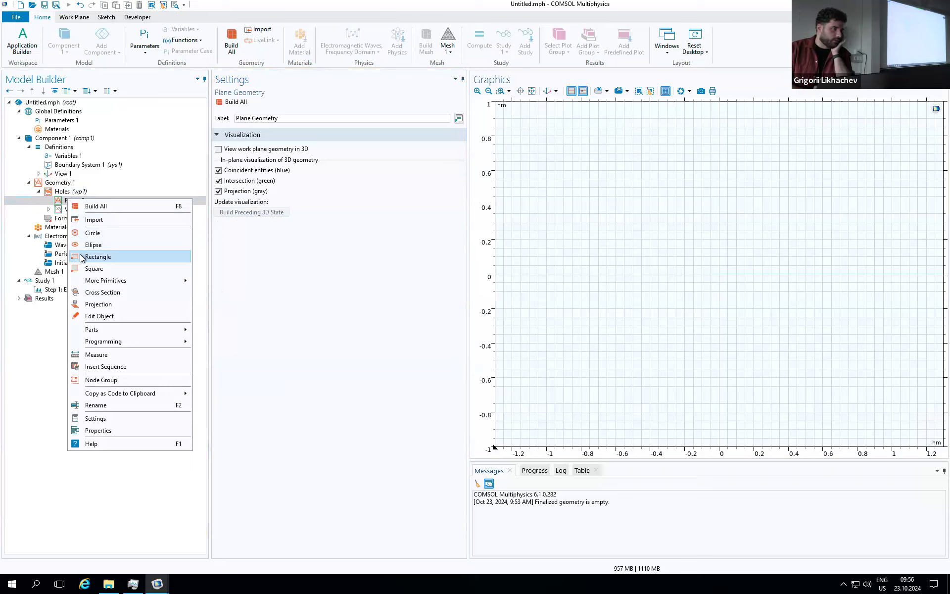
{"action": "left_click", "coordinate": [57, 200]}
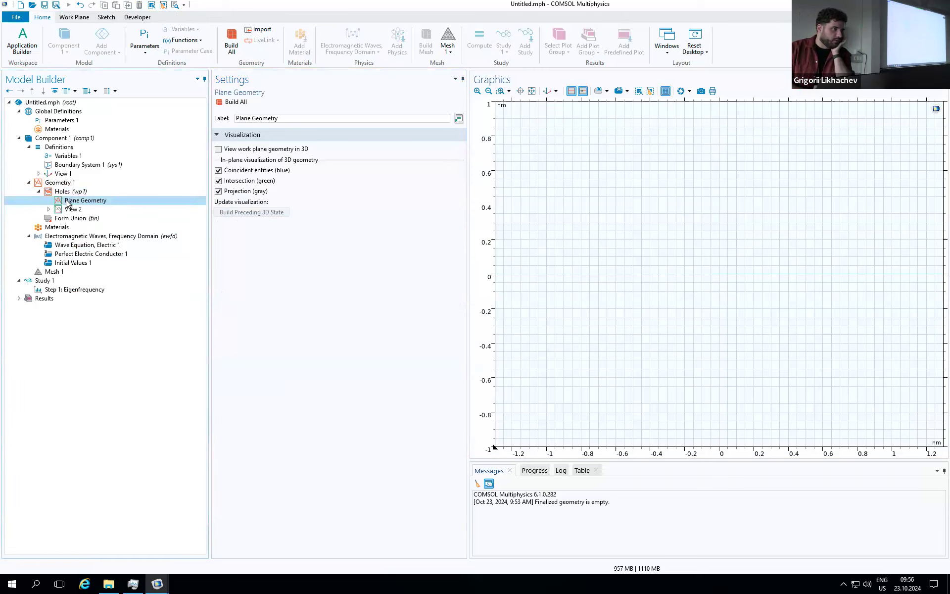
{"action": "right_click", "coordinate": [68, 203]}
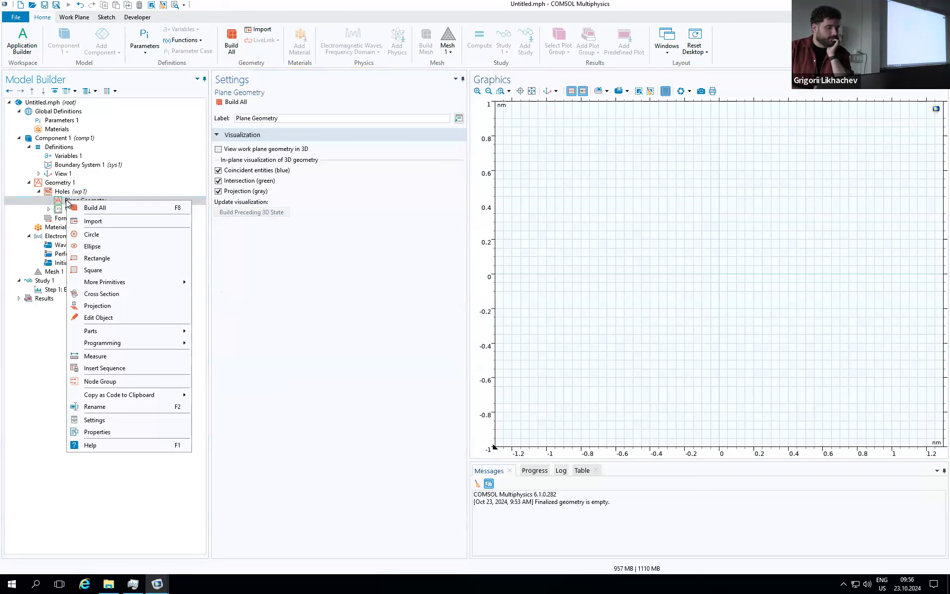
{"action": "left_click", "coordinate": [90, 258]}
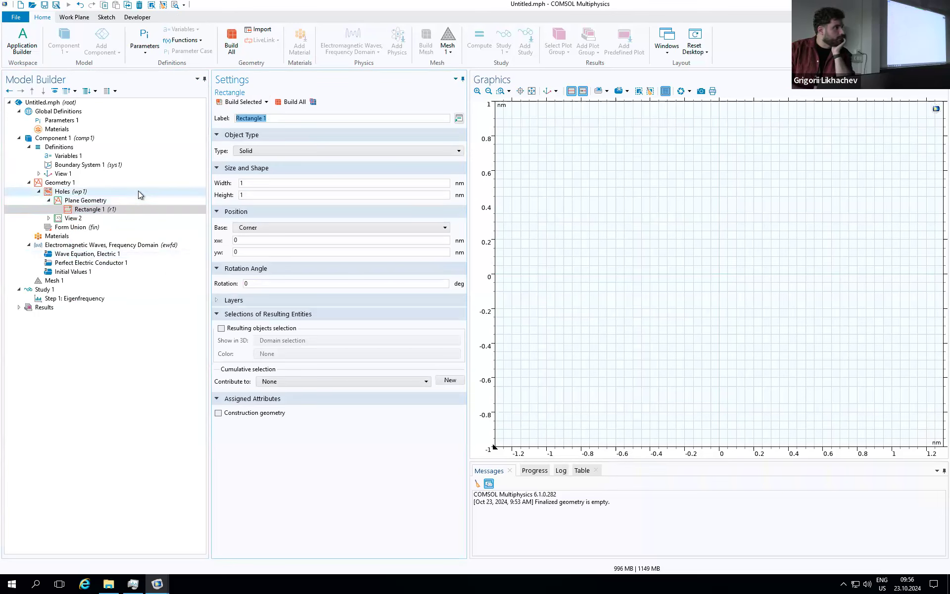
{"action": "left_click", "coordinate": [76, 193]}
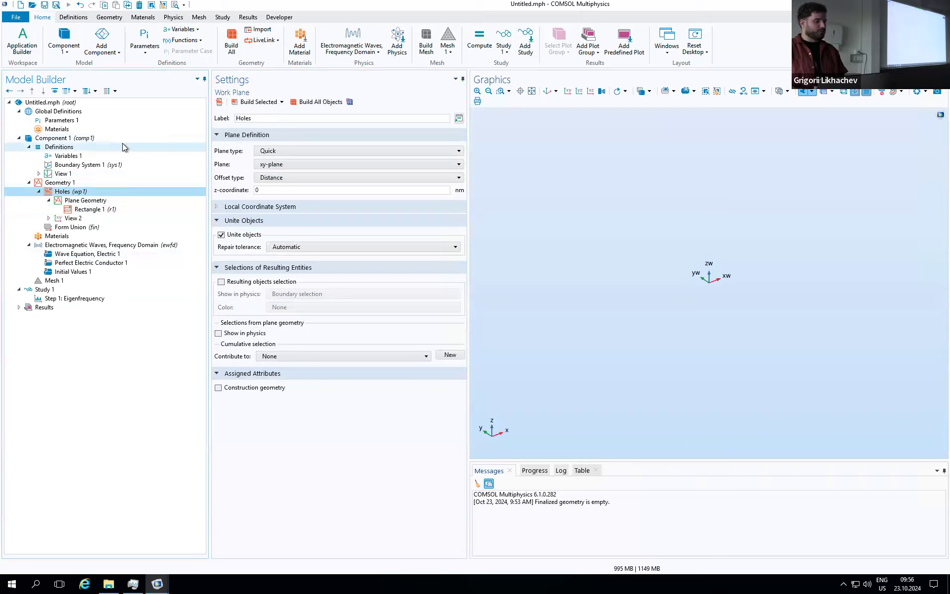
{"action": "left_click", "coordinate": [58, 183]}
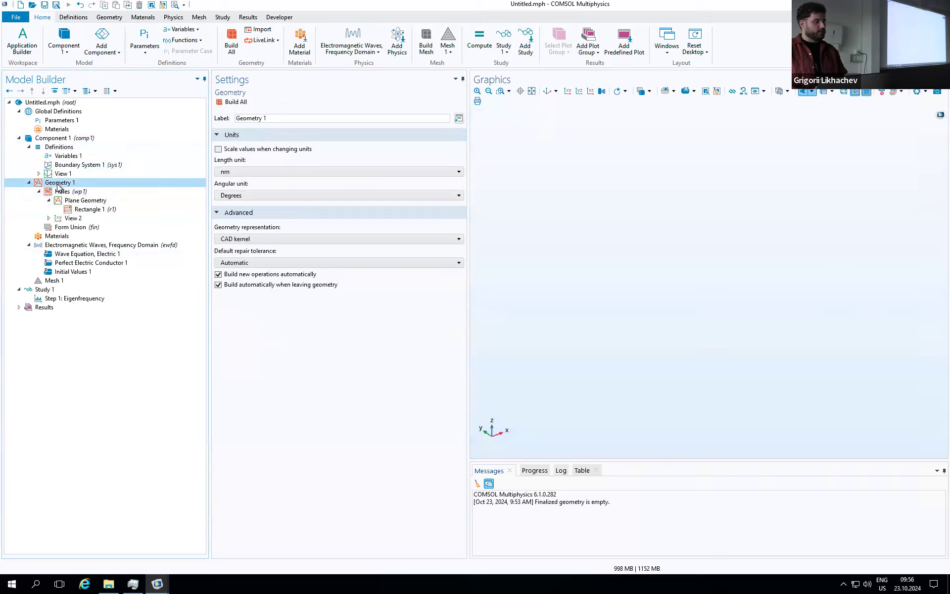
{"action": "right_click", "coordinate": [58, 186]}
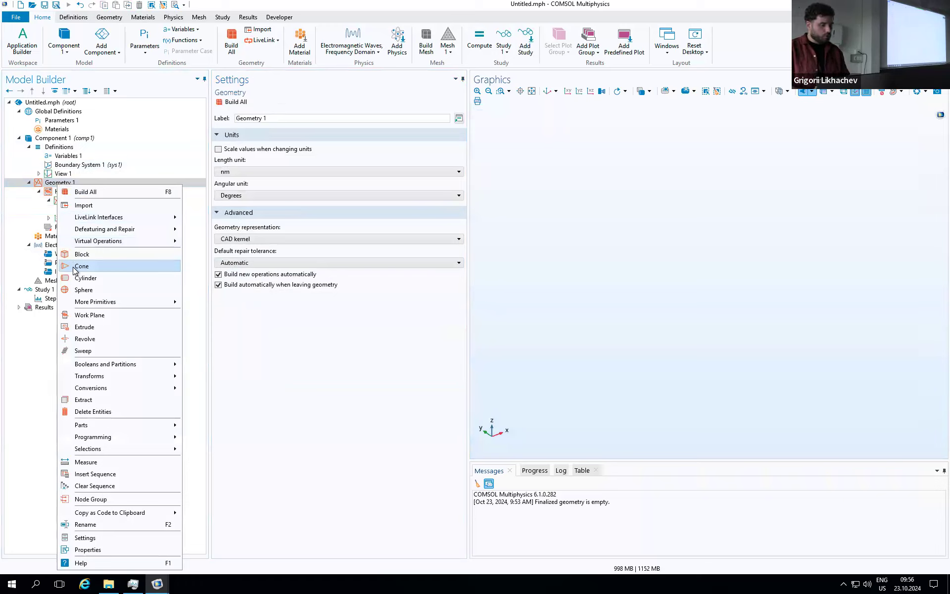
{"action": "left_click", "coordinate": [51, 183]}
{"action": "right_click", "coordinate": [44, 184]}
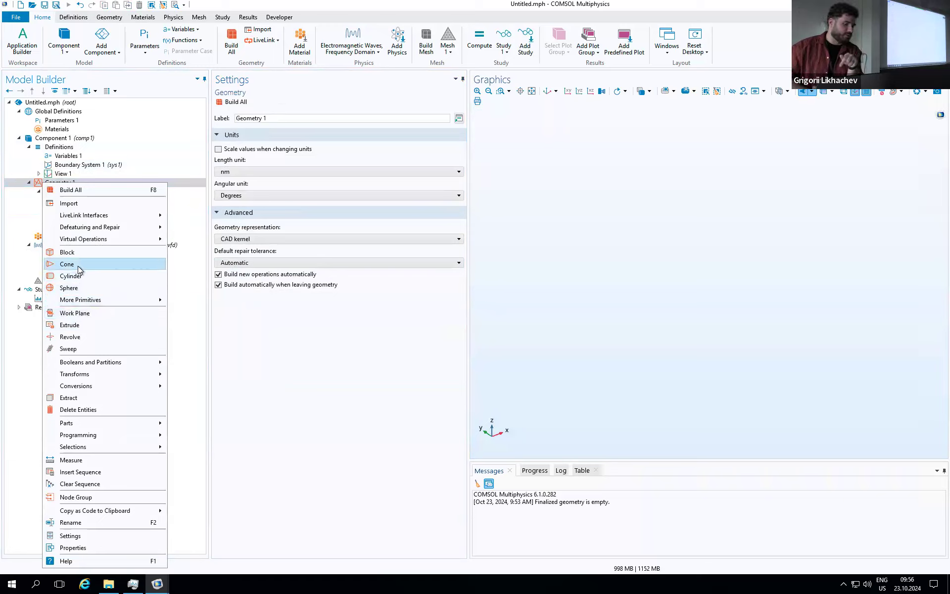
{"action": "left_click", "coordinate": [35, 221]}
- Set the rectangle's width to a and its height to w/2, and build the geometry
{"action": "left_click", "coordinate": [69, 201]}
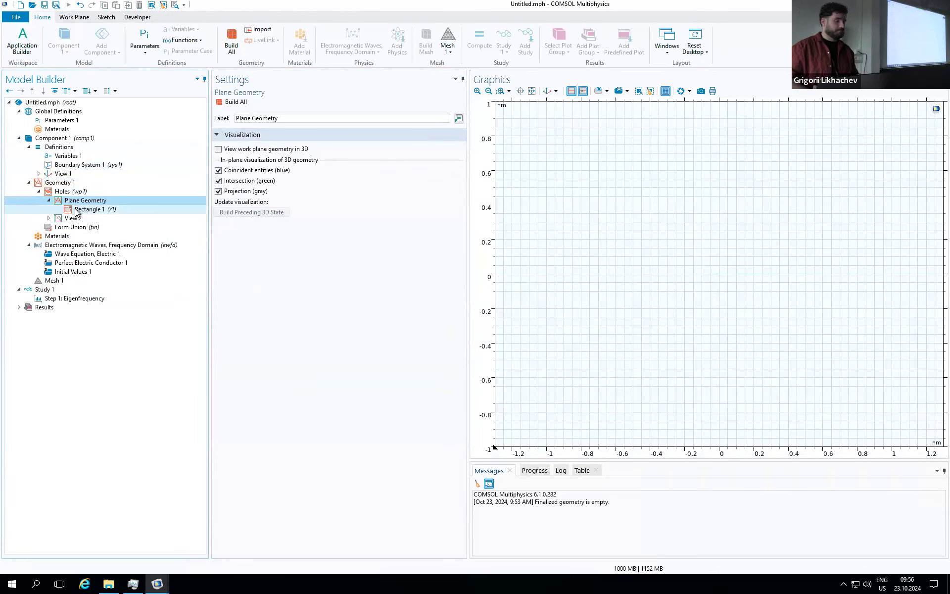
{"action": "left_click", "coordinate": [77, 209]}
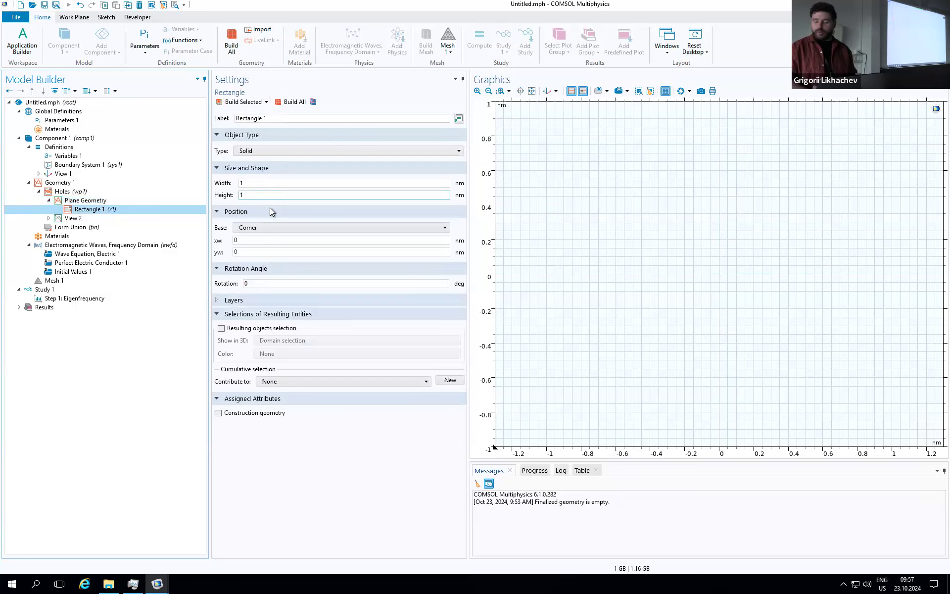
{"action": "left_click", "coordinate": [260, 182]}
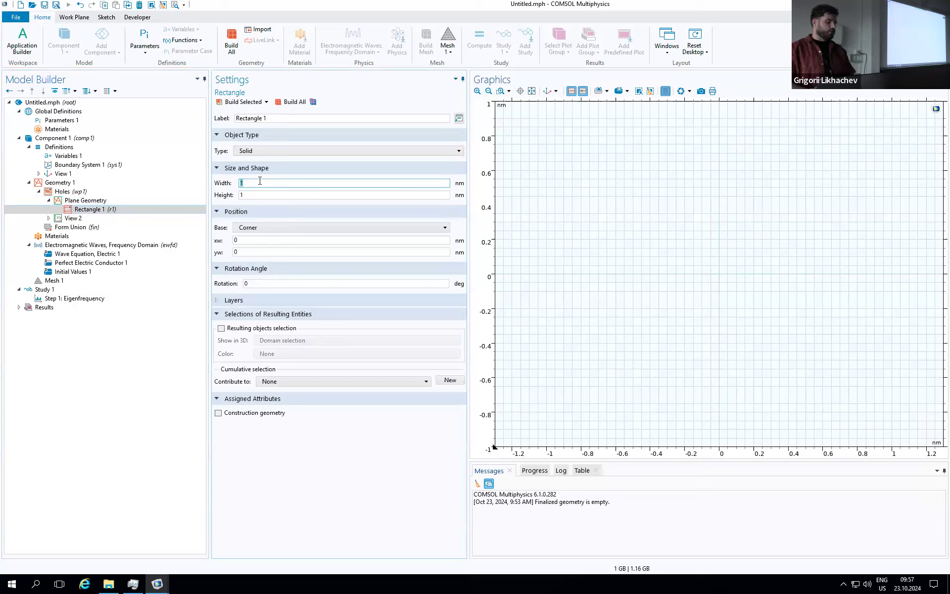
{"action": "type", "text": "a"}
{"action": "left_click", "coordinate": [254, 195]}
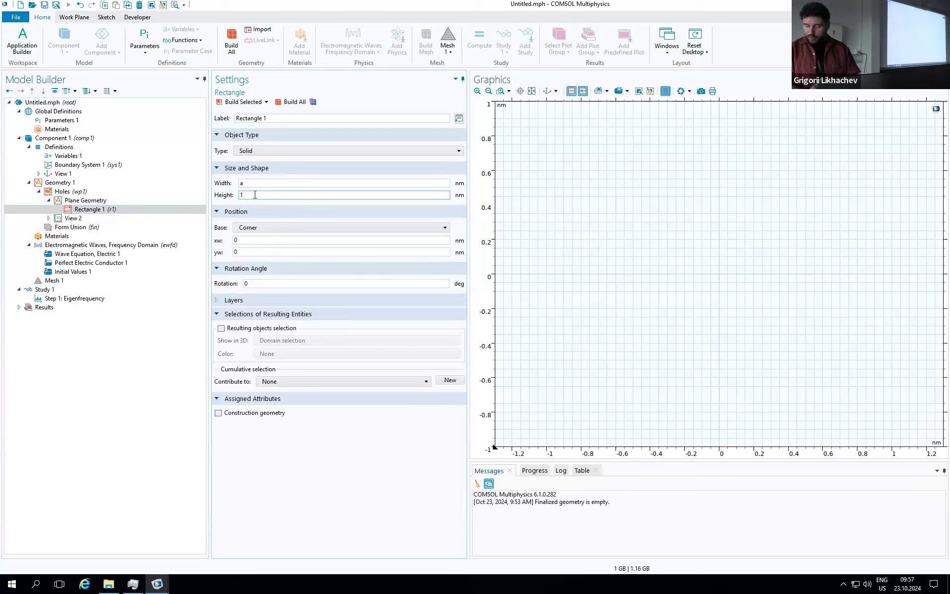
{"action": "key", "text": "BackSpace"}
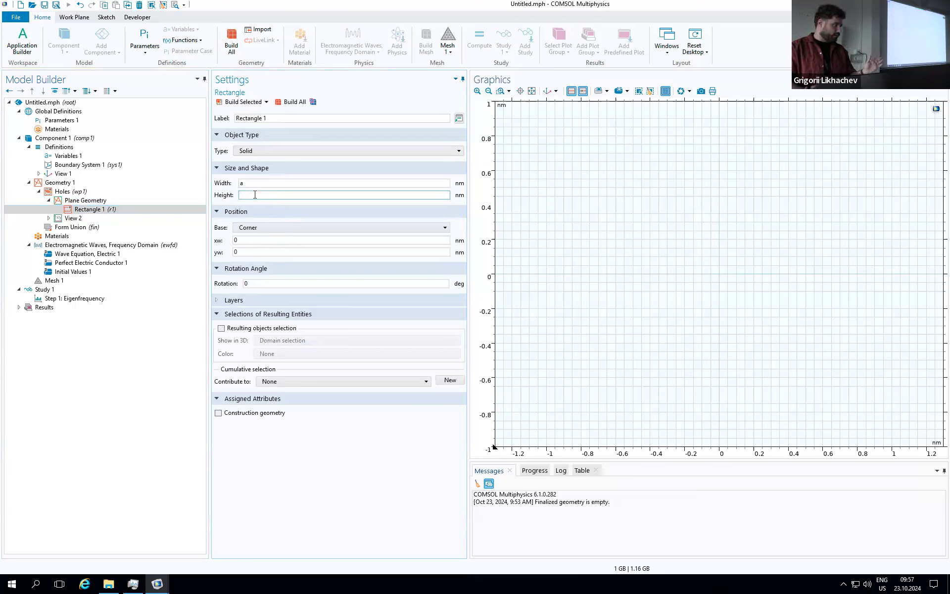
{"action": "type", "text": "w/2"}
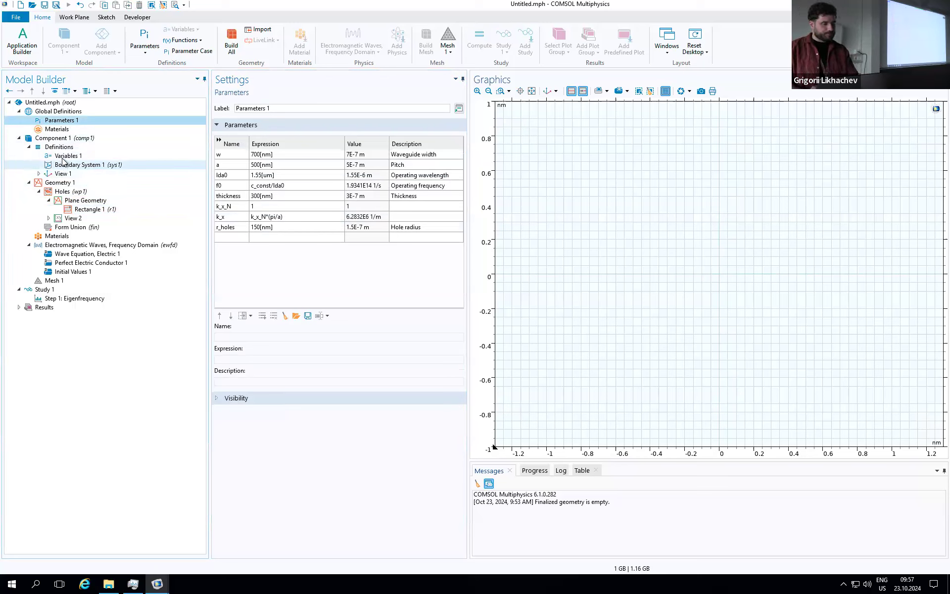
{"action": "left_click", "coordinate": [85, 210]}
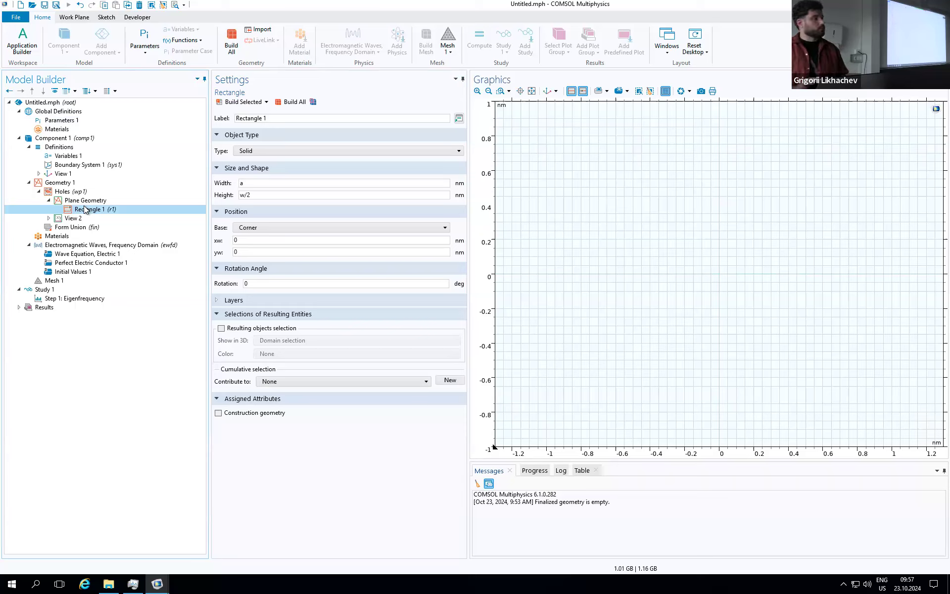
{"action": "left_click", "coordinate": [231, 49]}
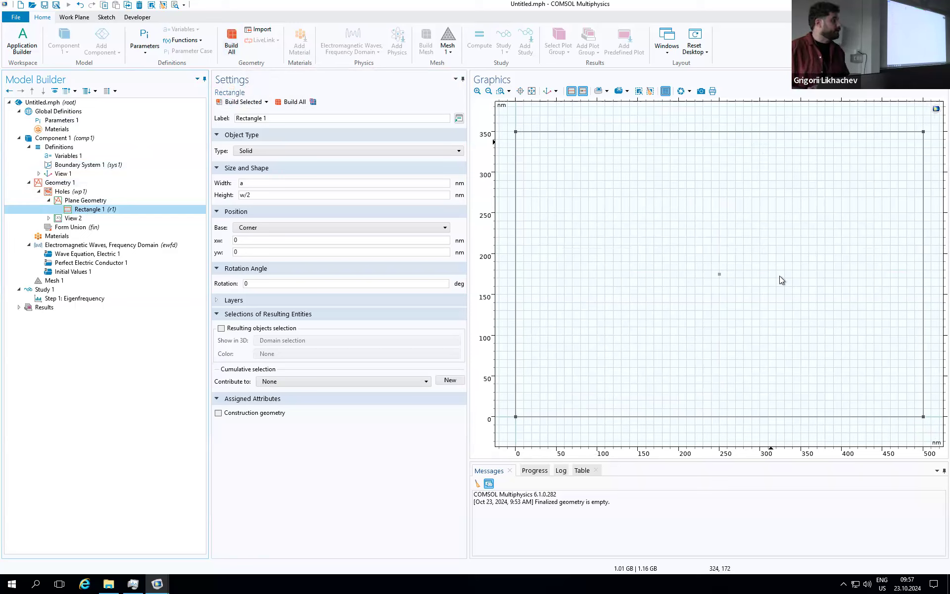
- Add a circle to the Holes plane geometry with radius r_holes and a sector angle of 180 degrees
{"action": "left_click", "coordinate": [79, 200]}
{"action": "right_click", "coordinate": [78, 201]}
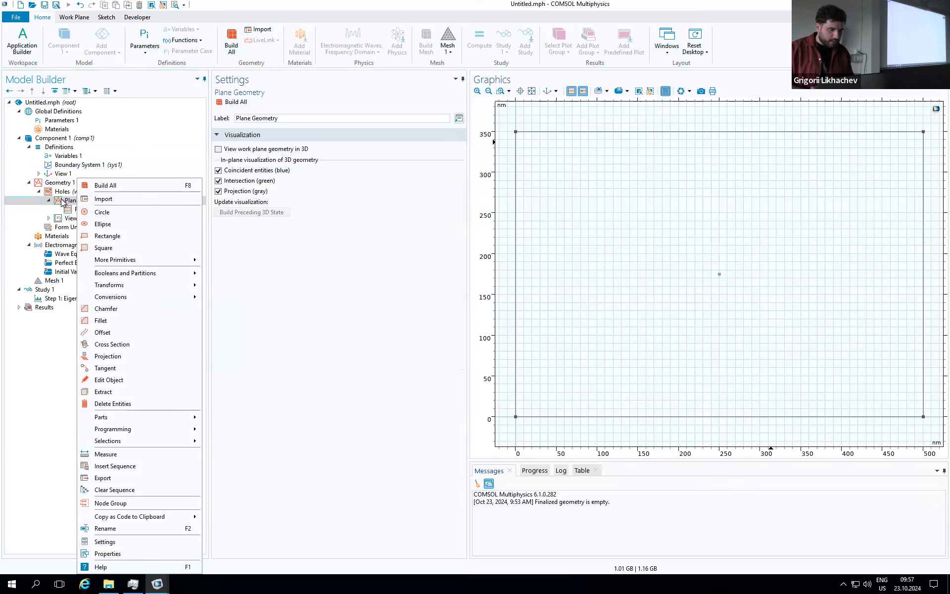
{"action": "left_click", "coordinate": [65, 196]}
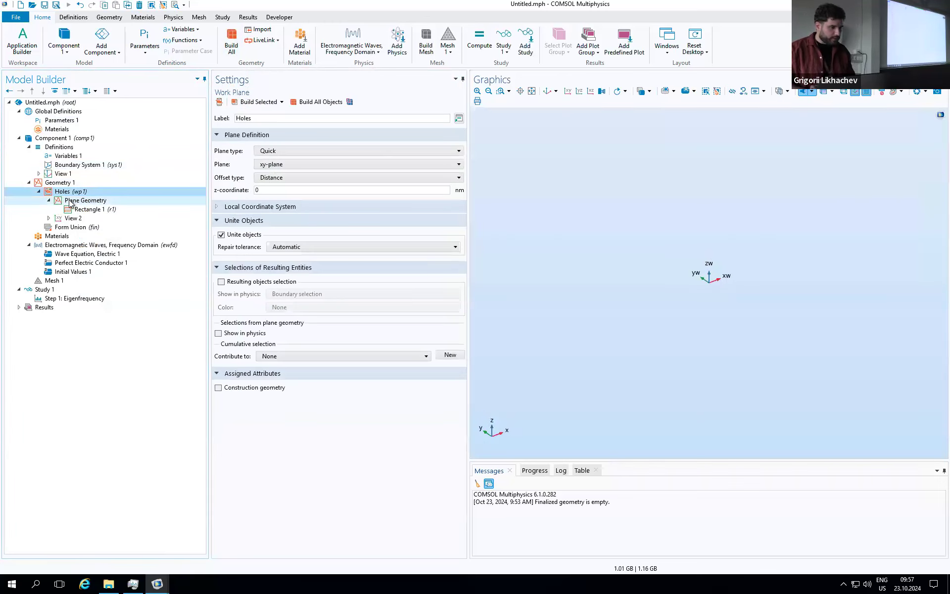
{"action": "left_click", "coordinate": [69, 201]}
{"action": "right_click", "coordinate": [70, 202]}
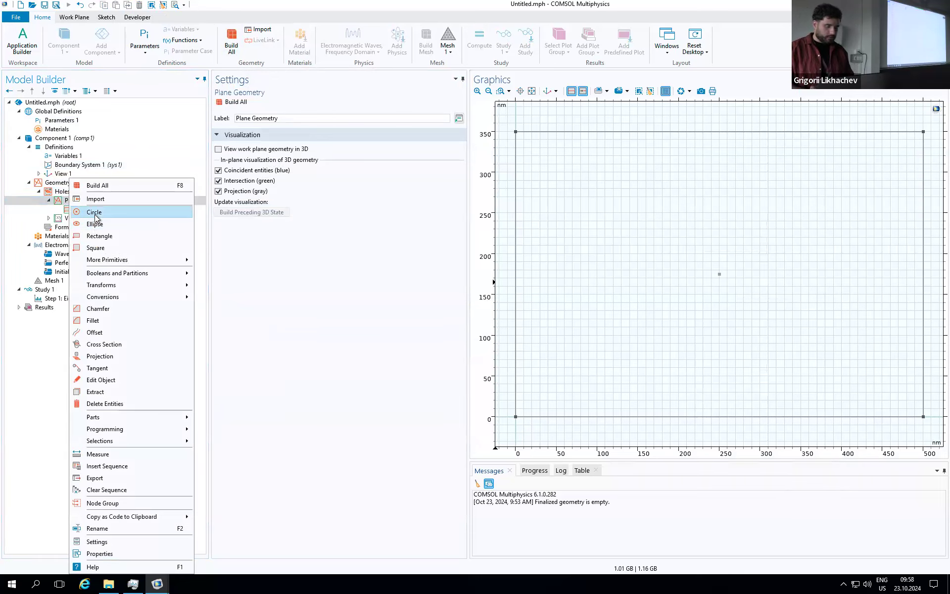
{"action": "left_click", "coordinate": [95, 215]}
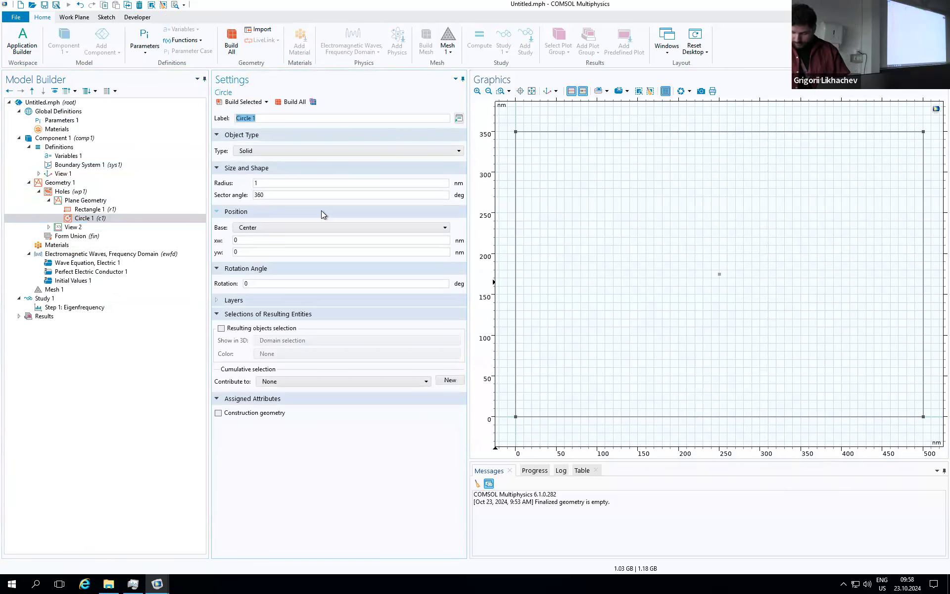
{"action": "double_click", "coordinate": [278, 183]}
{"action": "type", "text": "r_holes"}
{"action": "double_click", "coordinate": [274, 197]}
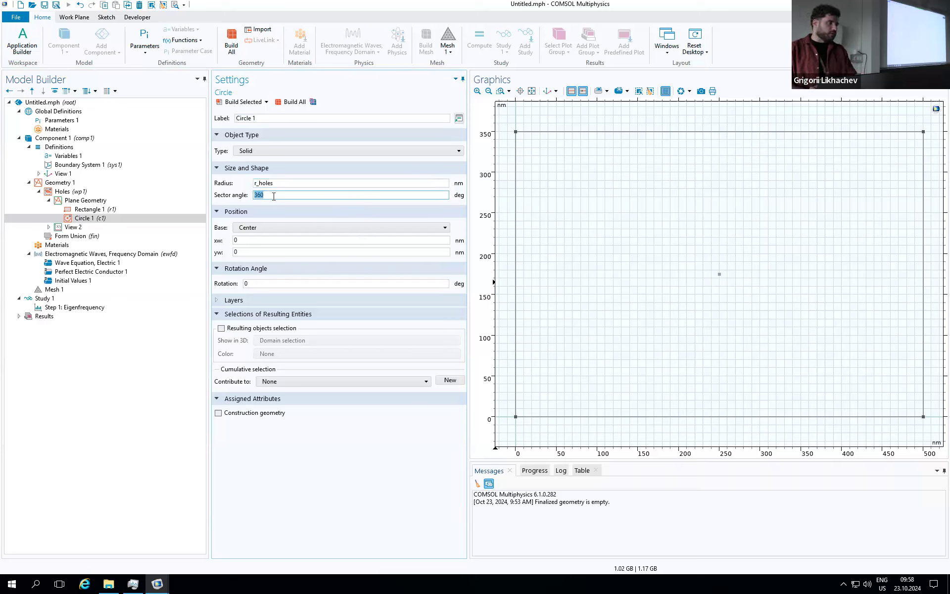
{"action": "type", "text": "180"}
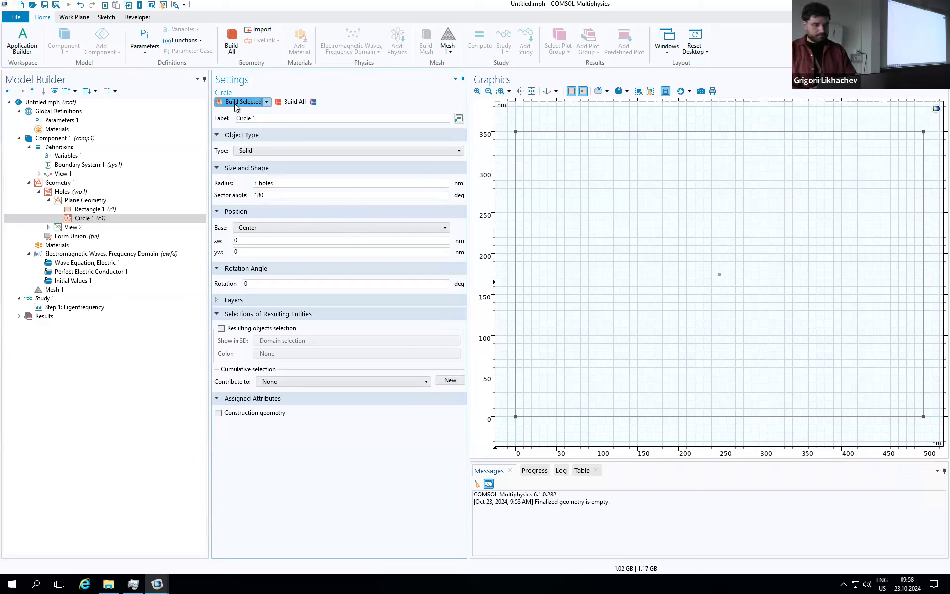
- Position the half circle by its center at xw = a/2 and build it
{"action": "left_click", "coordinate": [274, 251]}
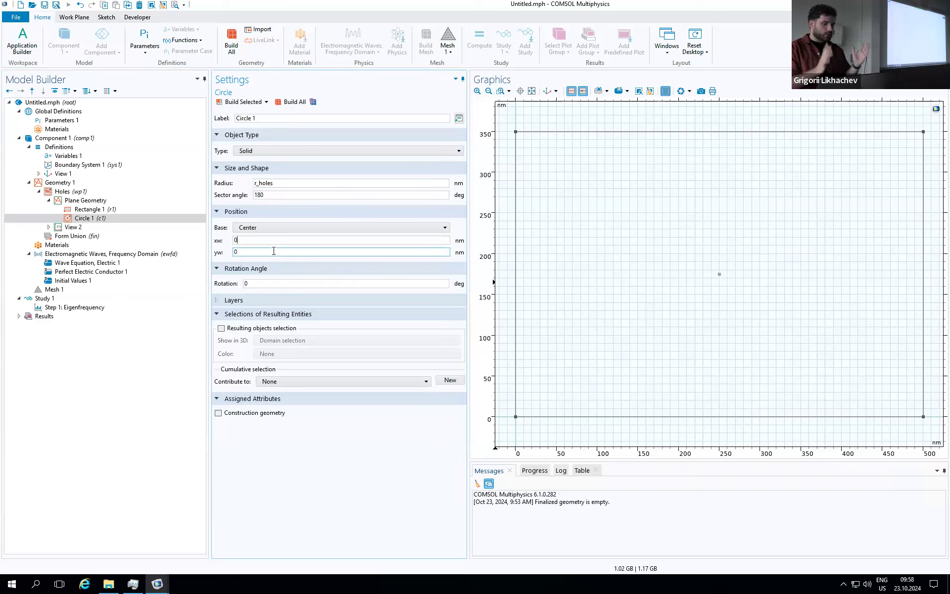
{"action": "left_click", "coordinate": [260, 227]}
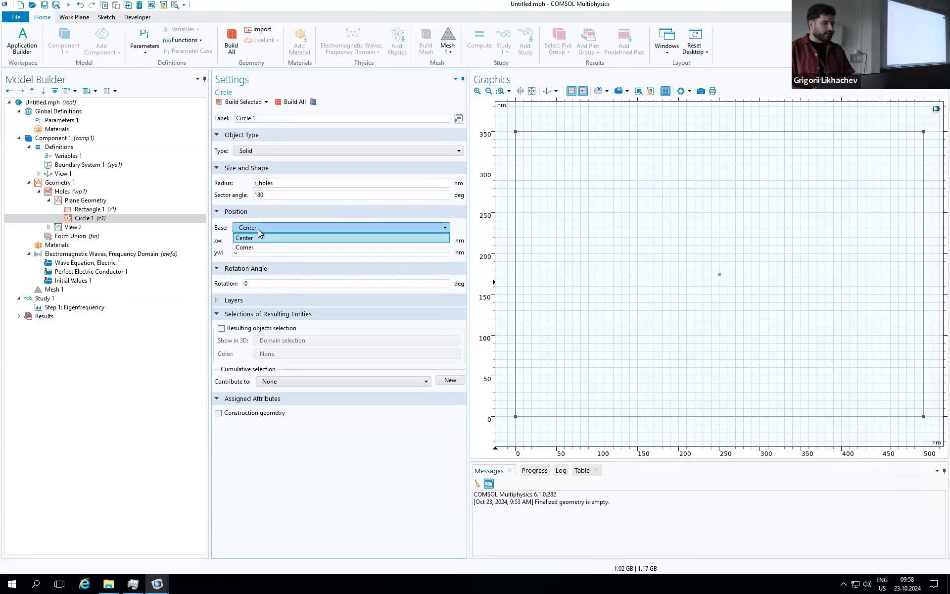
{"action": "left_click", "coordinate": [252, 239]}
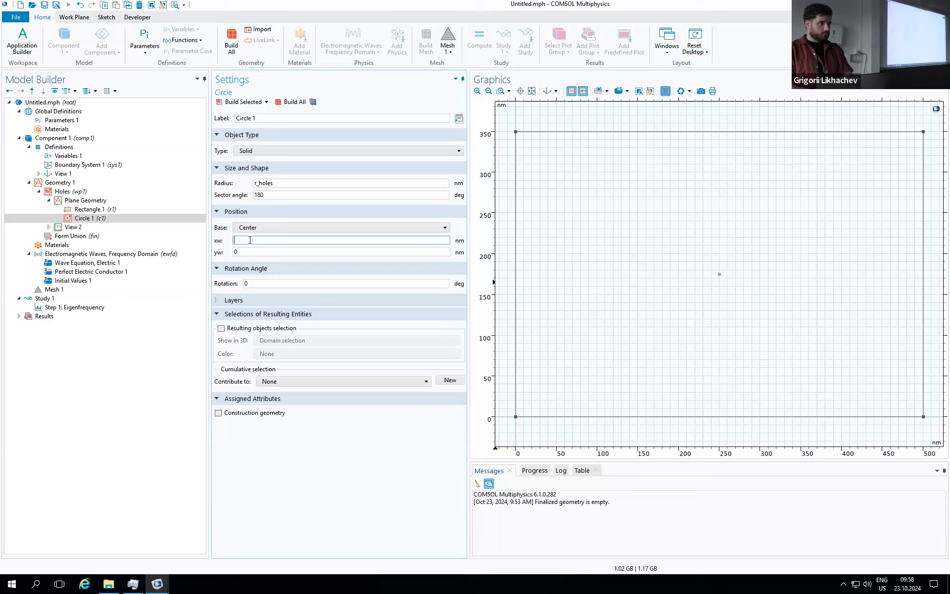
{"action": "type", "text": "a/2"}
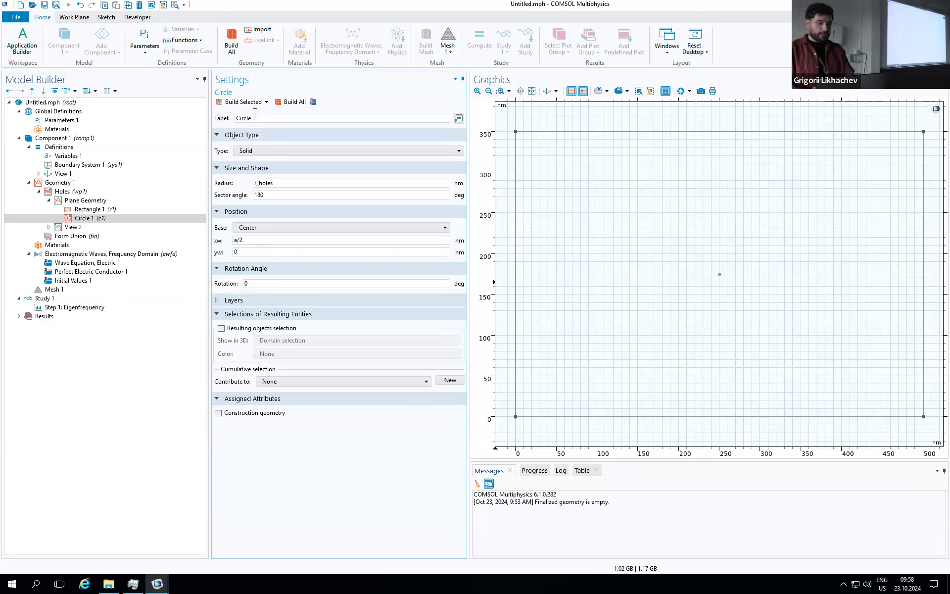
{"action": "left_click", "coordinate": [241, 103]}
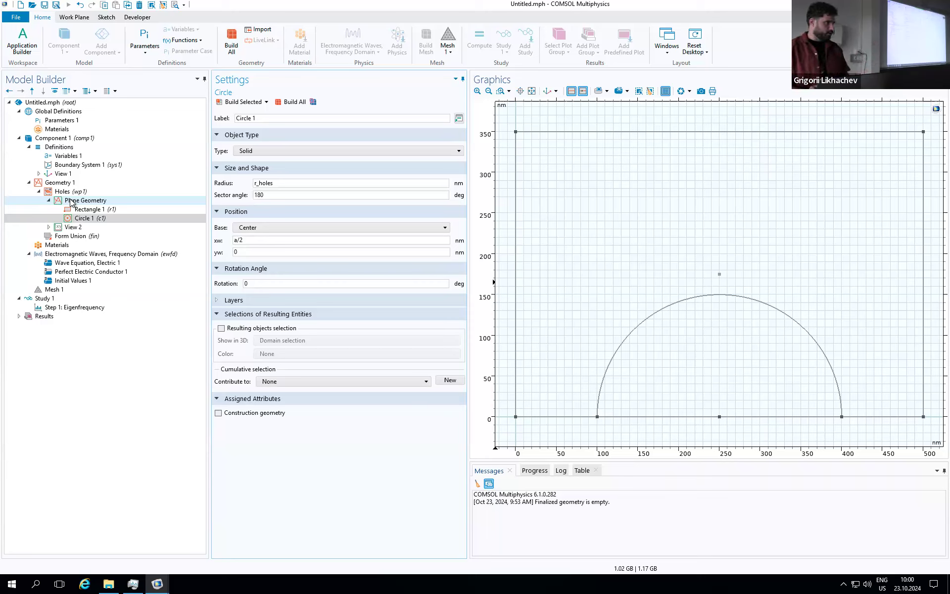
- Subtract the half circle from the rectangle in the Holes plane geometry with a Difference operation and build it
{"action": "right_click", "coordinate": [71, 201]}
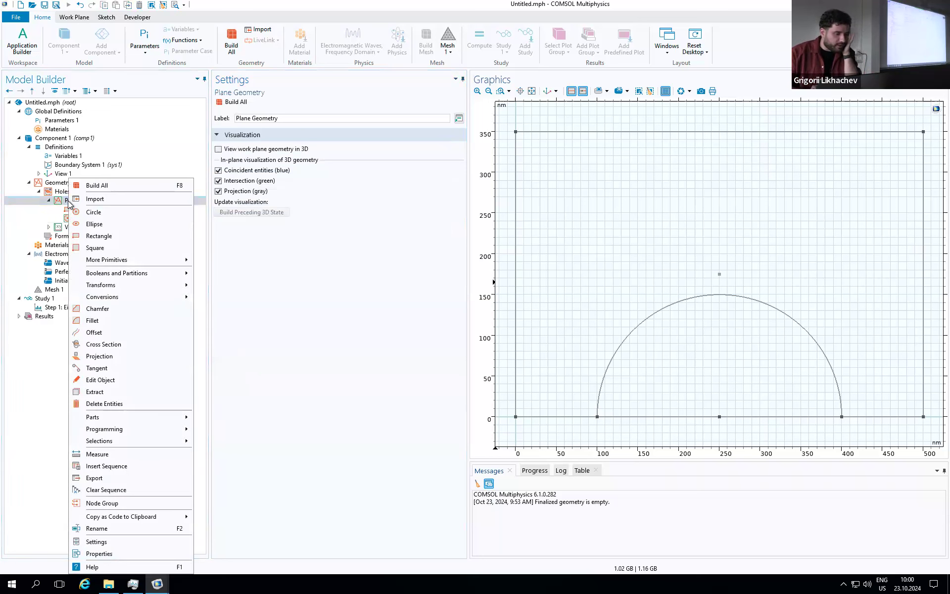
{"action": "mouse_move", "coordinate": [108, 276]}
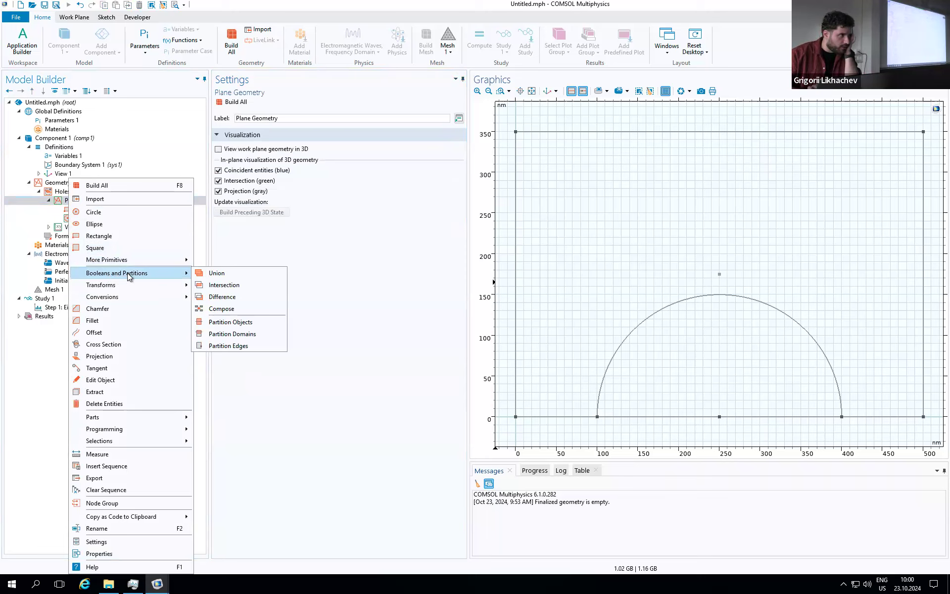
{"action": "left_click", "coordinate": [219, 297]}
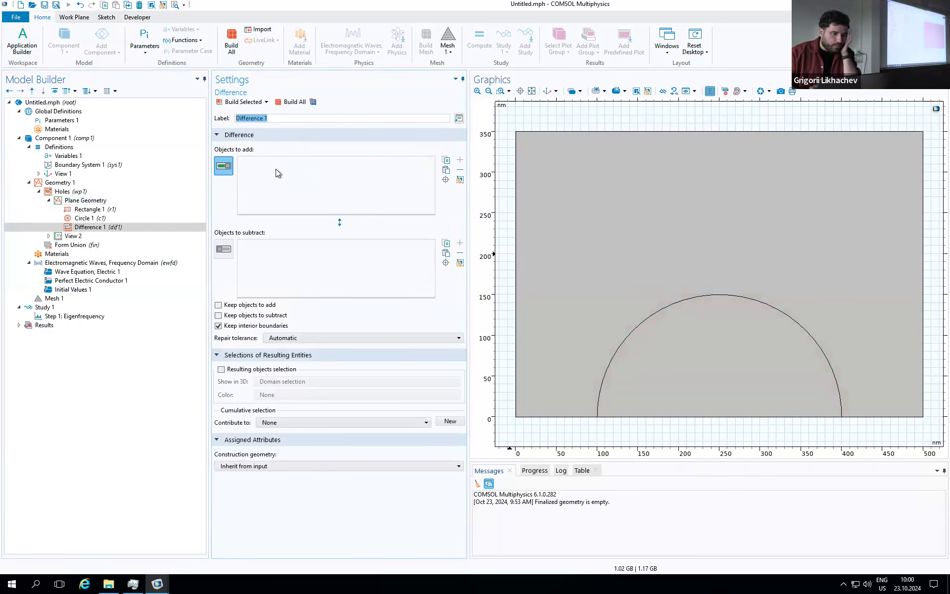
{"action": "left_click", "coordinate": [603, 203]}
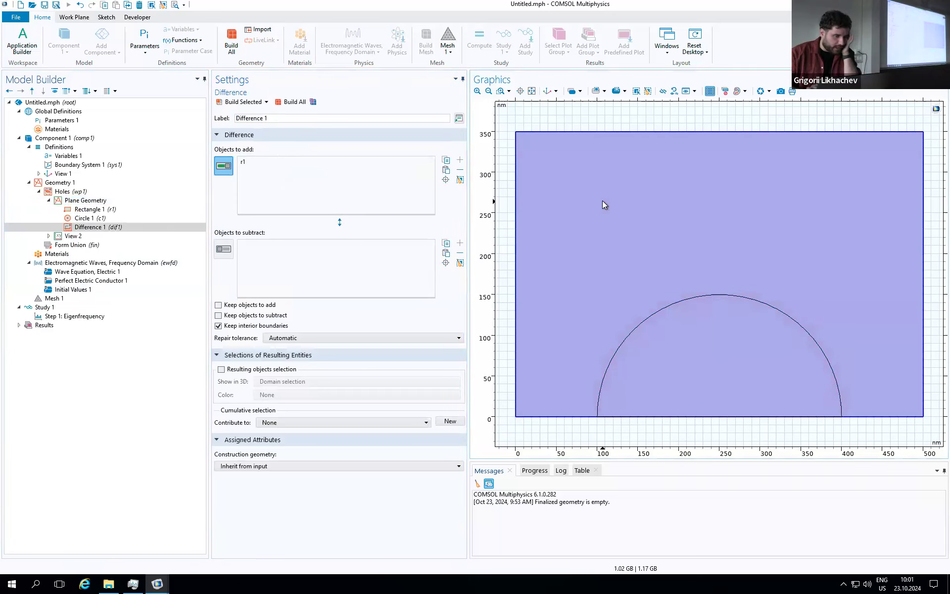
{"action": "left_click", "coordinate": [224, 247]}
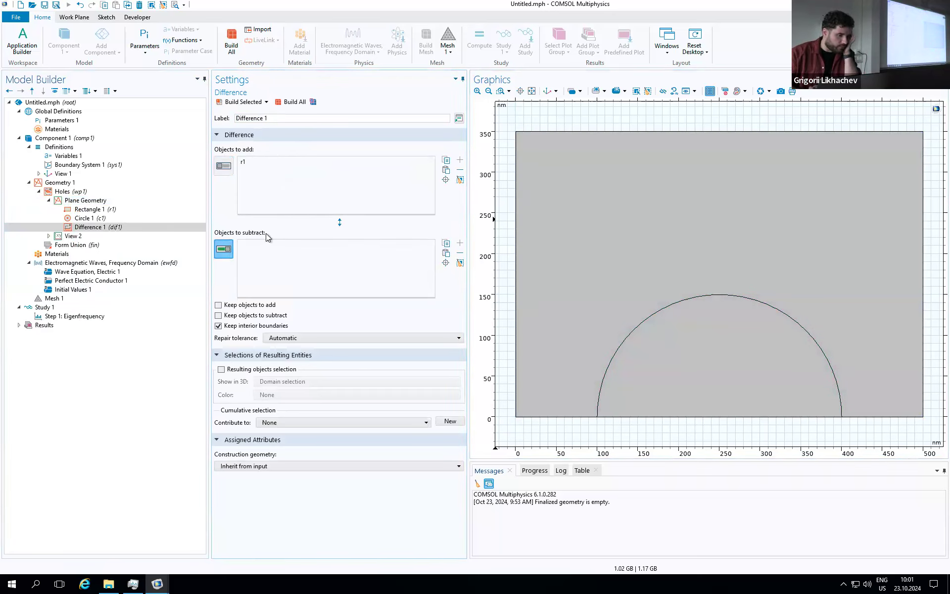
{"action": "left_click", "coordinate": [696, 357]}
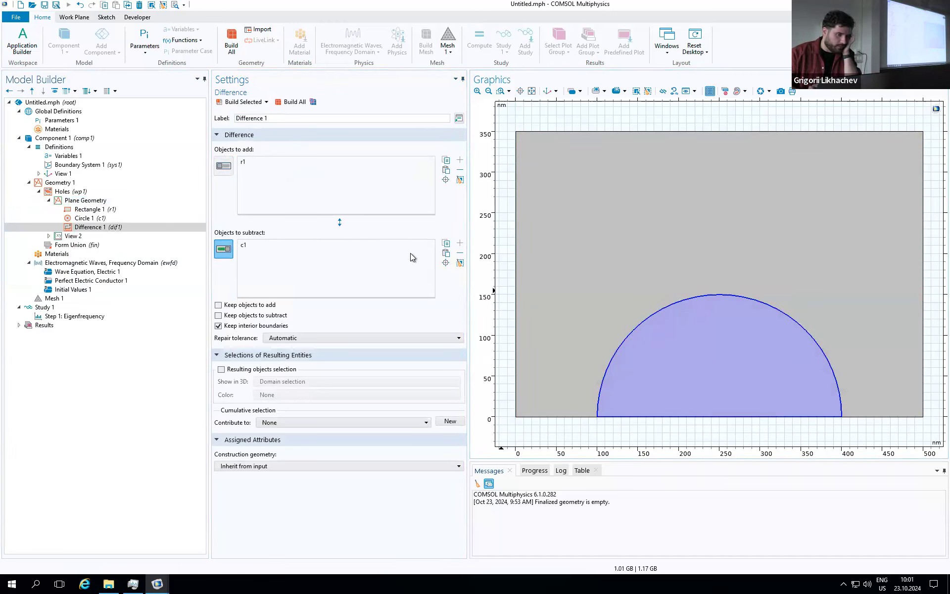
{"action": "left_click", "coordinate": [223, 104]}
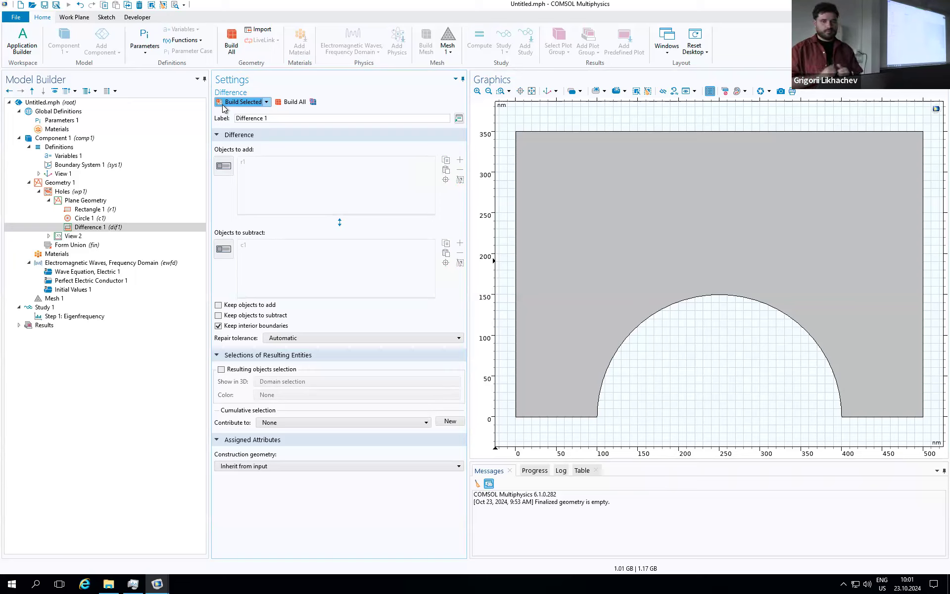
- Add an Extrude operation to the Holes work plane
{"action": "left_click", "coordinate": [114, 226]}
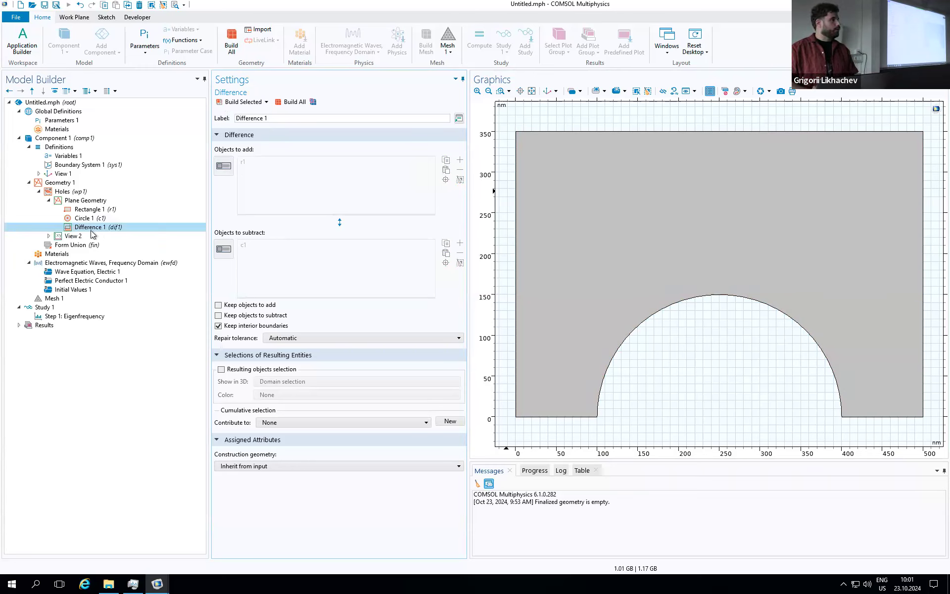
{"action": "left_click", "coordinate": [62, 192]}
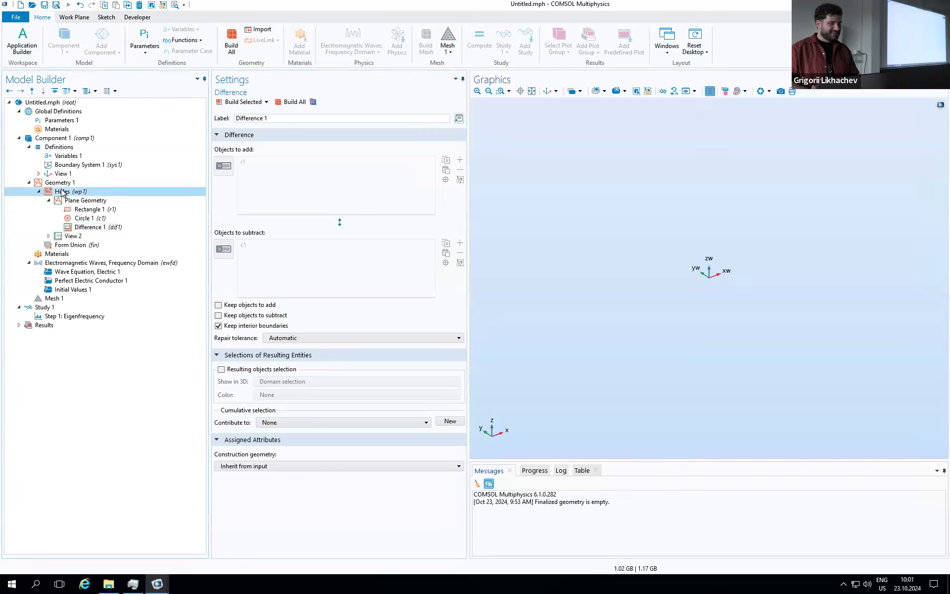
{"action": "right_click", "coordinate": [62, 192]}
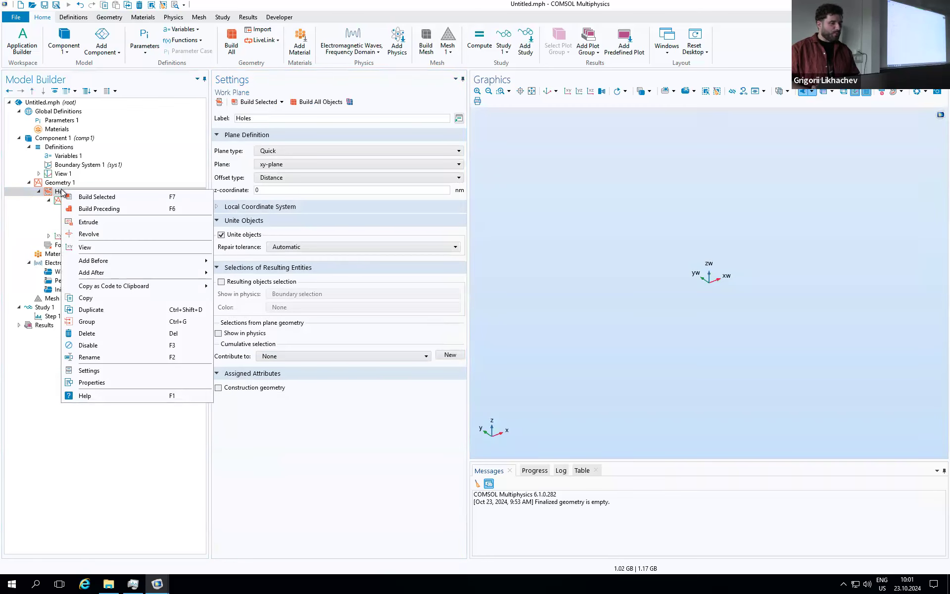
{"action": "left_click", "coordinate": [53, 194]}
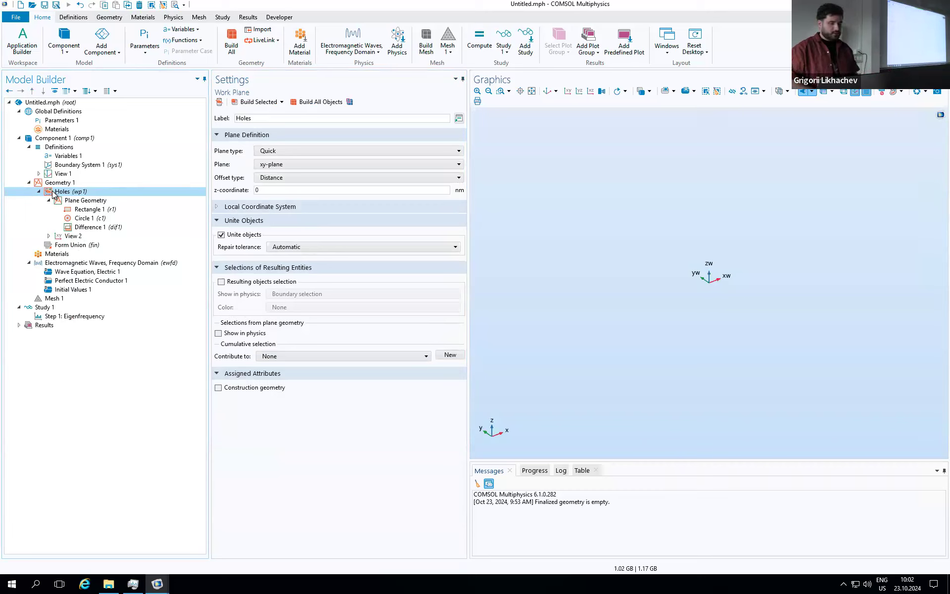
{"action": "right_click", "coordinate": [53, 195]}
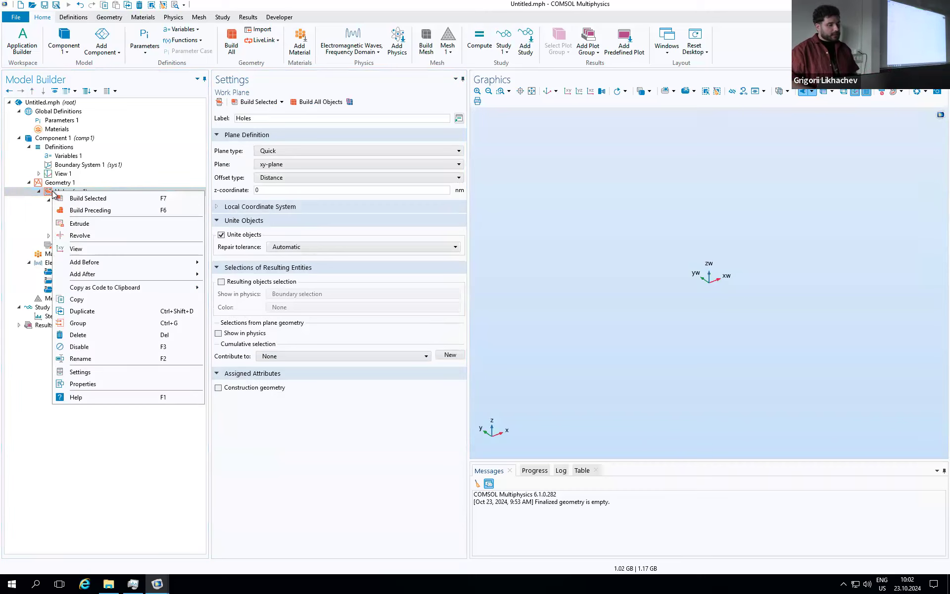
{"action": "left_click", "coordinate": [78, 224]}
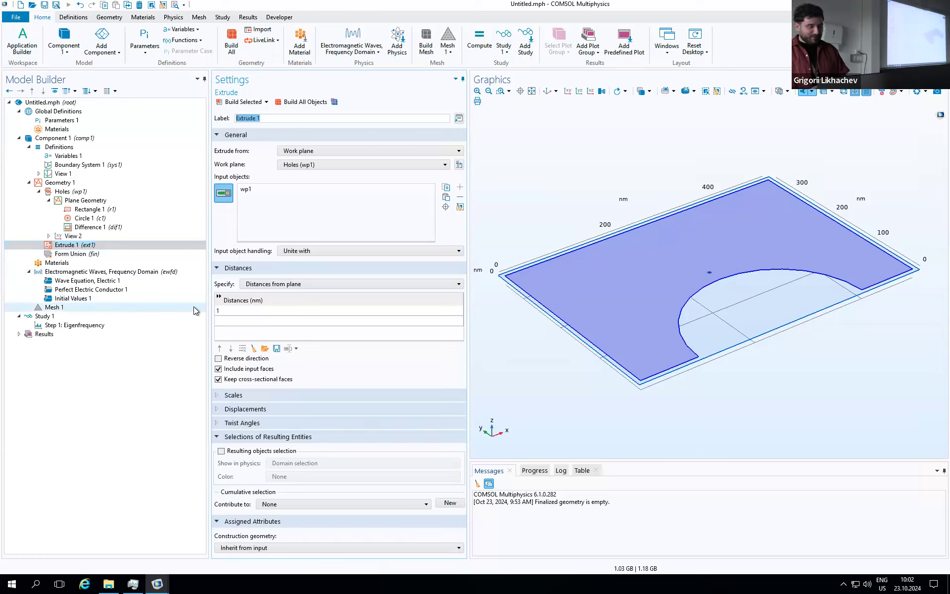
- Set the extrusion distance from the plane to thickness/2 and build the extruded solid
{"action": "left_click", "coordinate": [229, 311]}
{"action": "double_click", "coordinate": [229, 311]}
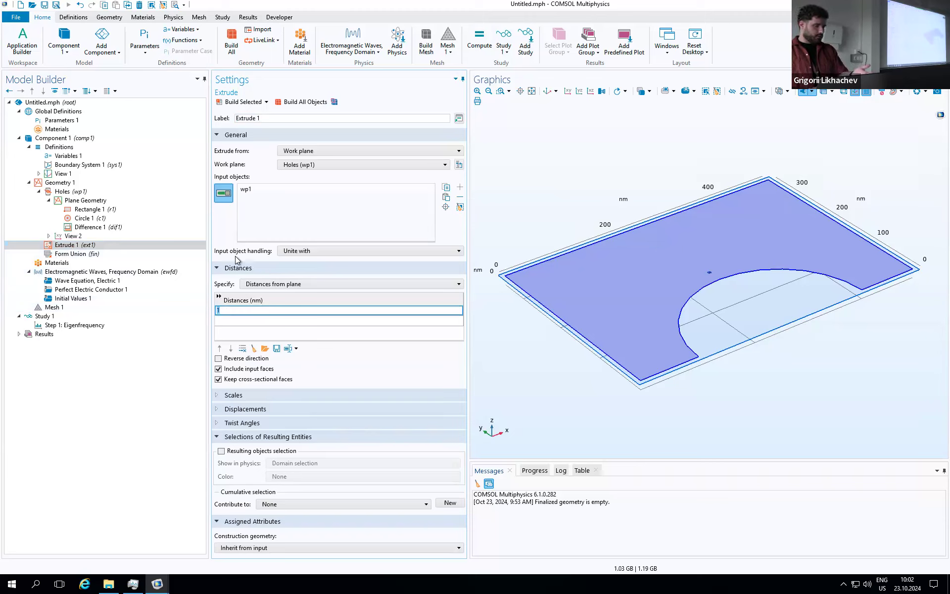
{"action": "left_click", "coordinate": [236, 309]}
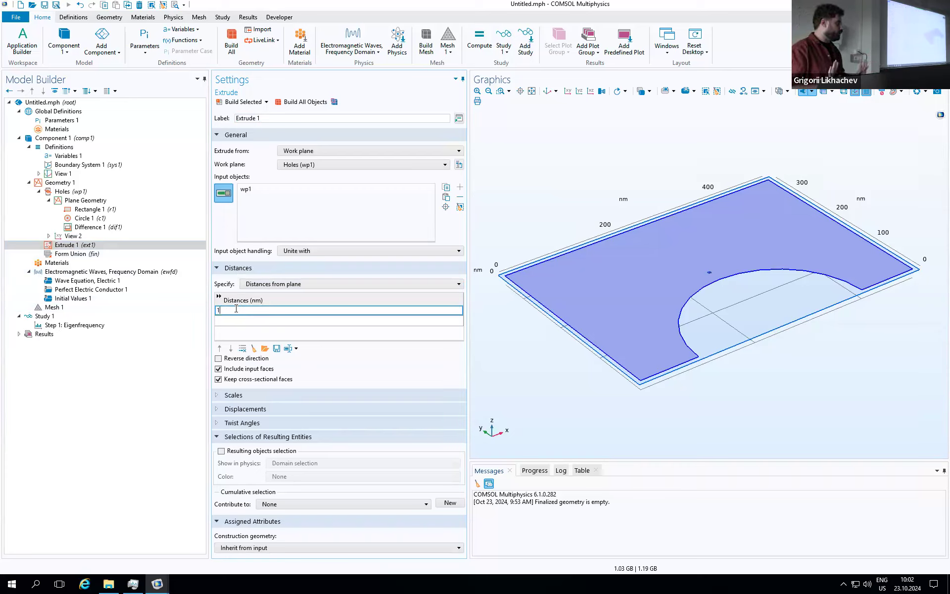
{"action": "key", "text": "BackSpace"}
{"action": "type", "text": "thickness/2"}
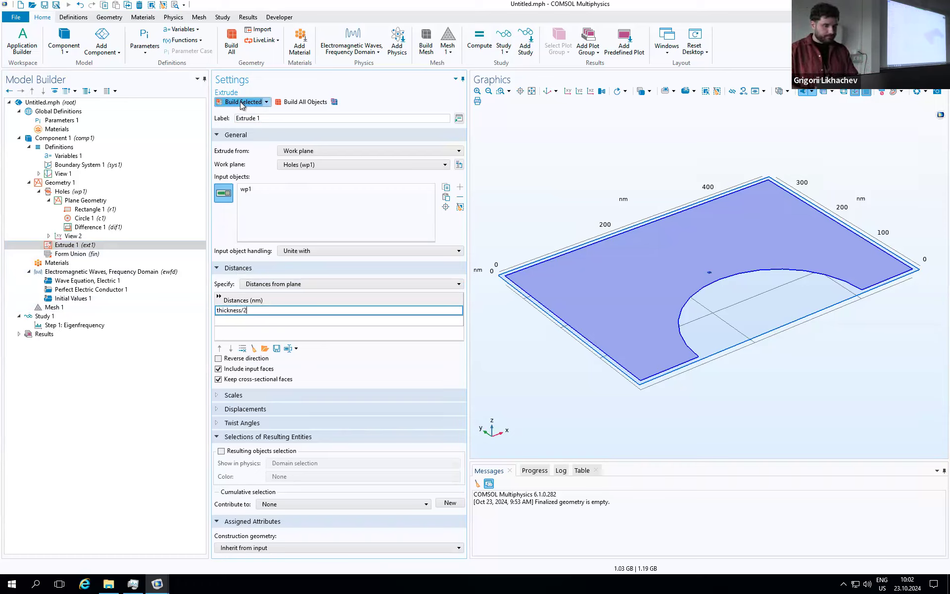
{"action": "left_click", "coordinate": [242, 103]}
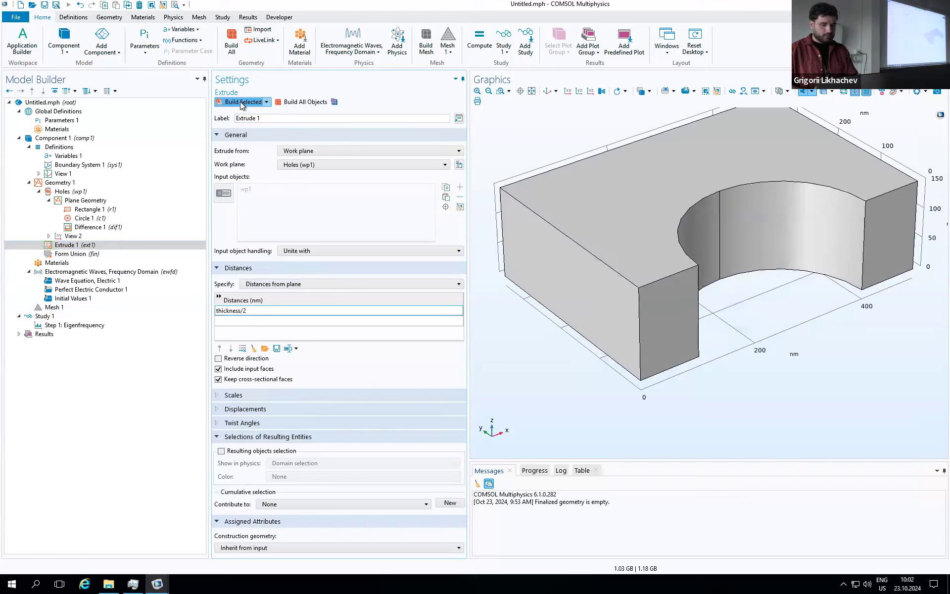
{"action": "left_click", "coordinate": [549, 92]}
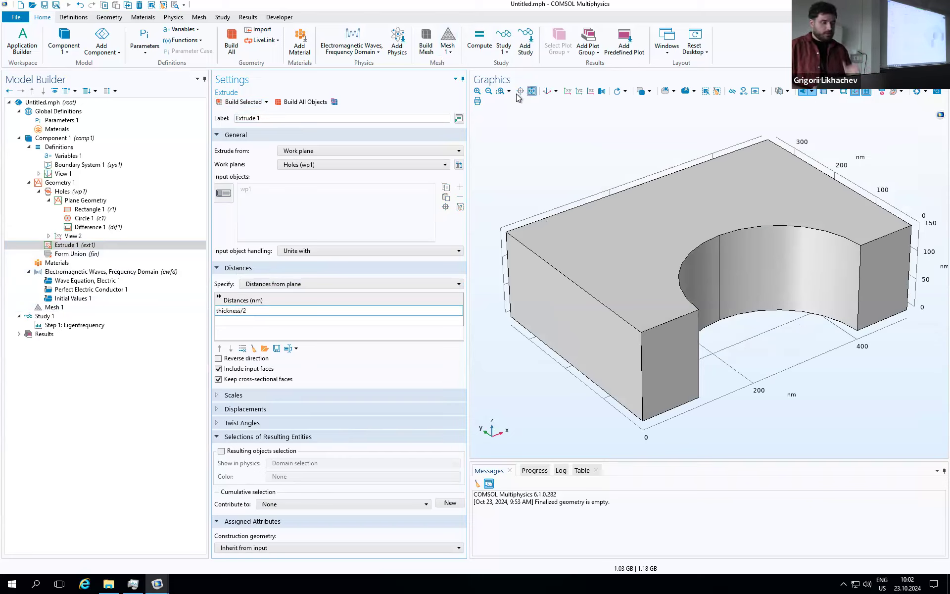
- Add a block to Geometry 1 and set its width to a
{"action": "right_click", "coordinate": [58, 183]}
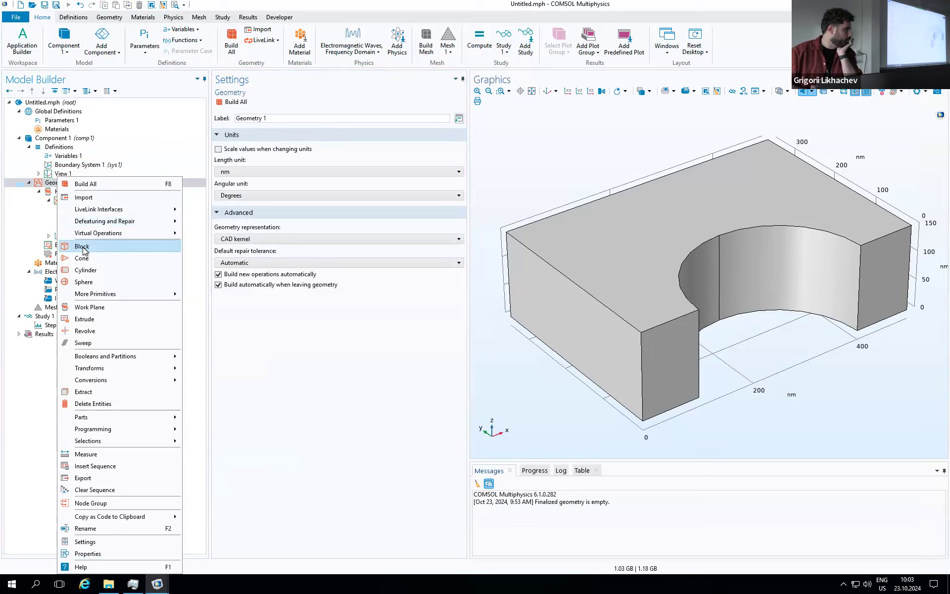
{"action": "left_click", "coordinate": [82, 247]}
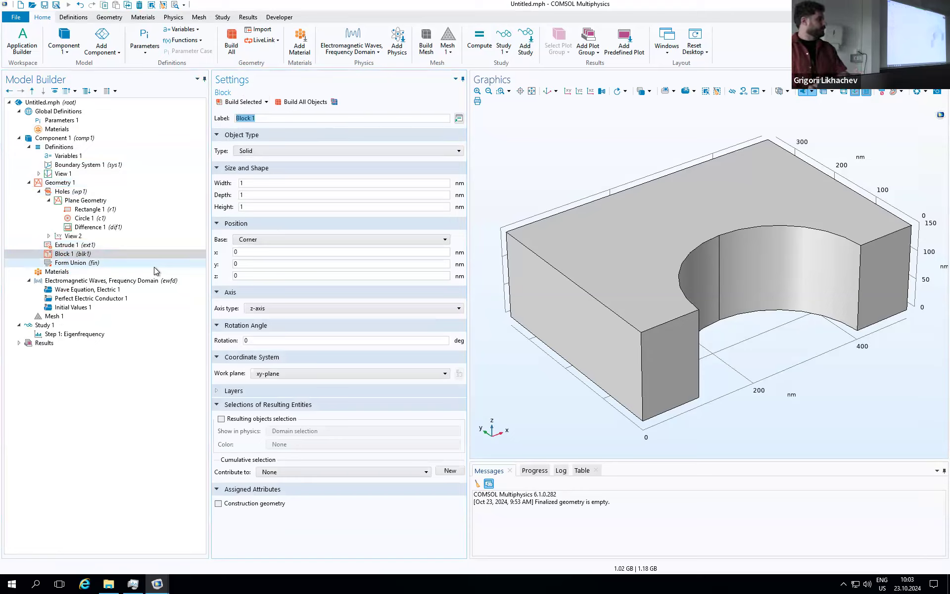
{"action": "double_click", "coordinate": [265, 183]}
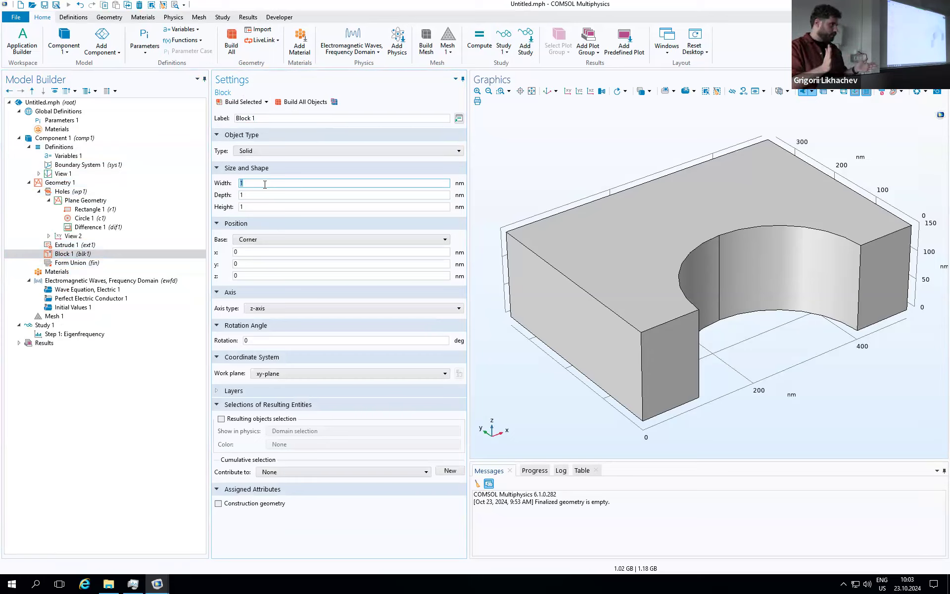
{"action": "type", "text": "a"}
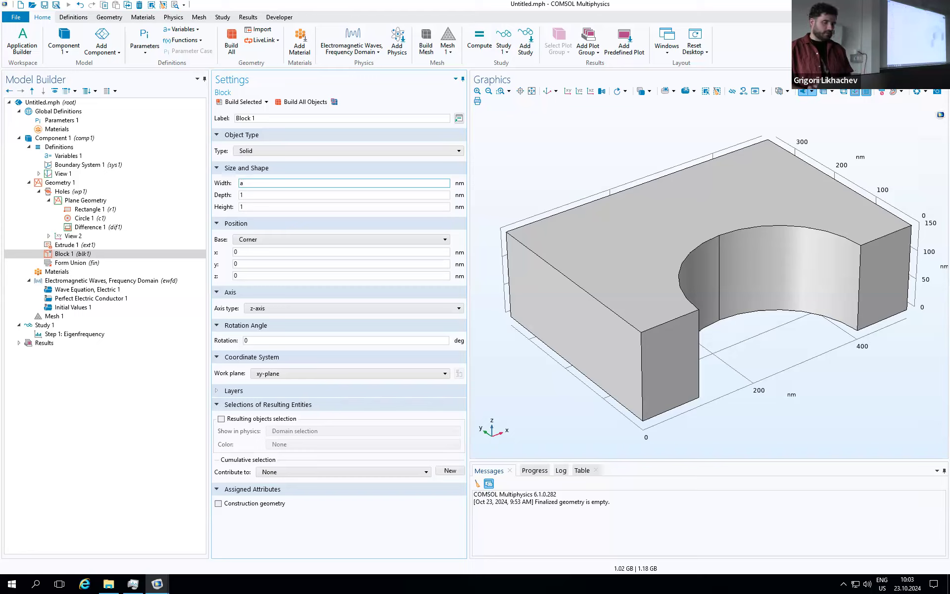
- Set the block's depth and height to 1.5e3 nm each and build all objects
{"action": "left_click", "coordinate": [260, 194]}
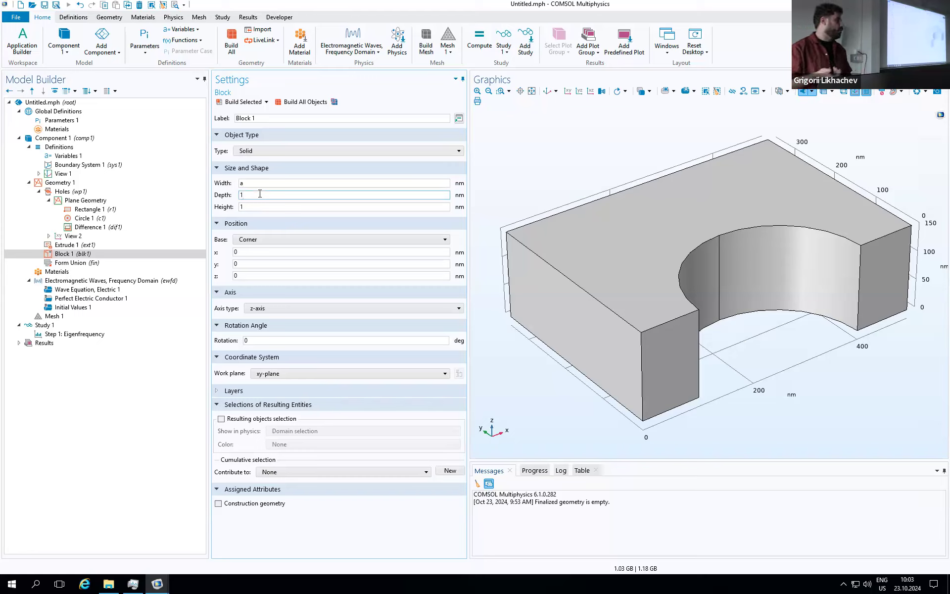
{"action": "key", "text": "BackSpace"}
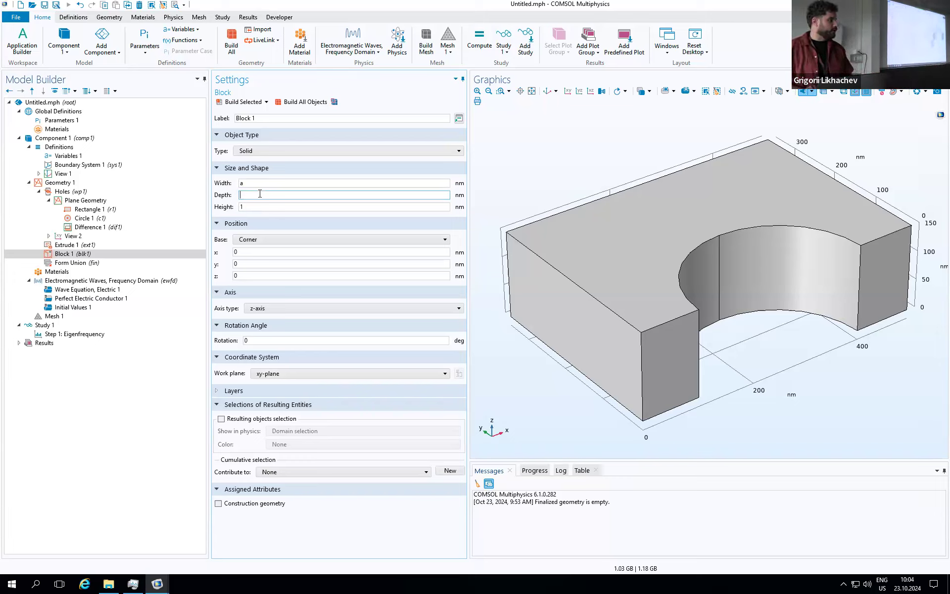
{"action": "type", "text": "1.5e3"}
{"action": "left_click", "coordinate": [254, 204]}
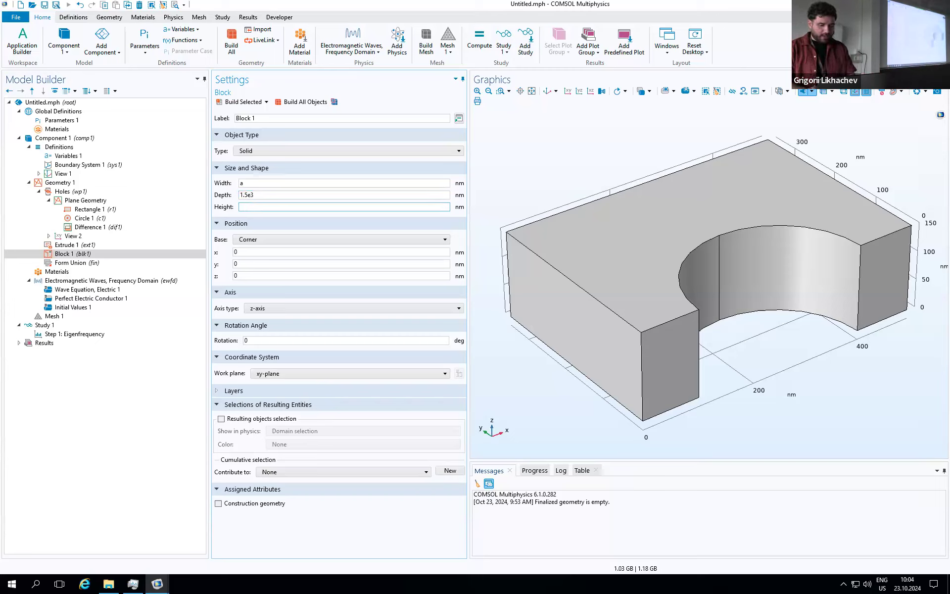
{"action": "key", "text": "BackSpace"}
{"action": "type", "text": ".5e3"}
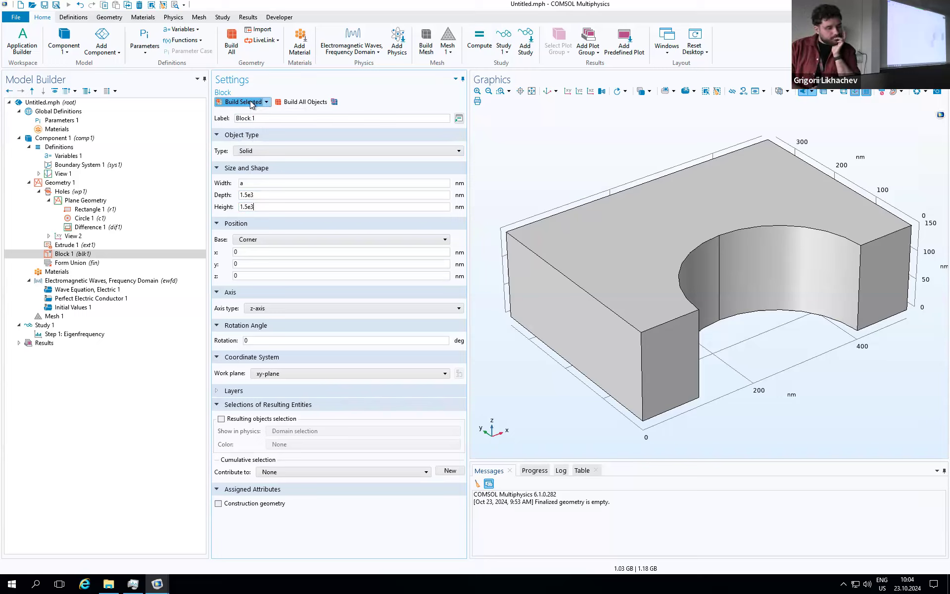
{"action": "left_click", "coordinate": [293, 105]}
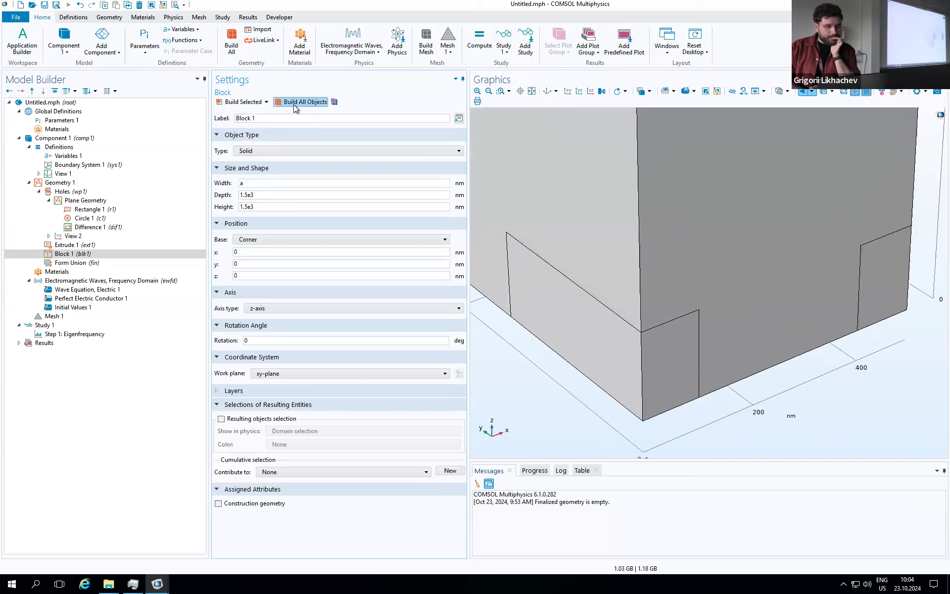
{"action": "left_click", "coordinate": [546, 91]}
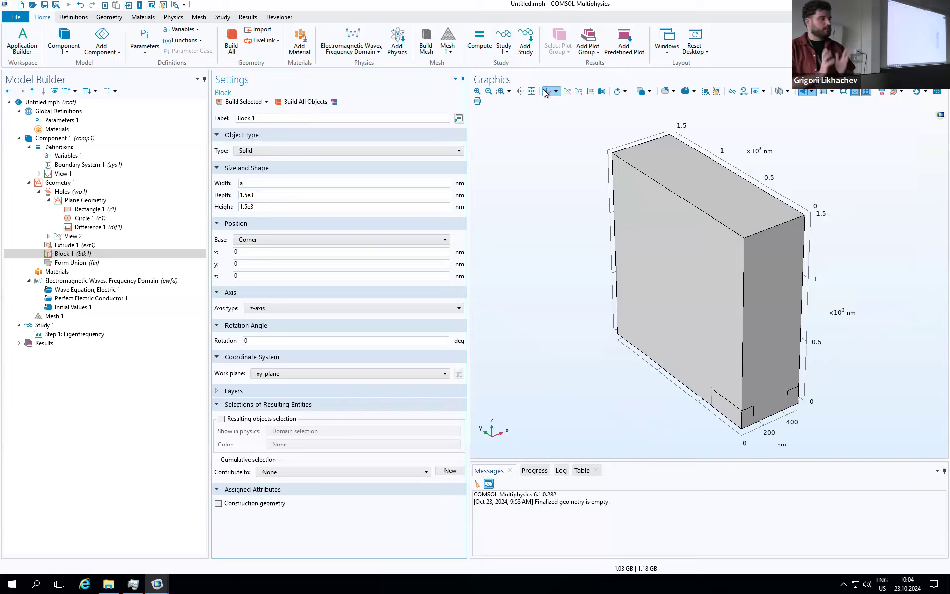
- Switch the geometry display to wireframe rendering to expose the waveguide inside the block
{"action": "left_click", "coordinate": [844, 92]}
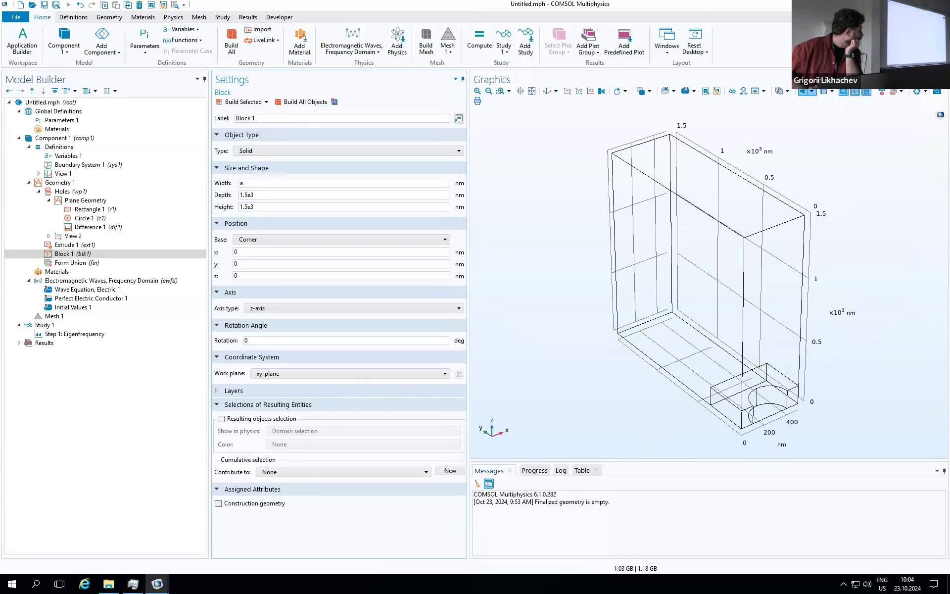
{"action": "left_click", "coordinate": [846, 92]}
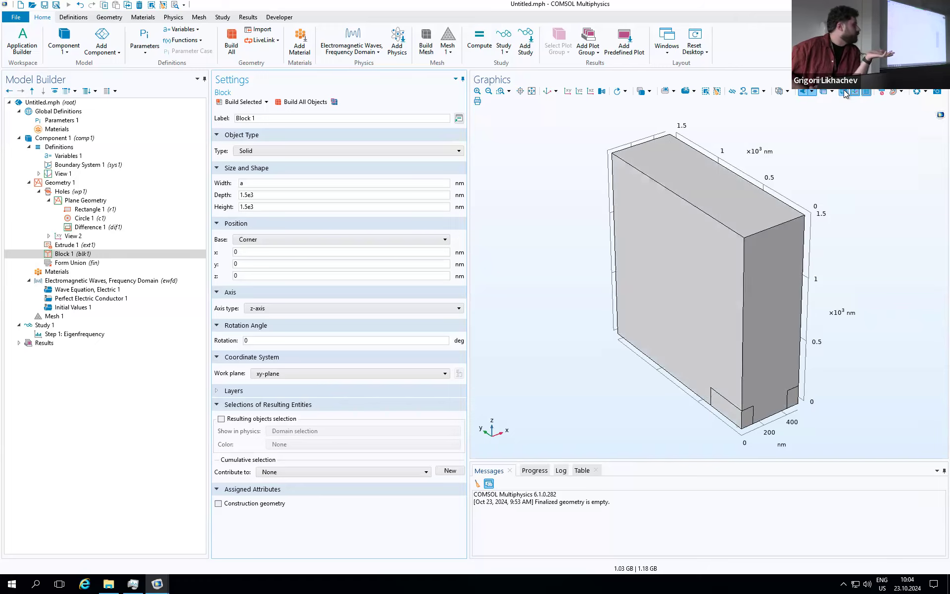
{"action": "left_click", "coordinate": [846, 92]}
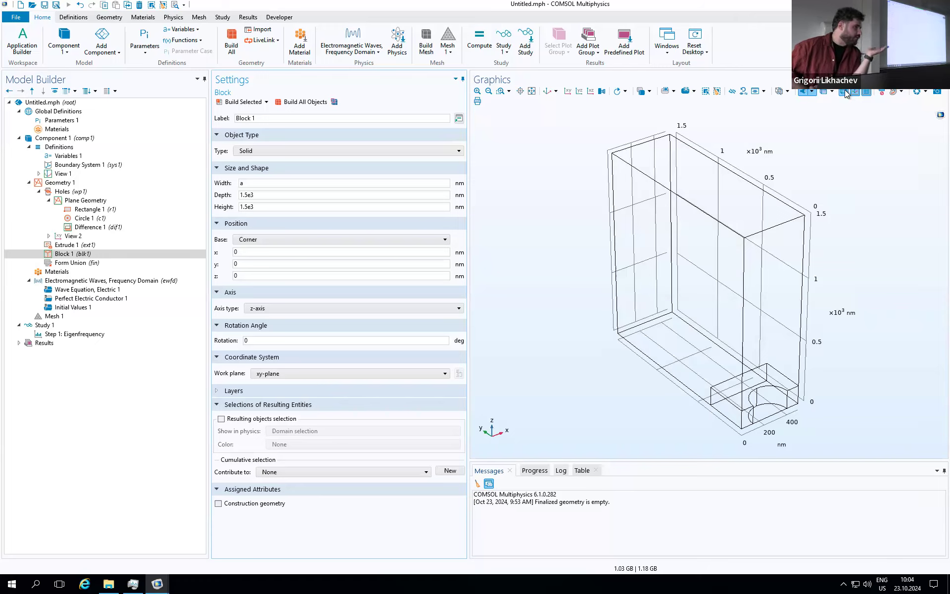
{"action": "left_click", "coordinate": [783, 356]}
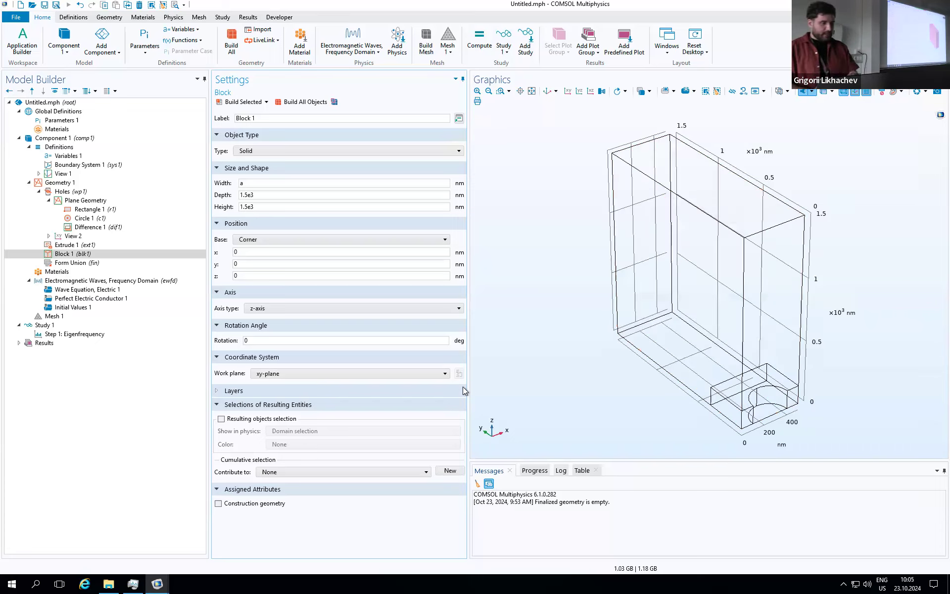
- Label the block Cladding and open the component's Materials settings
{"action": "triple_click", "coordinate": [253, 117]}
{"action": "type", "text": "Cladding"}
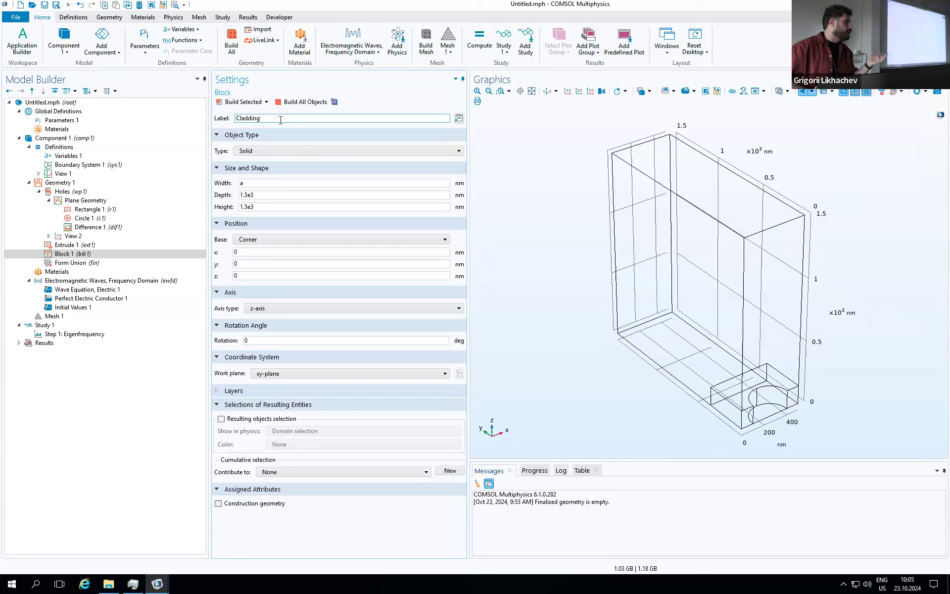
{"action": "key", "text": "Return"}
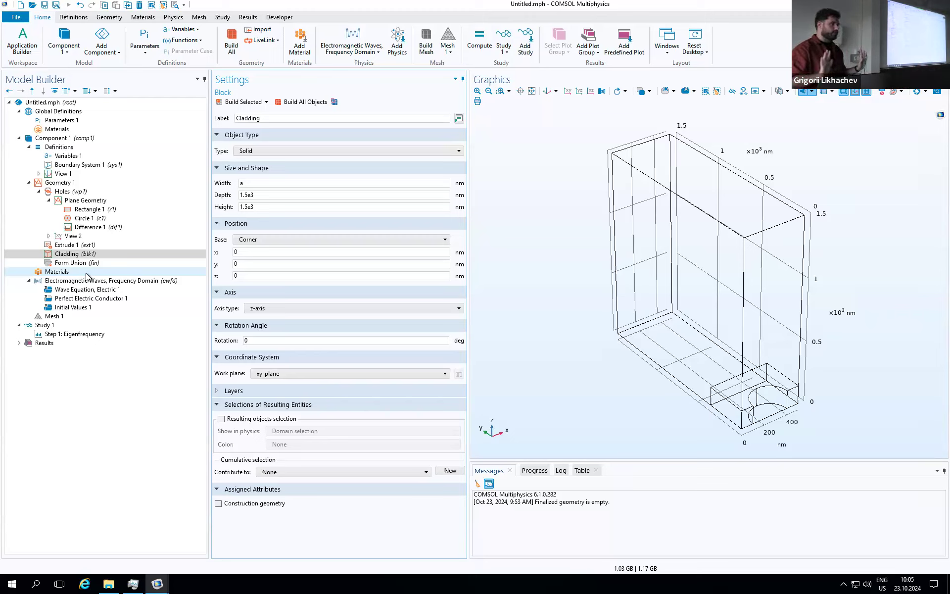
{"action": "left_click", "coordinate": [56, 272]}
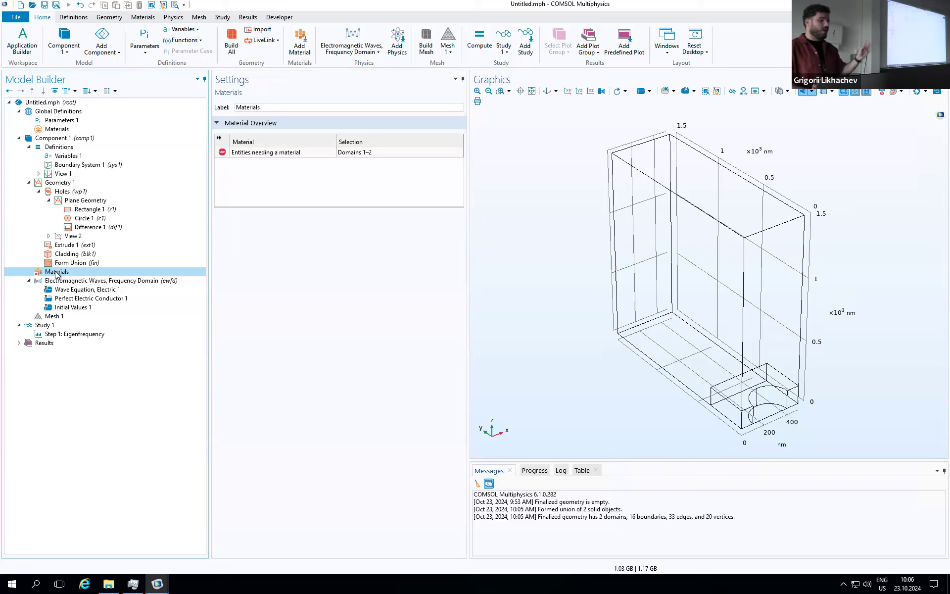
- Search the material library for SiO2 to add a material to the component
{"action": "right_click", "coordinate": [56, 275]}
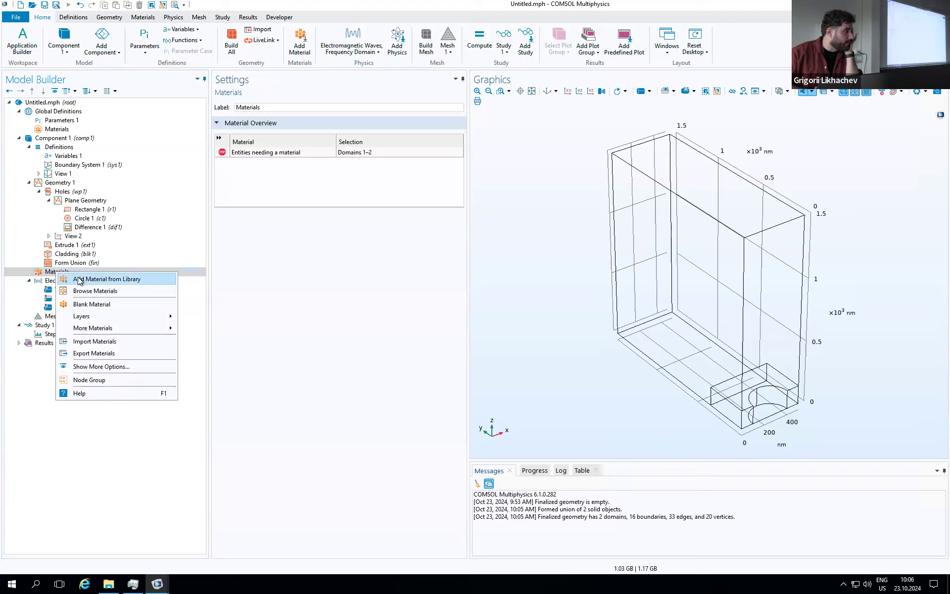
{"action": "left_click", "coordinate": [80, 280]}
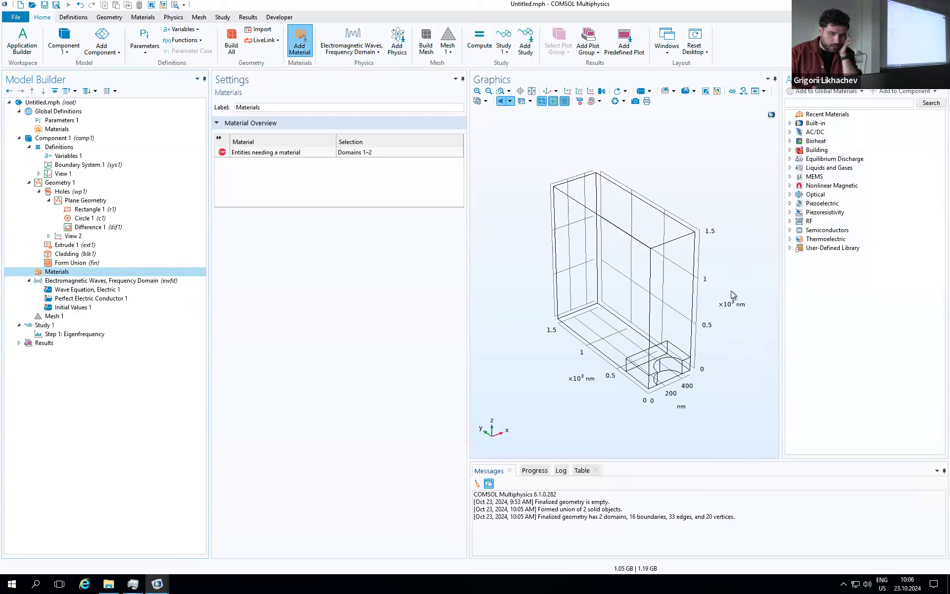
{"action": "left_click", "coordinate": [813, 104]}
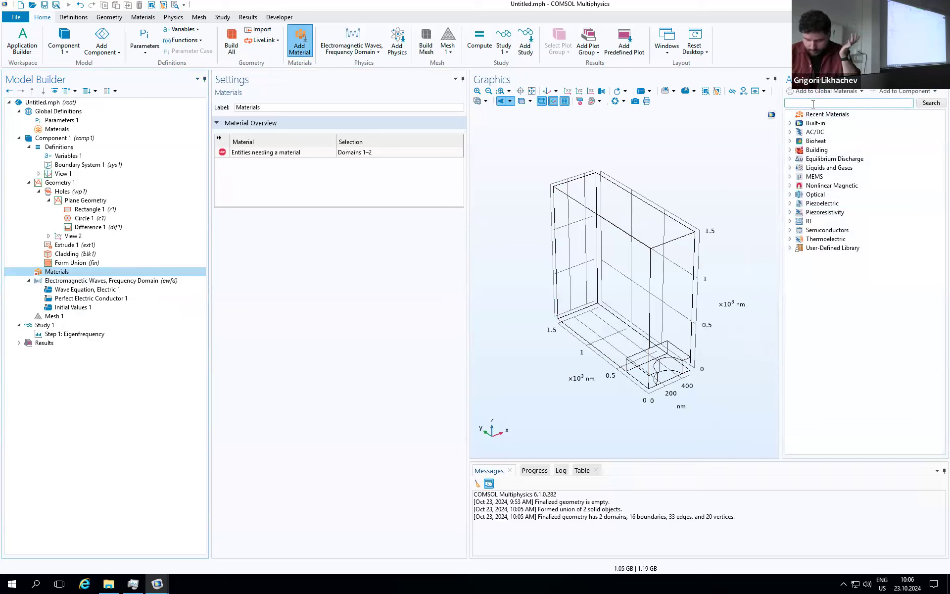
{"action": "left_click", "coordinate": [813, 103]}
{"action": "type", "text": "SiO2"}
{"action": "key", "text": "Return"}
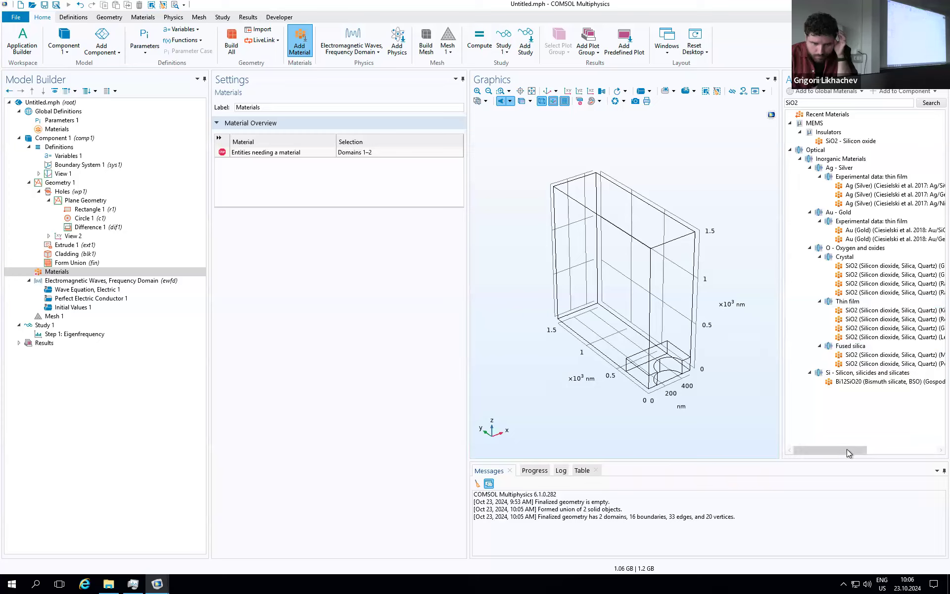
- Add the fused silica SiO2 (Malitson 1965) optical material to the component
{"action": "mouse_move", "coordinate": [847, 450]}
{"action": "left_mouse_down"}
{"action": "mouse_move", "coordinate": [934, 450]}
{"action": "mouse_move", "coordinate": [842, 450]}
{"action": "left_mouse_up"}
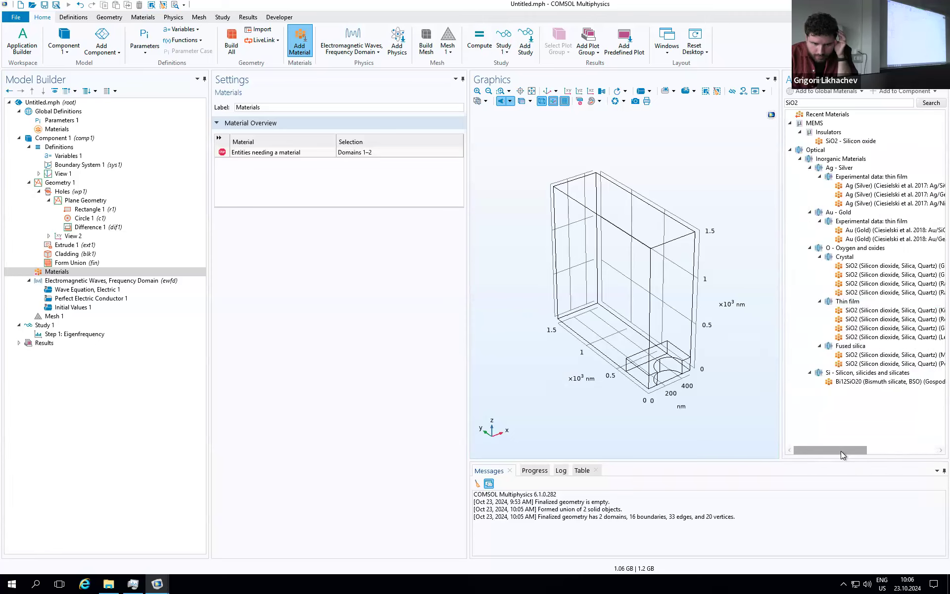
{"action": "left_click", "coordinate": [861, 354]}
{"action": "mouse_move", "coordinate": [843, 449]}
{"action": "left_mouse_down"}
{"action": "mouse_move", "coordinate": [866, 448]}
{"action": "mouse_move", "coordinate": [840, 449]}
{"action": "left_mouse_up"}
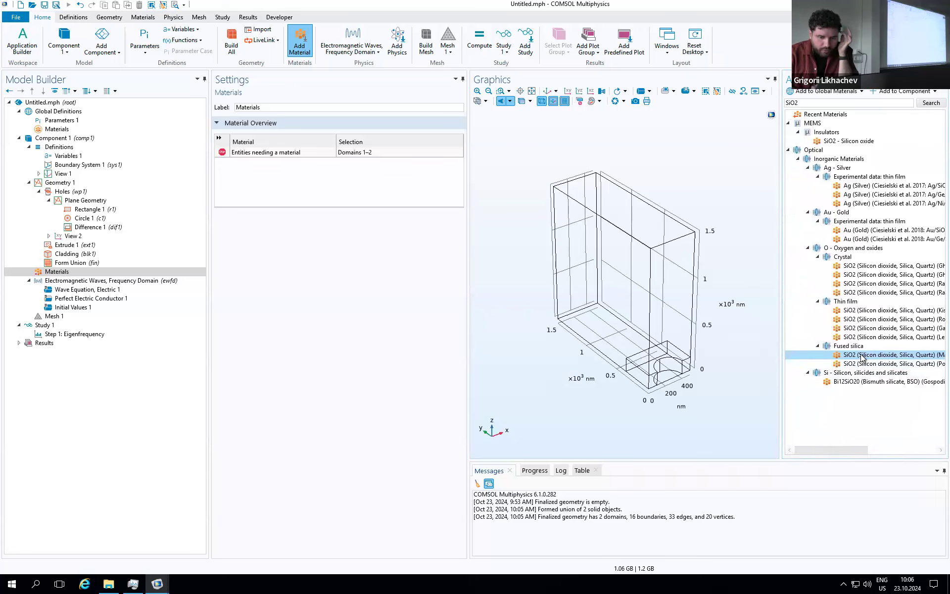
{"action": "double_click", "coordinate": [863, 355]}
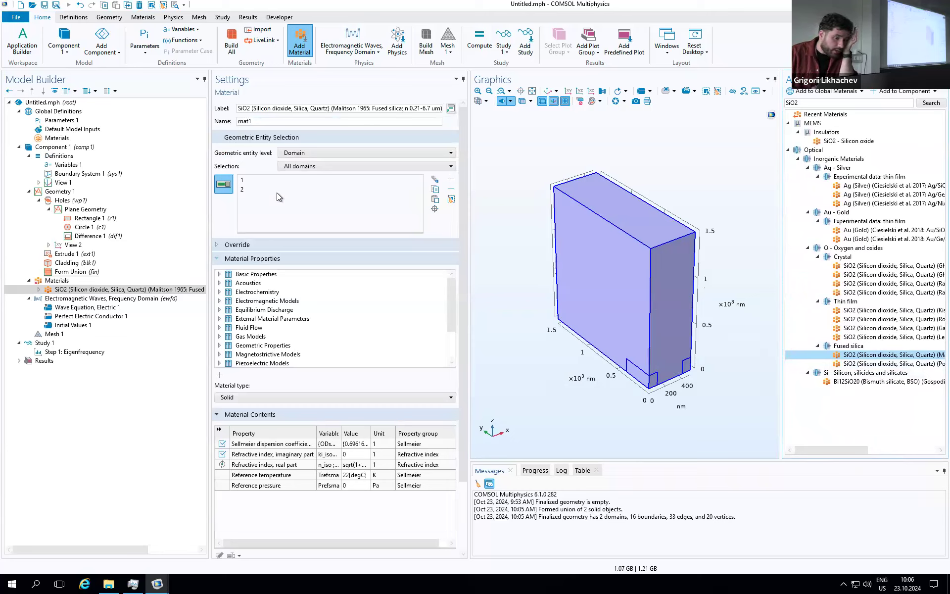
- Remove waveguide domain 1 from the SiO2 material's selection so that it covers only cladding domain 2
{"action": "left_click", "coordinate": [244, 180]}
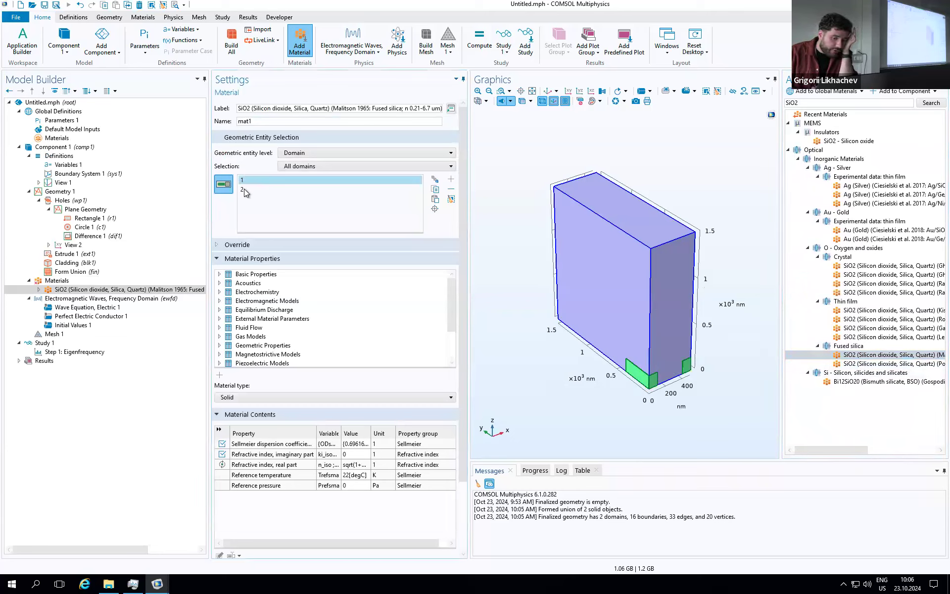
{"action": "left_click", "coordinate": [245, 189]}
{"action": "left_click", "coordinate": [245, 183]}
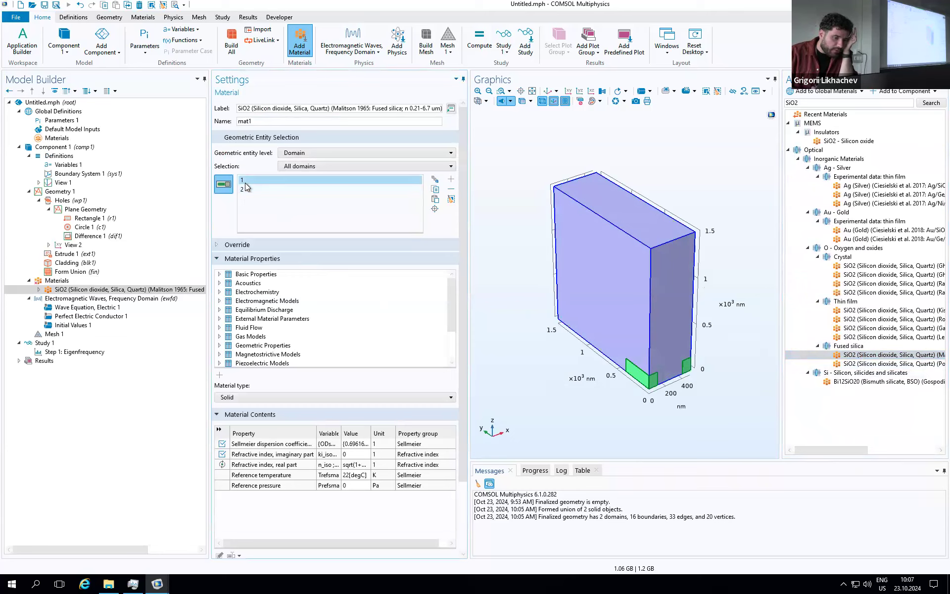
{"action": "left_click", "coordinate": [452, 190]}
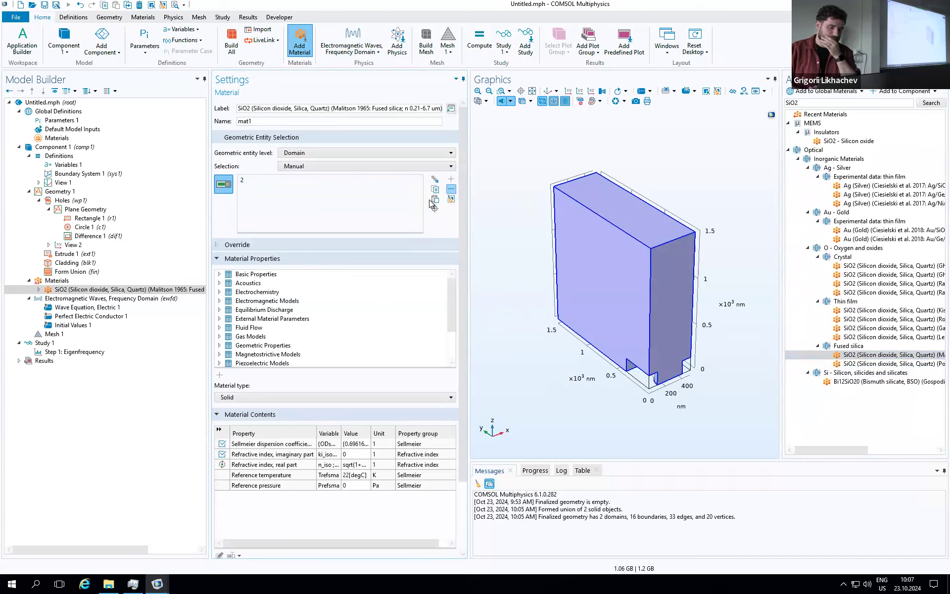
{"action": "left_click", "coordinate": [248, 180]}
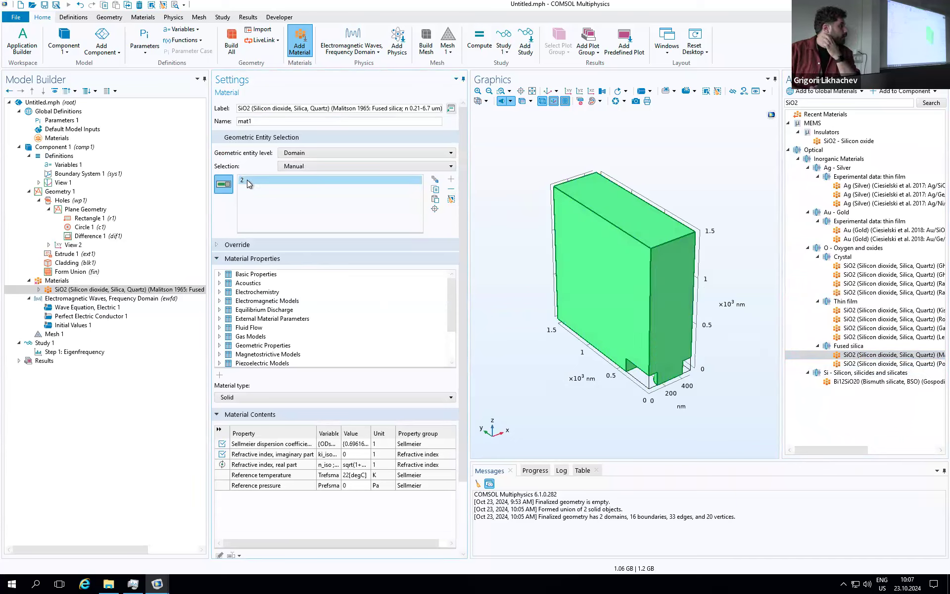
- Add a blank material to the component and label it GaP
{"action": "left_click", "coordinate": [63, 281]}
{"action": "right_click", "coordinate": [64, 281]}
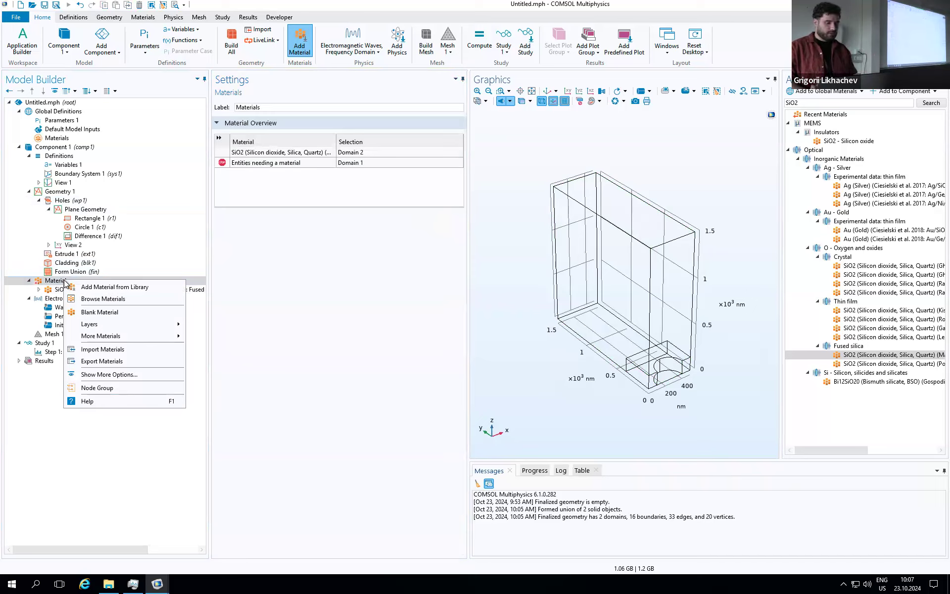
{"action": "left_click", "coordinate": [99, 312]}
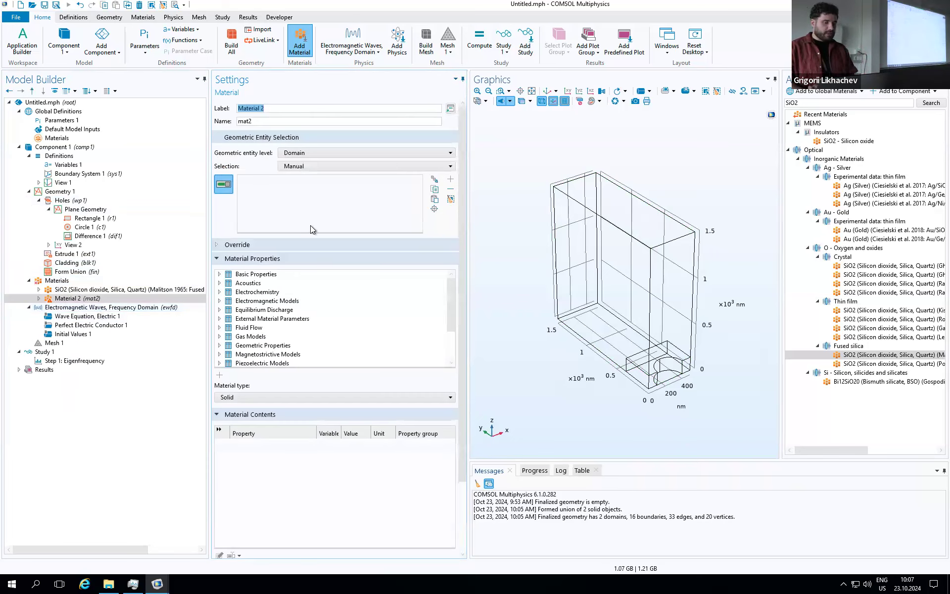
{"action": "type", "text": "GaP"}
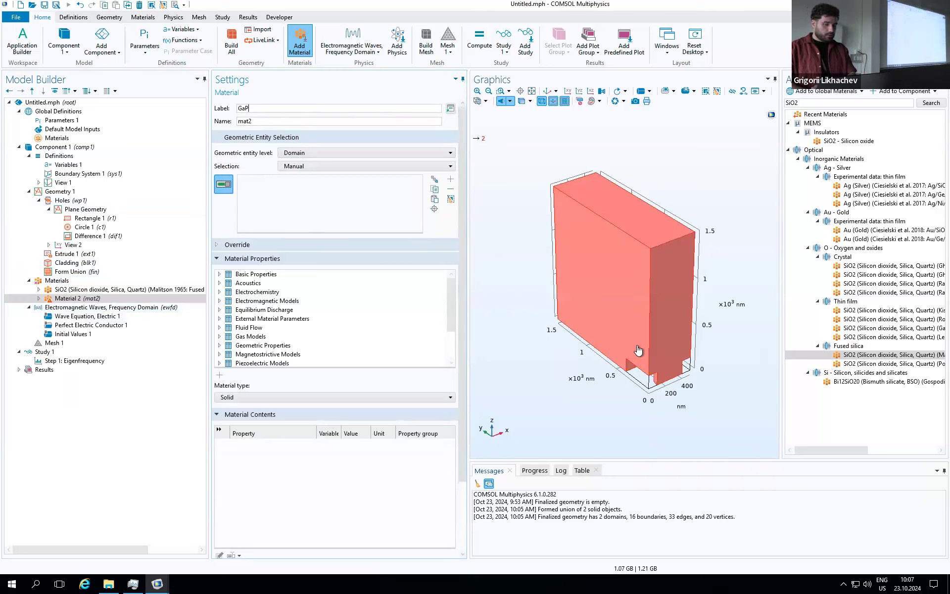
- Assign the GaP material to waveguide domain 1 and set the real part of its refractive index to n_GaP
{"action": "left_click", "coordinate": [641, 381]}
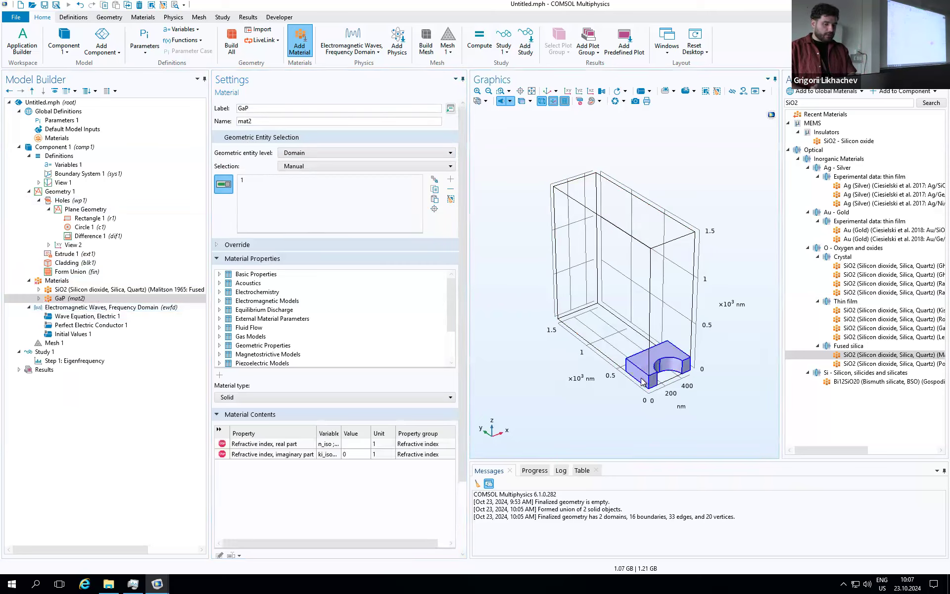
{"action": "left_click", "coordinate": [355, 444]}
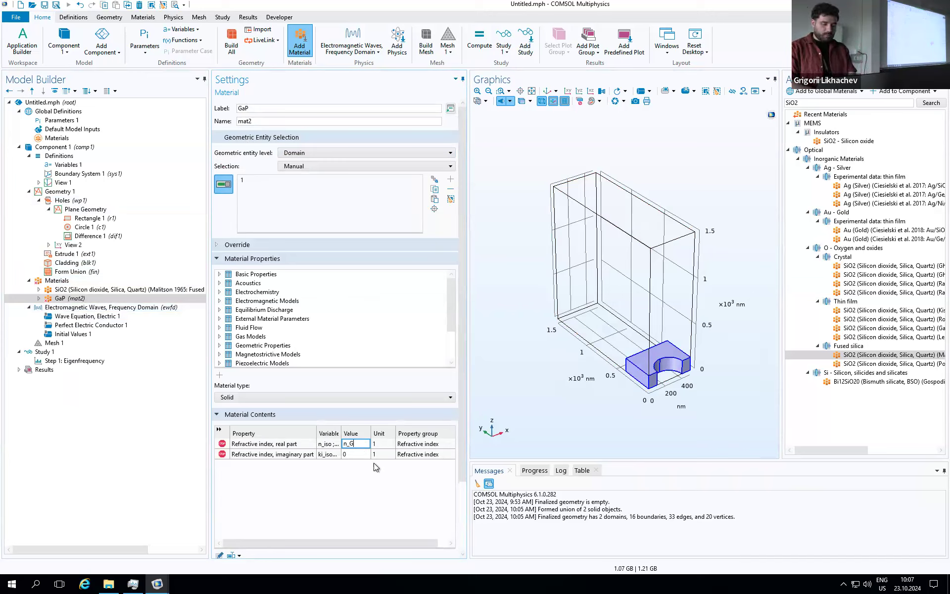
{"action": "key", "text": "Return"}
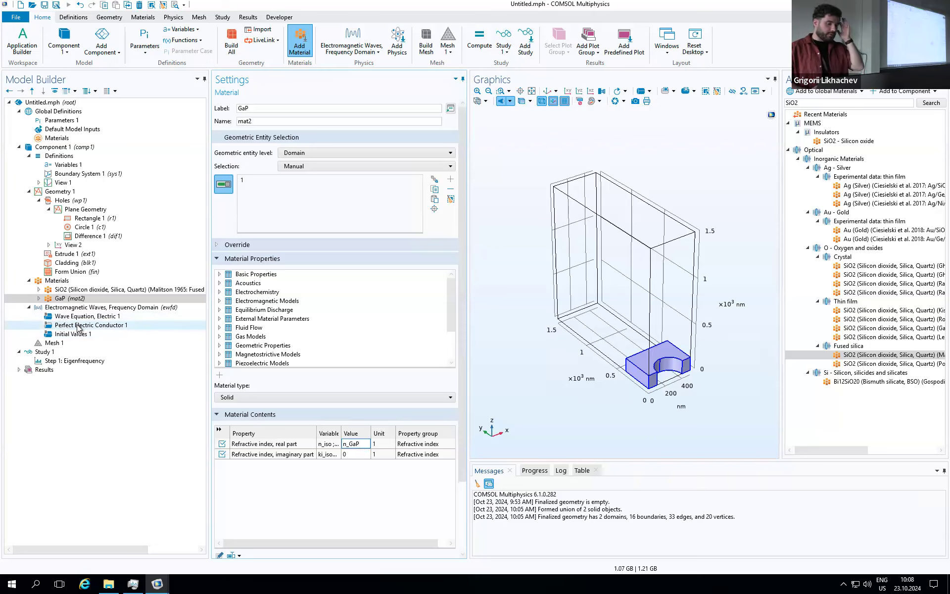
- Review the domains assigned to GaP and SiO2 and the boundaries covered by the Perfect Electric Conductor condition
{"action": "left_click", "coordinate": [77, 327]}
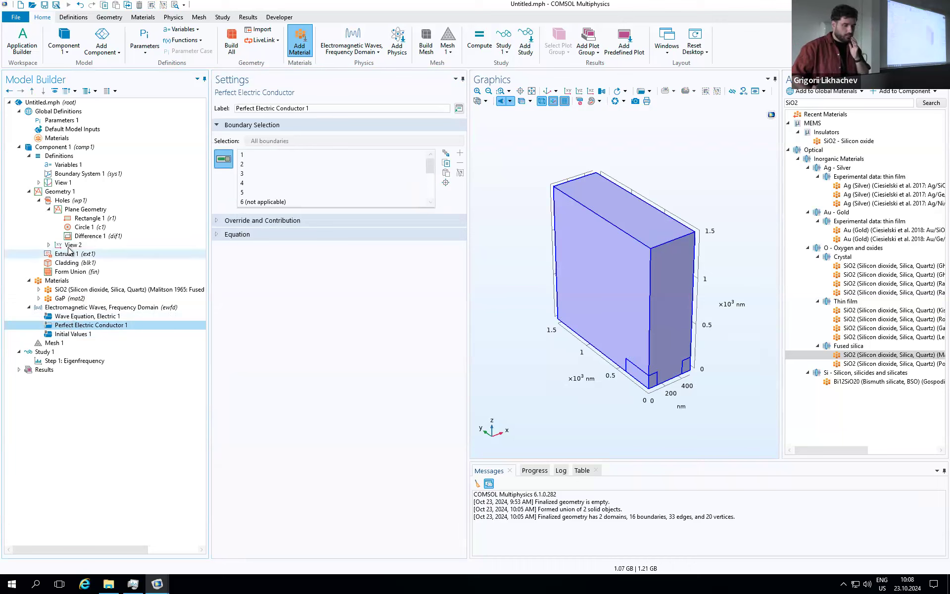
{"action": "left_click", "coordinate": [69, 298]}
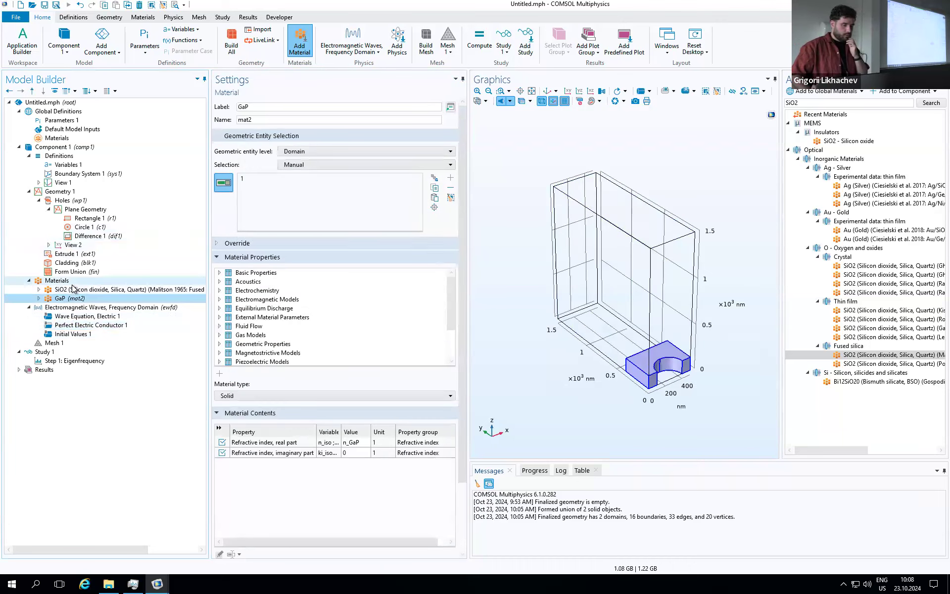
{"action": "left_click", "coordinate": [72, 289]}
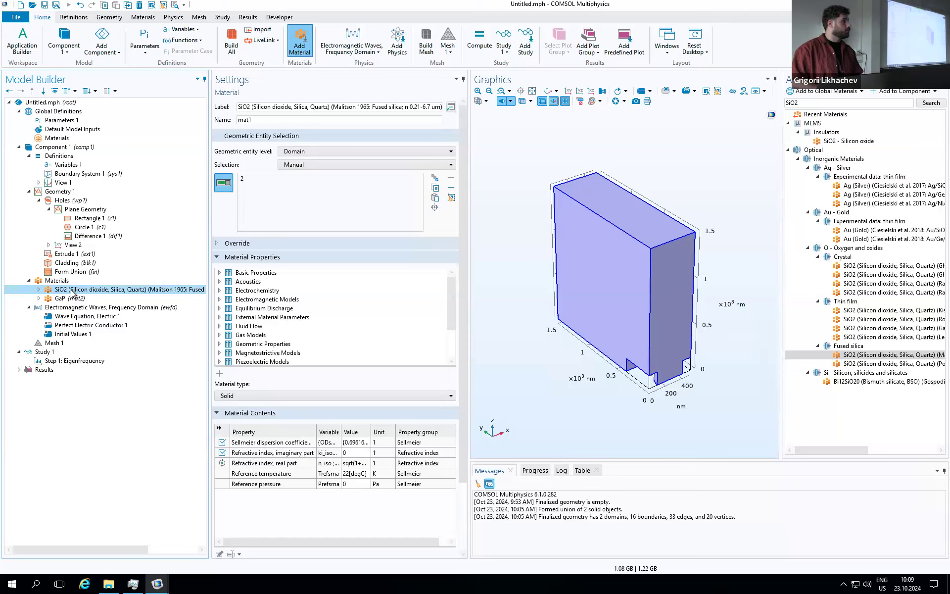
{"action": "left_click", "coordinate": [70, 326]}
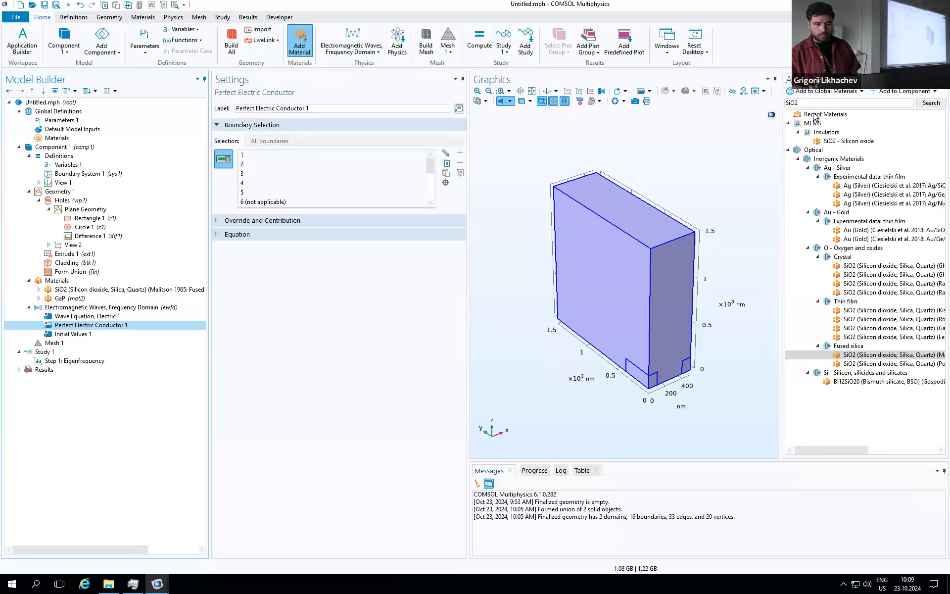
- Close the material library and display the geometry with transparency so the inner waveguide boundaries can be seen
{"action": "left_click", "coordinate": [944, 79]}
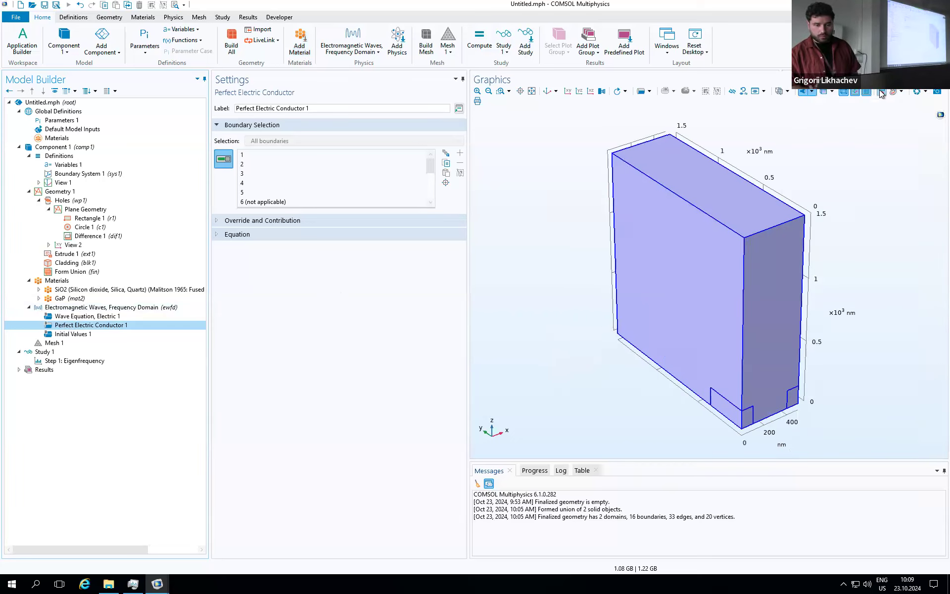
{"action": "left_click", "coordinate": [833, 93]}
{"action": "left_click", "coordinate": [833, 94]}
{"action": "left_click", "coordinate": [823, 93]}
{"action": "left_click", "coordinate": [822, 93]}
{"action": "left_click", "coordinate": [822, 93]}
{"action": "left_click", "coordinate": [823, 93]}
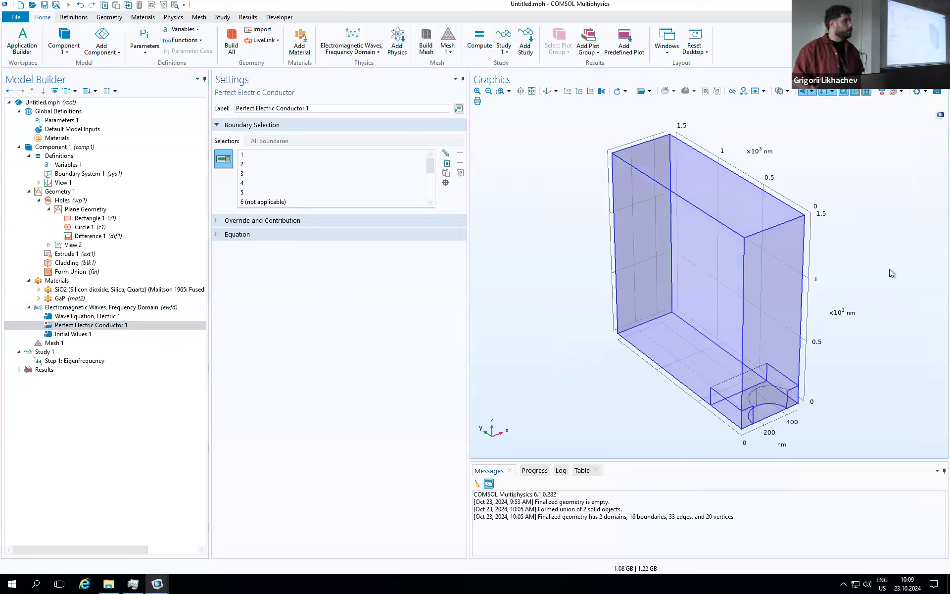
{"action": "left_click", "coordinate": [98, 309]}
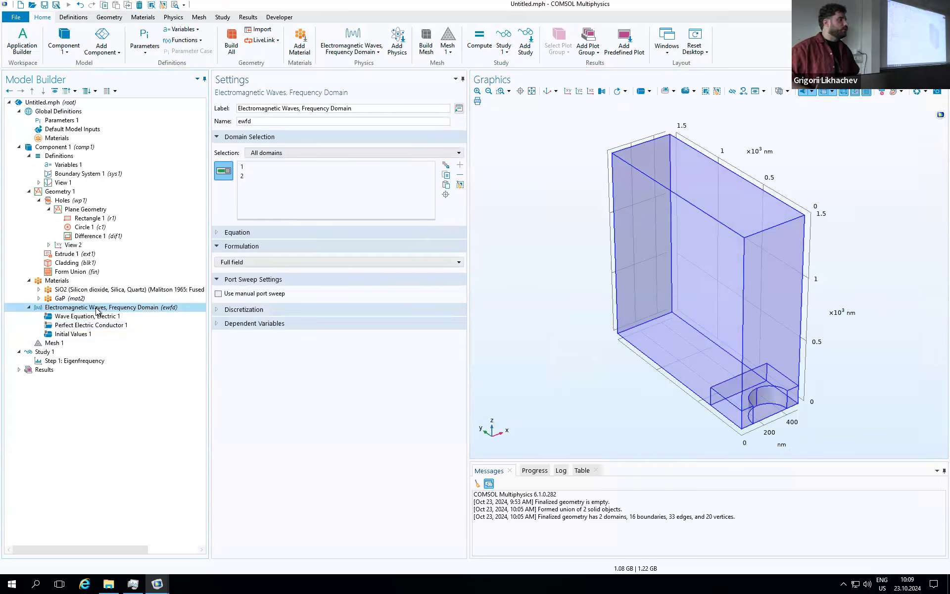
{"action": "right_click", "coordinate": [97, 309]}
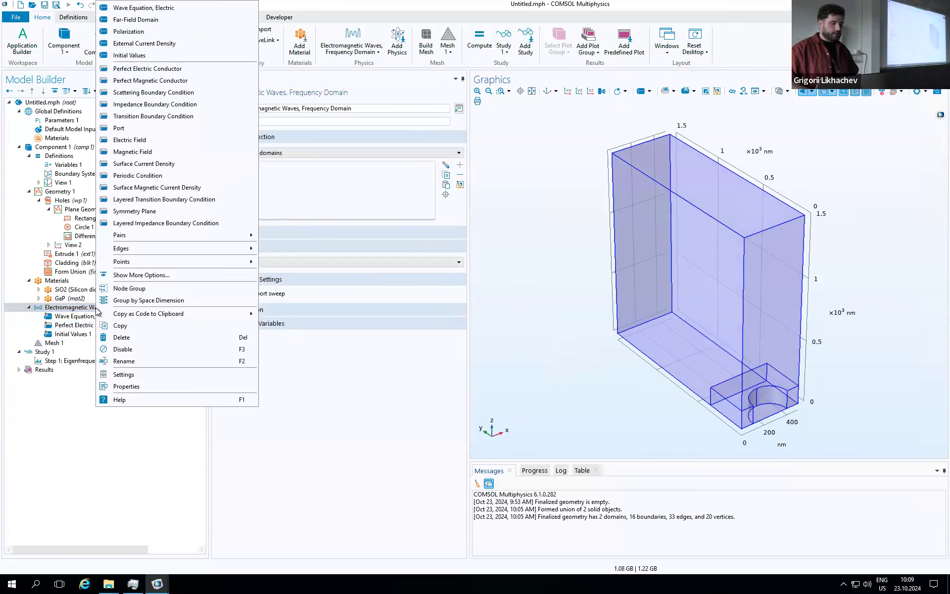
{"action": "left_click", "coordinate": [75, 334]}
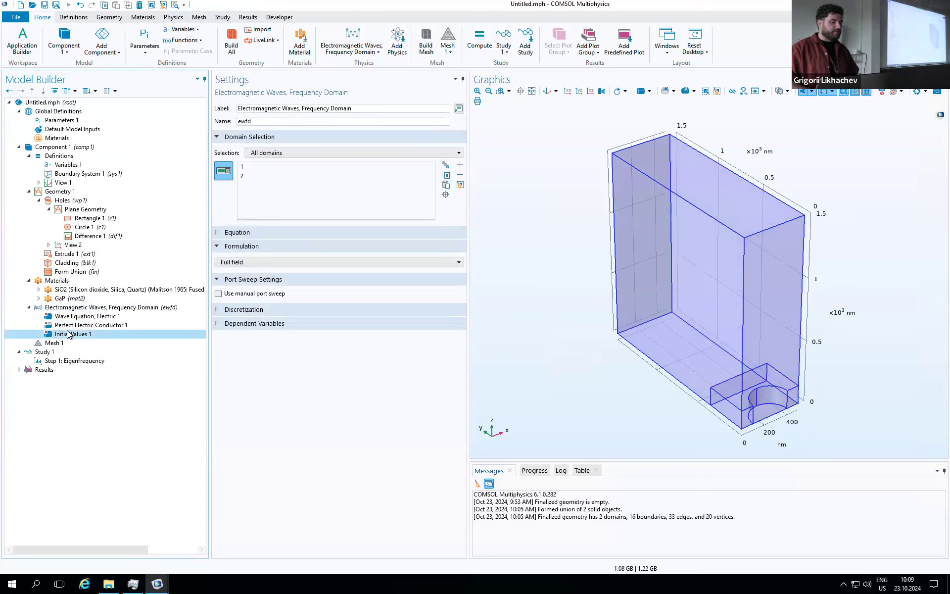
{"action": "left_click", "coordinate": [78, 325]}
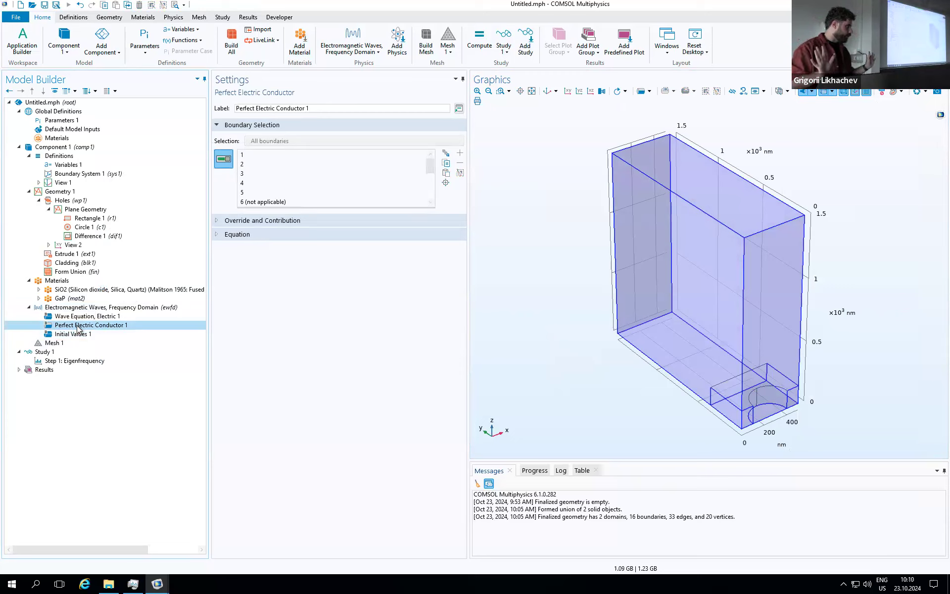
- Add a Perfect Magnetic Conductor condition to Electromagnetic Waves, Frequency Domain and assign it to bottom boundaries 3, 9 and 12
{"action": "right_click", "coordinate": [77, 308]}
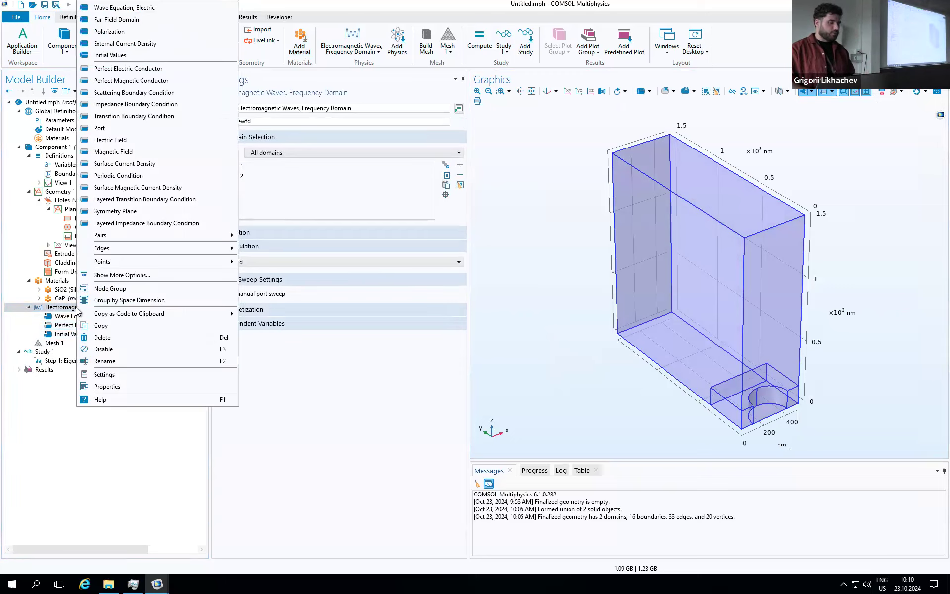
{"action": "left_click", "coordinate": [147, 81]}
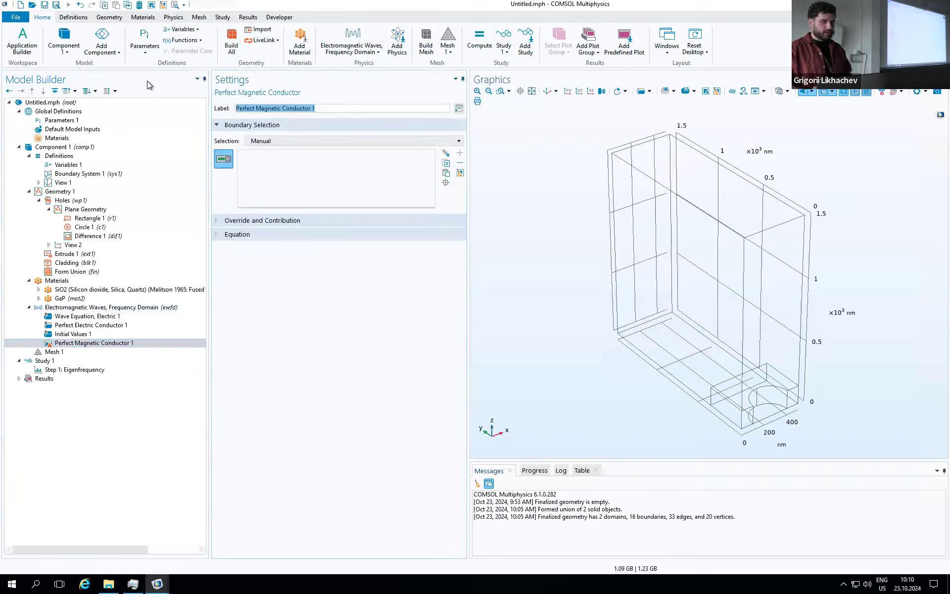
{"action": "left_click_drag", "start_coordinate": [645, 367], "coordinate": [683, 331]}
{"action": "left_click", "coordinate": [682, 325]}
{"action": "left_click", "coordinate": [765, 228]}
{"action": "left_click", "coordinate": [775, 224]}
{"action": "left_click_drag", "start_coordinate": [836, 194], "coordinate": [839, 298]}
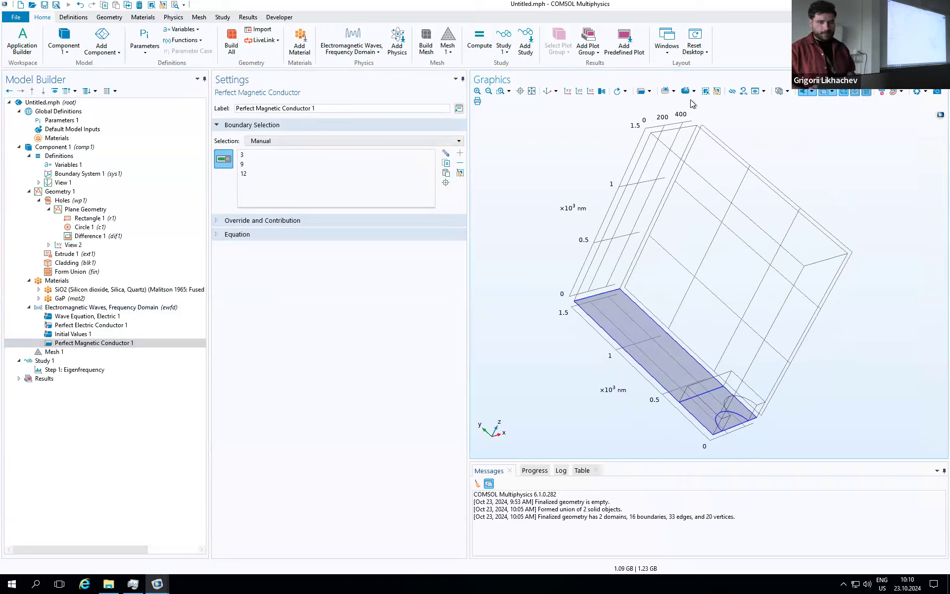
{"action": "left_click", "coordinate": [535, 91]}
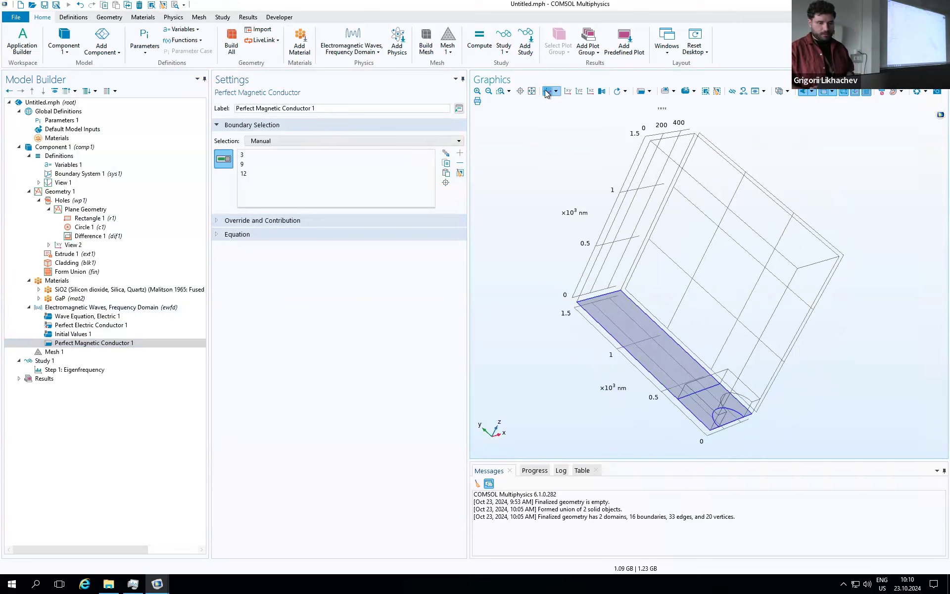
{"action": "left_click", "coordinate": [546, 91]}
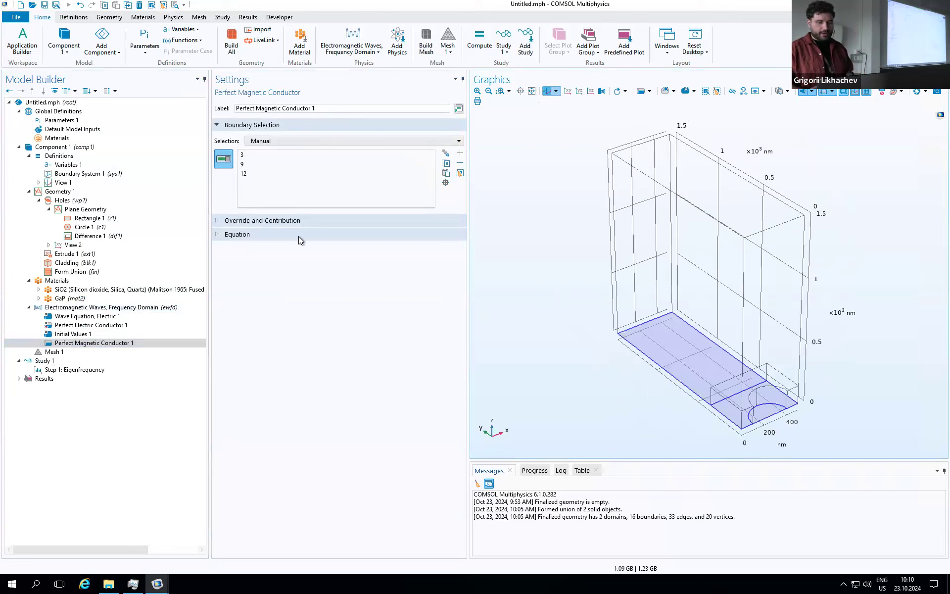
{"action": "left_click", "coordinate": [65, 344]}
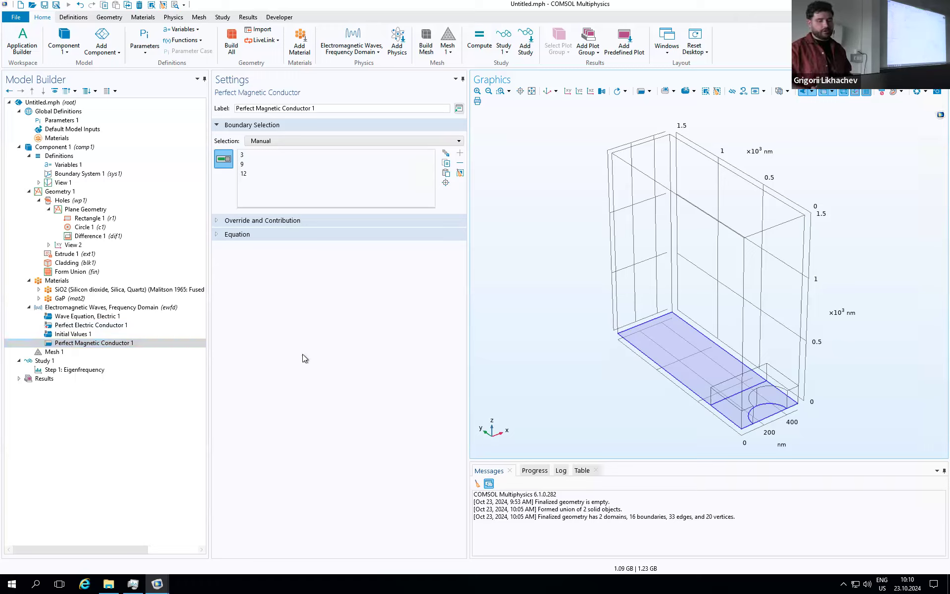
{"action": "left_click_drag", "start_coordinate": [668, 372], "coordinate": [764, 212]}
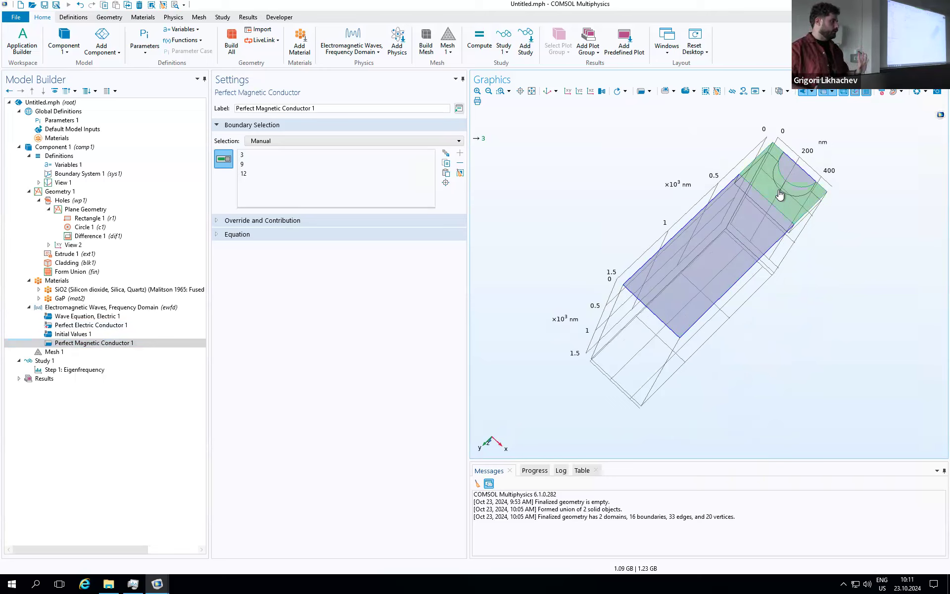
{"action": "left_click", "coordinate": [547, 91]}
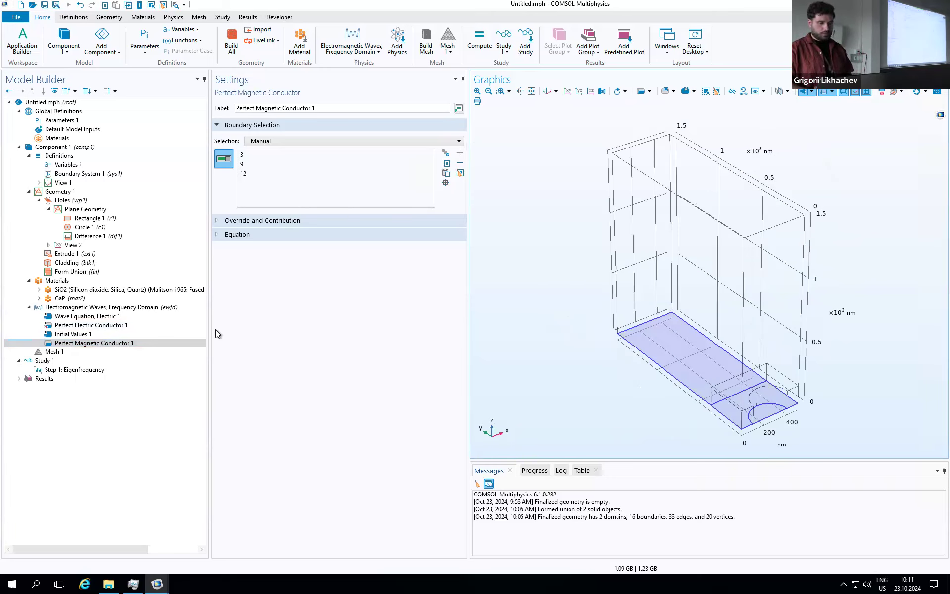
- Review which boundaries the Perfect Electric Conductor condition still covers
{"action": "left_click", "coordinate": [86, 310]}
{"action": "left_click", "coordinate": [89, 325]}
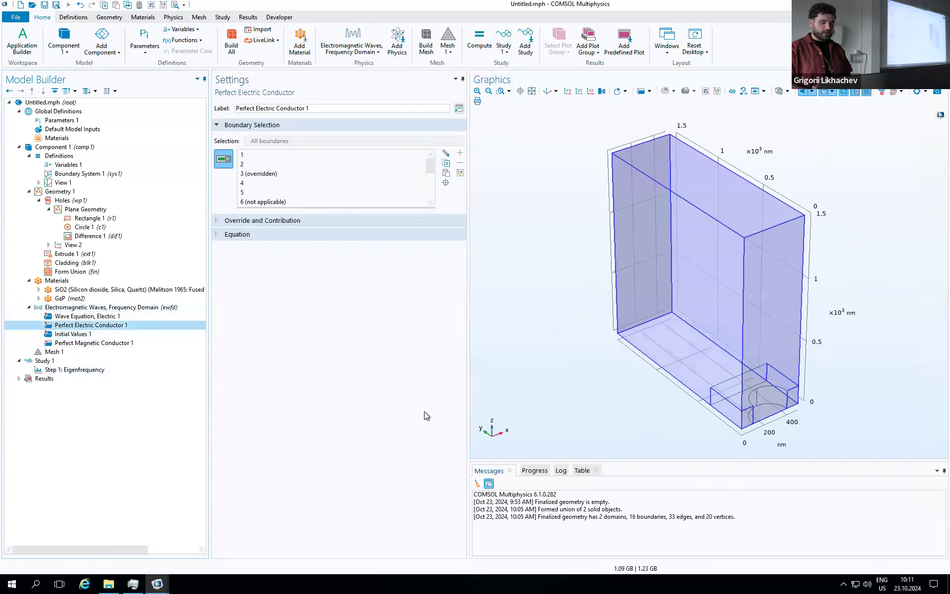
{"action": "left_click_drag", "start_coordinate": [559, 428], "coordinate": [560, 460]}
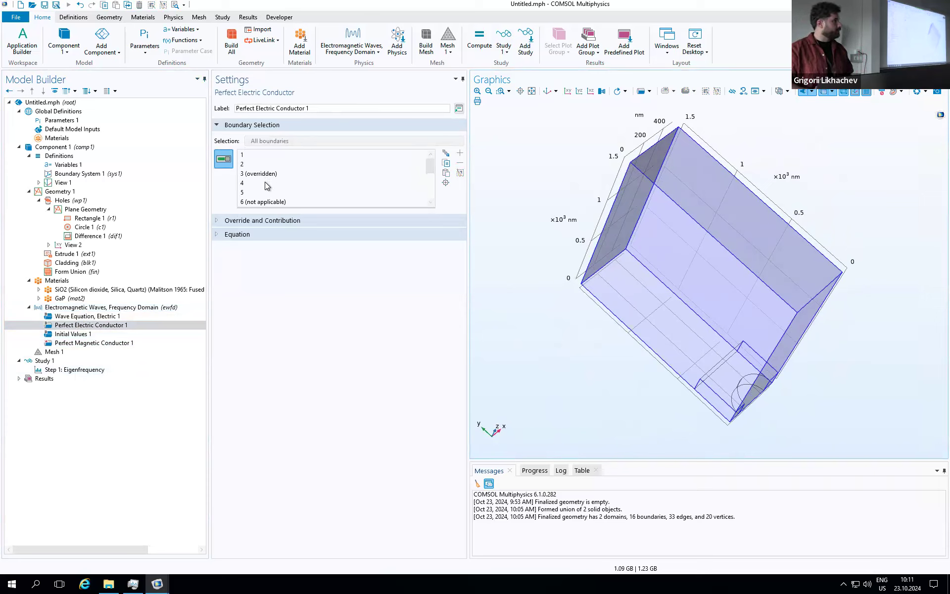
- Add a Periodic Condition to Electromagnetic Waves, Frequency Domain with Floquet periodicity and a user-defined k-vector x component of k_x
{"action": "left_click", "coordinate": [77, 310]}
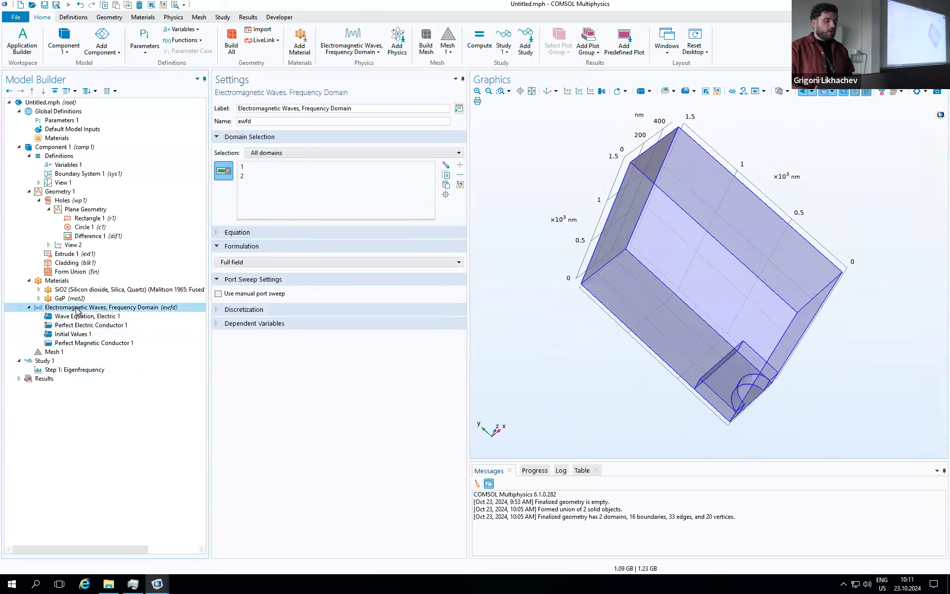
{"action": "right_click", "coordinate": [77, 310]}
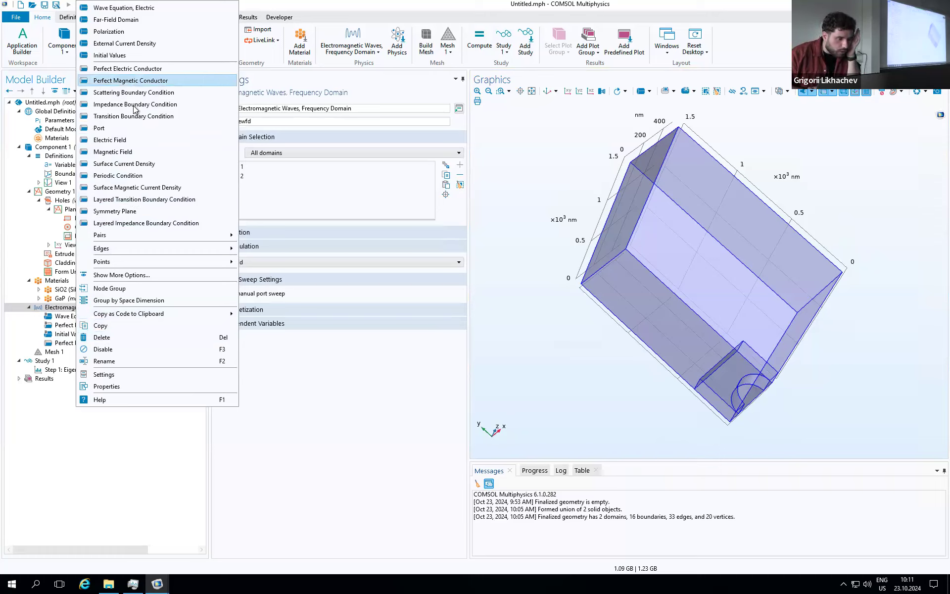
{"action": "left_click", "coordinate": [130, 176]}
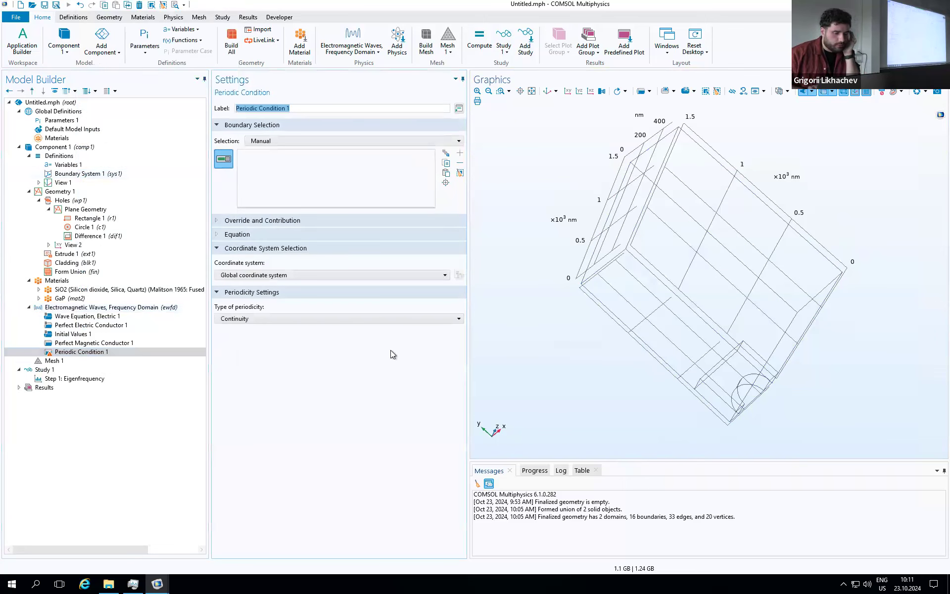
{"action": "left_click", "coordinate": [258, 319]}
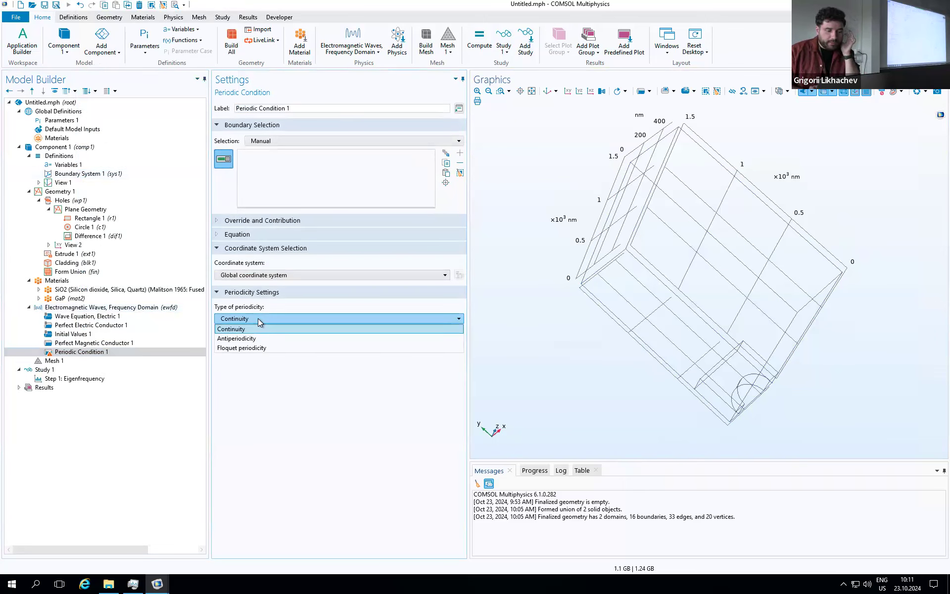
{"action": "left_click", "coordinate": [256, 348]}
{"action": "left_click", "coordinate": [254, 355]}
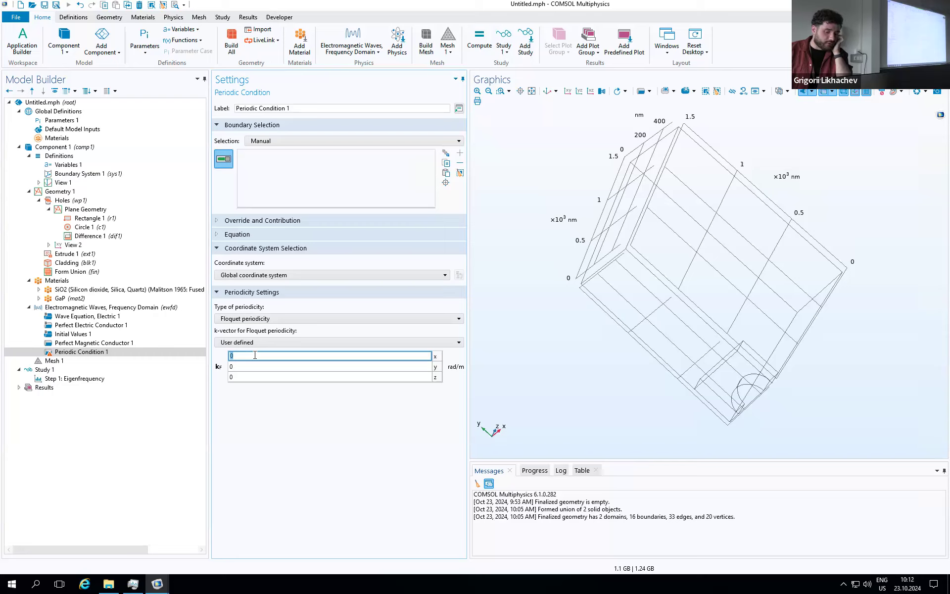
{"action": "type", "text": "k_x"}
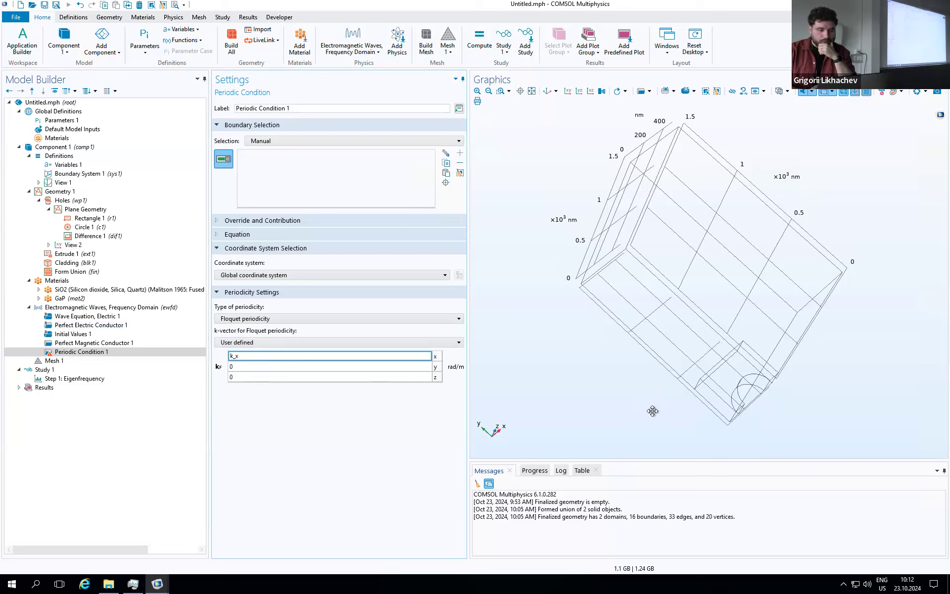
- Assign the periodic condition to the opposing side boundaries 1, 4, 15 and 16, and restore the default 3D view
{"action": "left_click_drag", "start_coordinate": [653, 411], "coordinate": [643, 399]}
{"action": "left_click", "coordinate": [671, 323]}
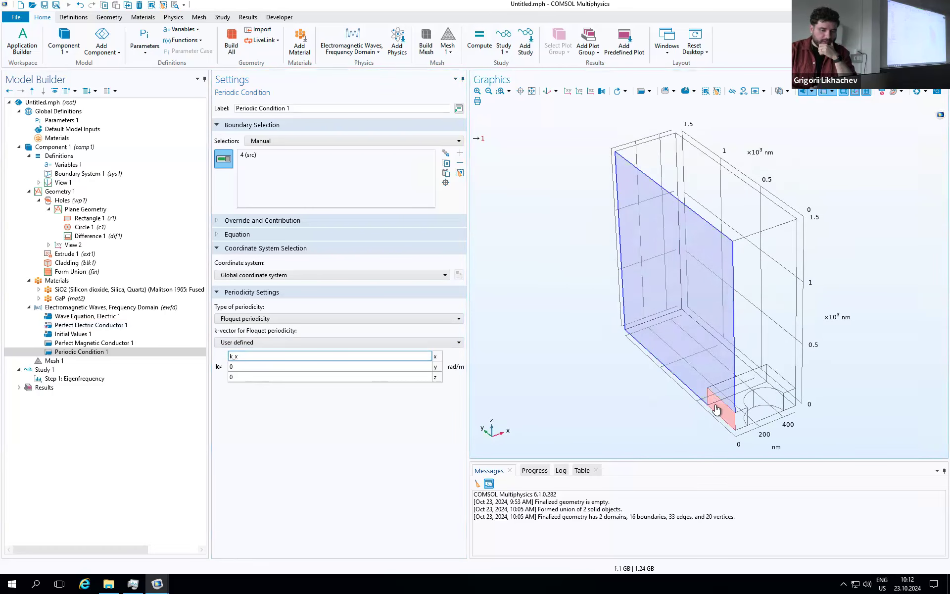
{"action": "left_click_drag", "start_coordinate": [657, 432], "coordinate": [784, 322]}
{"action": "left_click", "coordinate": [784, 320]}
{"action": "left_click", "coordinate": [731, 394]}
{"action": "left_click_drag", "start_coordinate": [673, 420], "coordinate": [721, 427]}
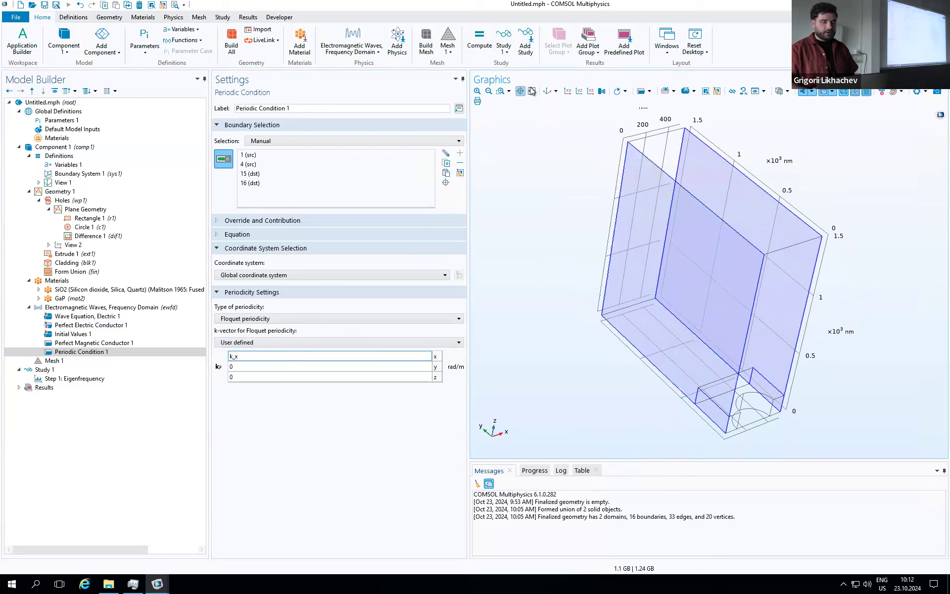
{"action": "left_click", "coordinate": [548, 94]}
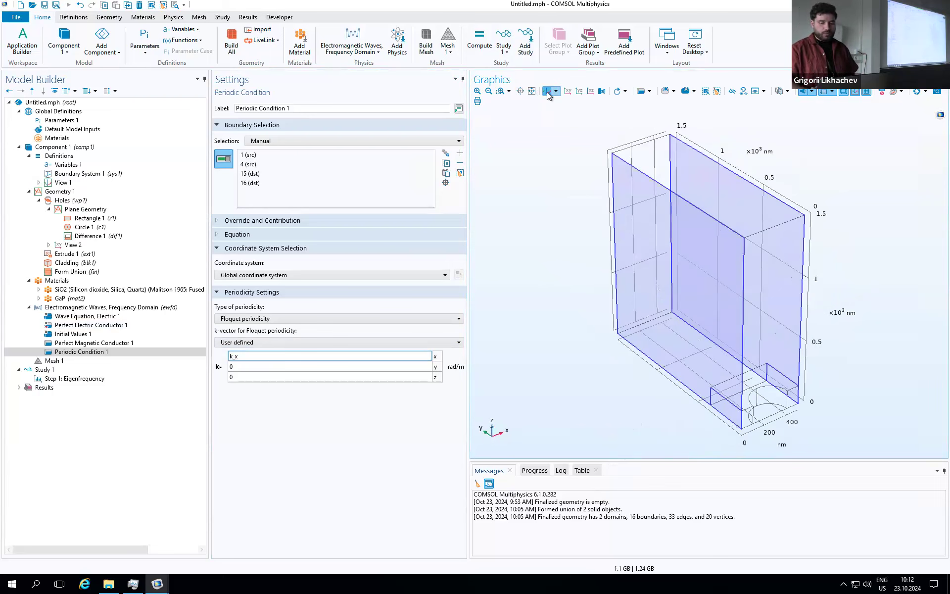
- Add a Free Triangular boundary mesh to Mesh 1 and apply it to side boundaries 1 and 4
{"action": "left_click", "coordinate": [54, 361]}
{"action": "right_click", "coordinate": [53, 362]}
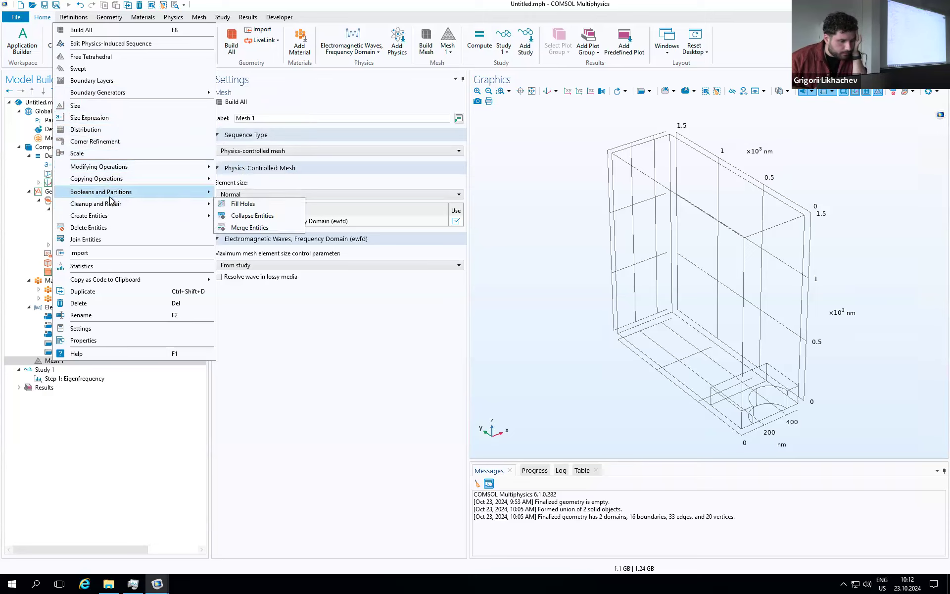
{"action": "mouse_move", "coordinate": [110, 197]}
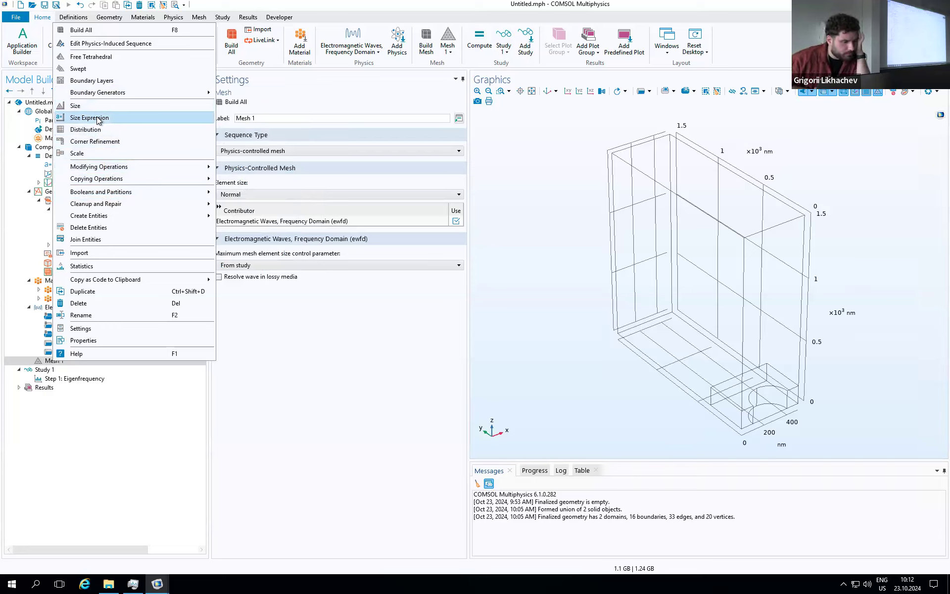
{"action": "mouse_move", "coordinate": [99, 93]}
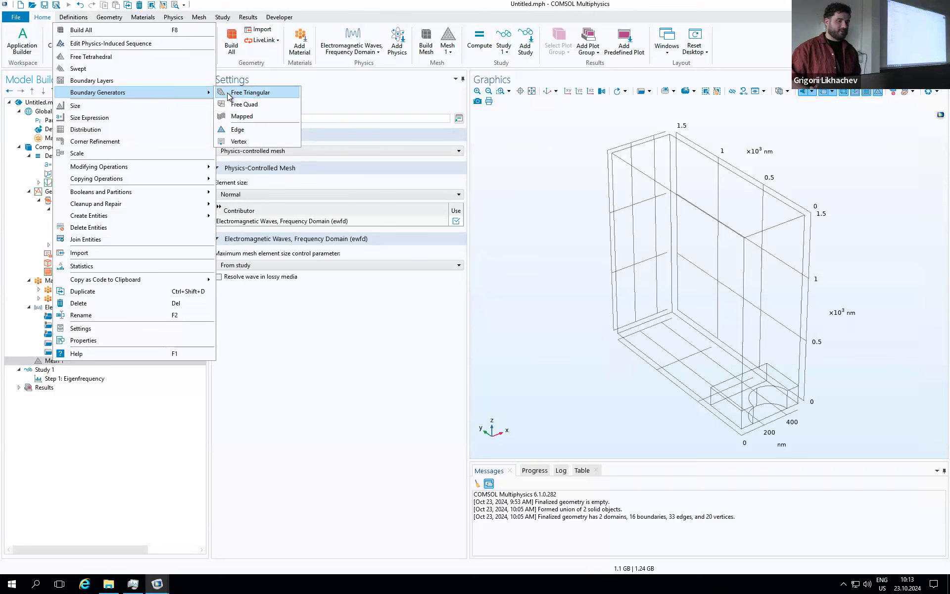
{"action": "left_click", "coordinate": [250, 93]}
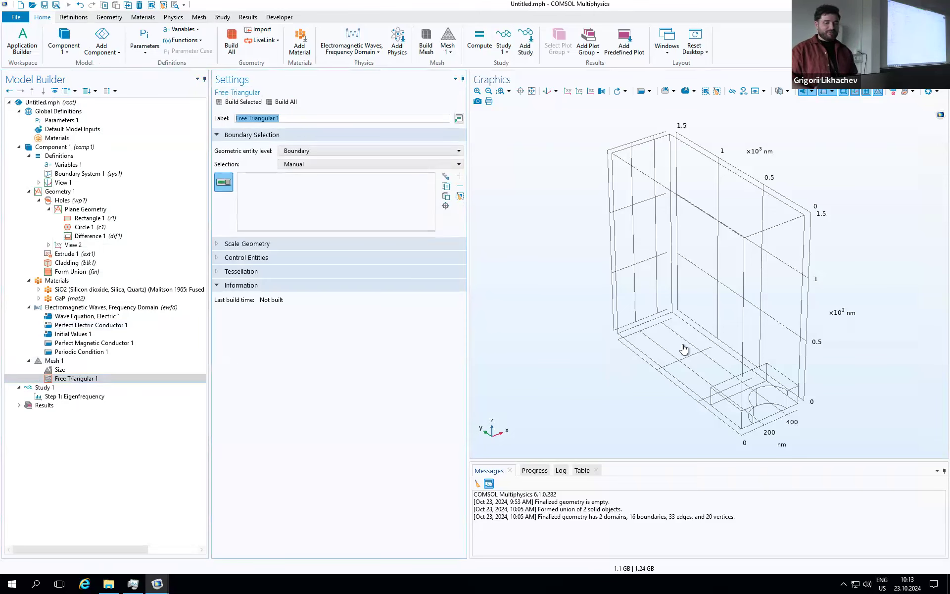
{"action": "left_click", "coordinate": [694, 315]}
{"action": "left_click", "coordinate": [727, 410]}
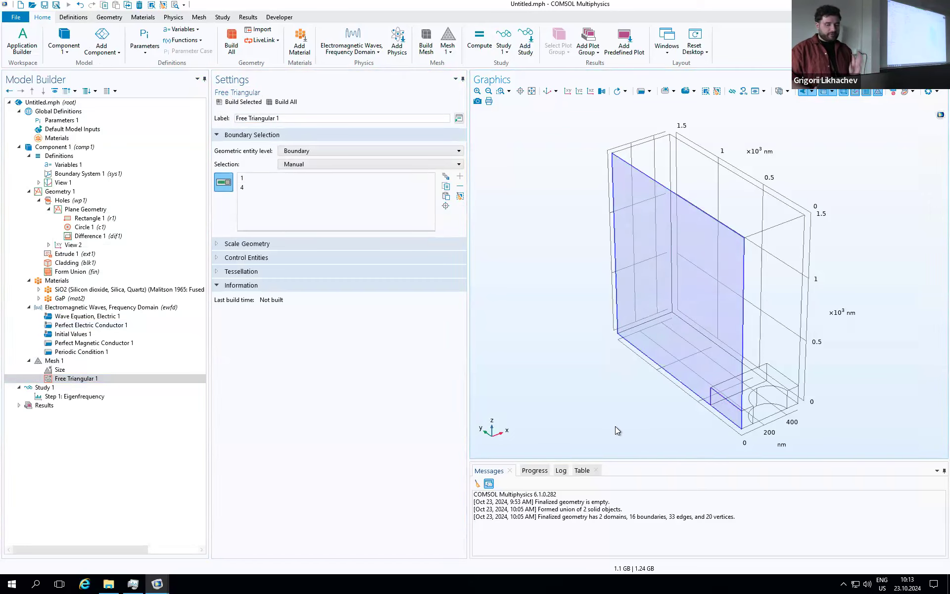
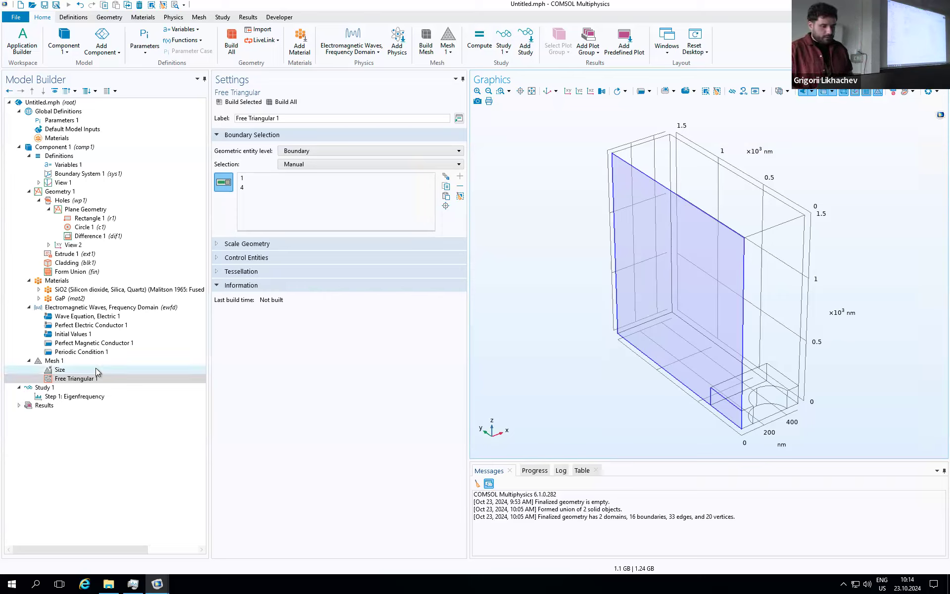
- Add a Size node to the Free Triangular mesh with a custom maximum element size of 70 nm
{"action": "left_click", "coordinate": [77, 380]}
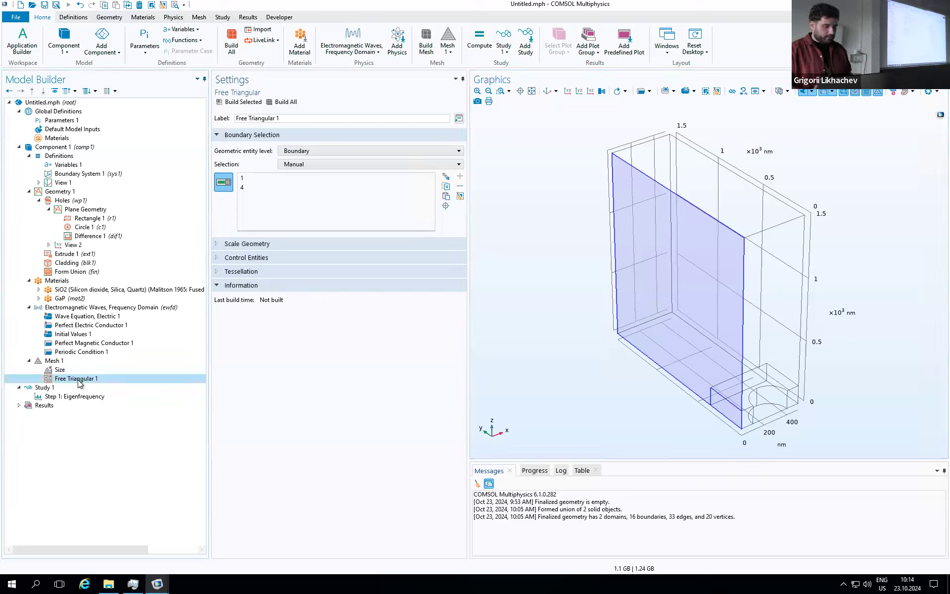
{"action": "right_click", "coordinate": [78, 379]}
{"action": "left_click", "coordinate": [99, 399]}
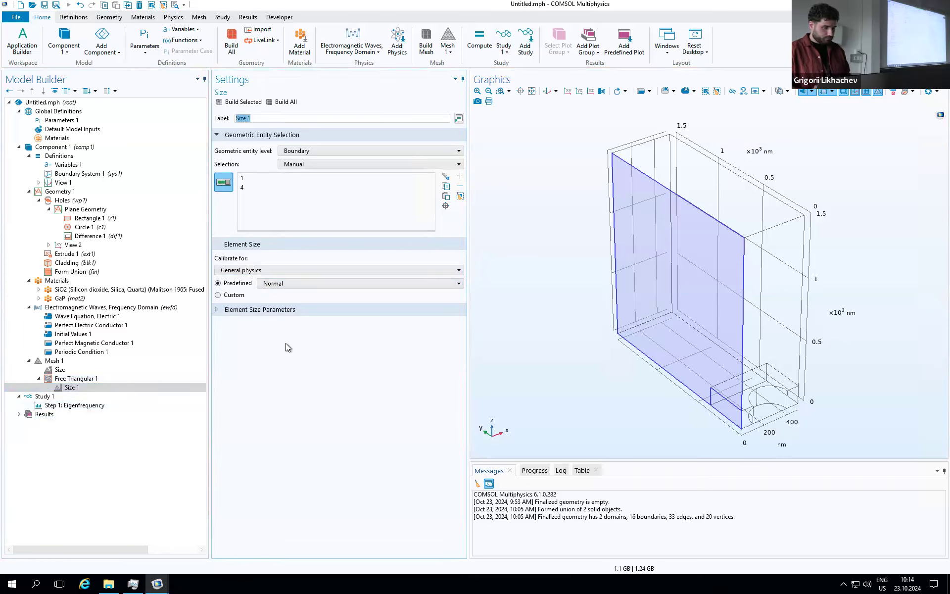
{"action": "left_click", "coordinate": [229, 310]}
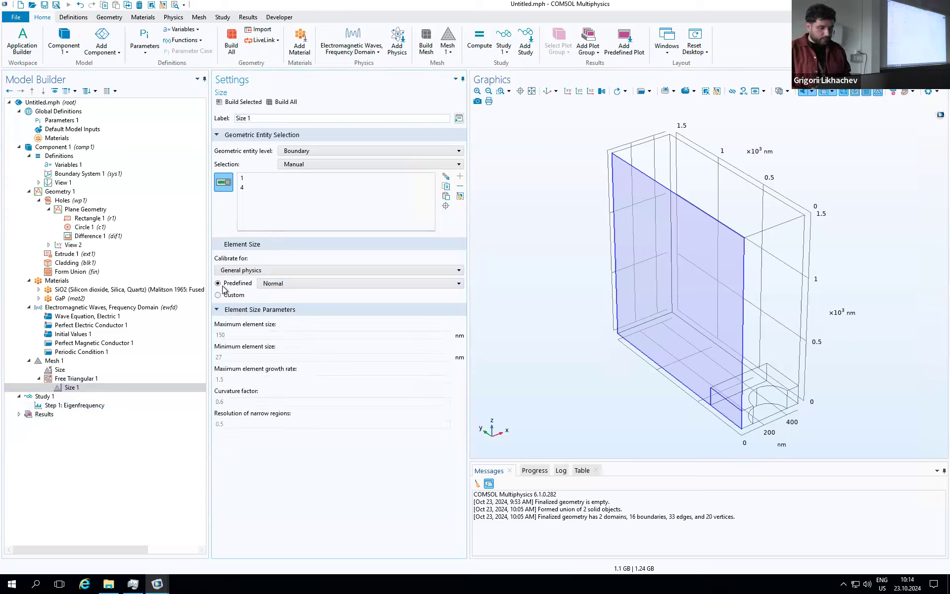
{"action": "left_click", "coordinate": [218, 295]}
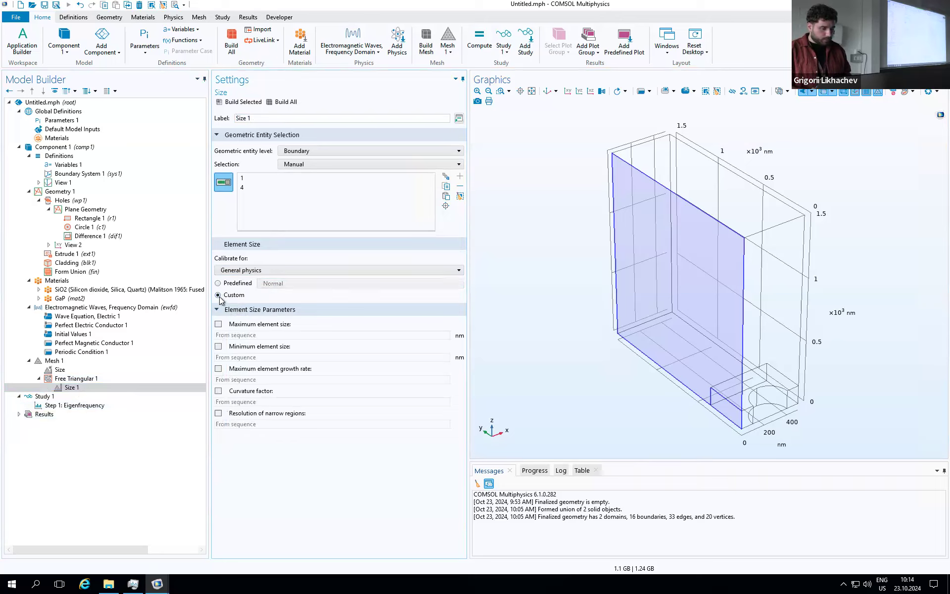
{"action": "left_click", "coordinate": [219, 324]}
{"action": "left_click", "coordinate": [260, 334]}
{"action": "double_click", "coordinate": [259, 335]}
{"action": "type", "text": "70"}
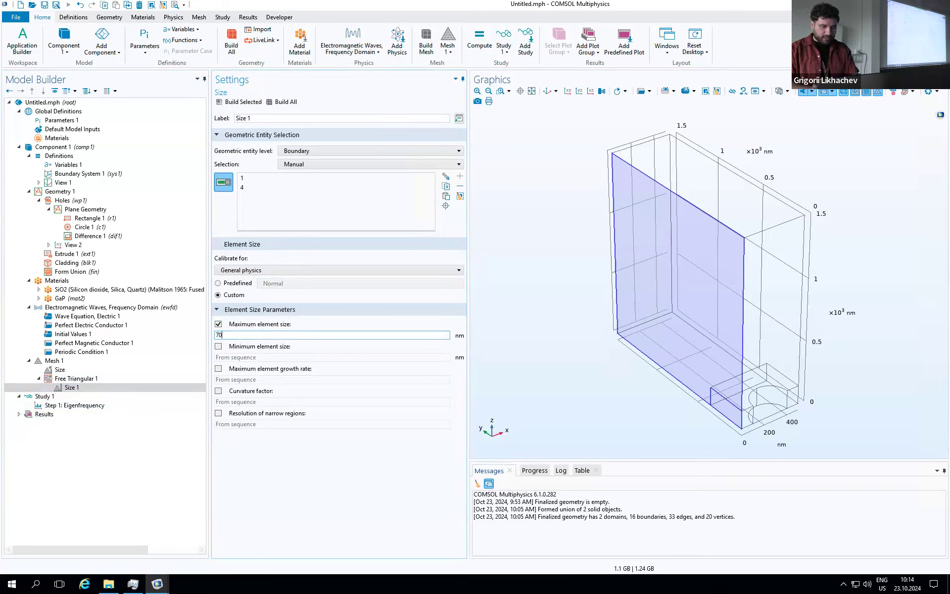
- Set the maximum element growth rate to 1.2 and build the triangular mesh on the source faces
{"action": "left_click", "coordinate": [219, 369]}
{"action": "left_click", "coordinate": [234, 379]}
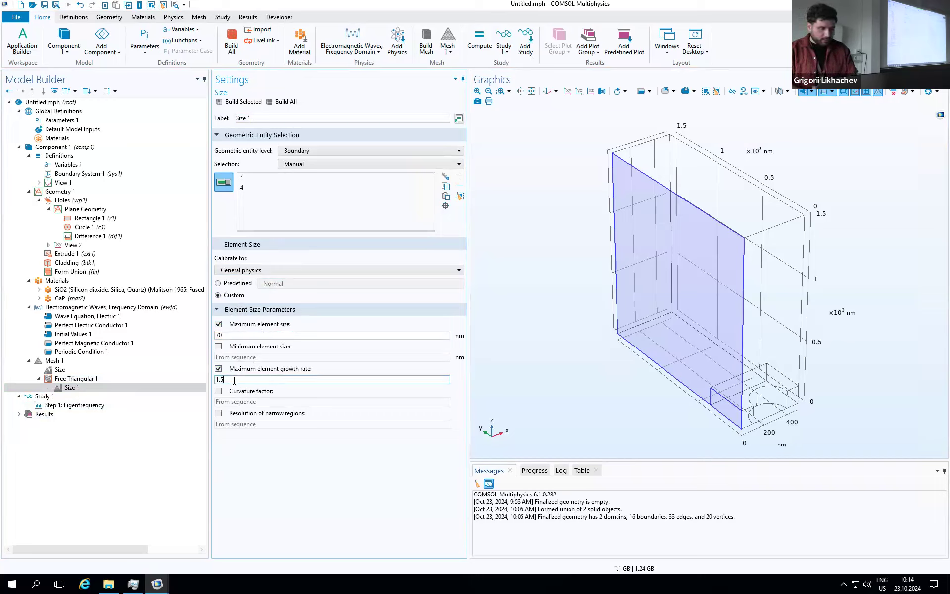
{"action": "key", "text": "BackSpace"}
{"action": "type", "text": "2"}
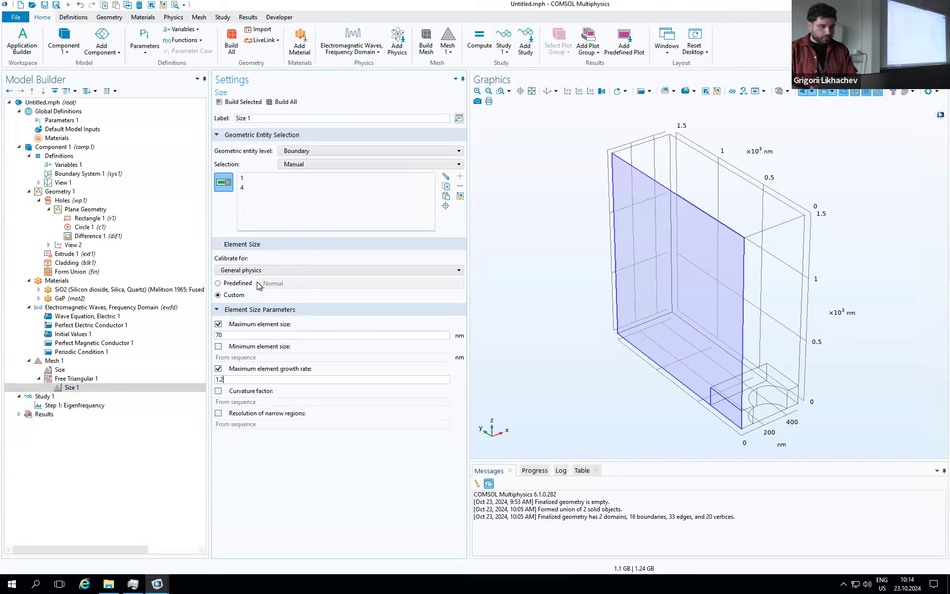
{"action": "left_click", "coordinate": [244, 102]}
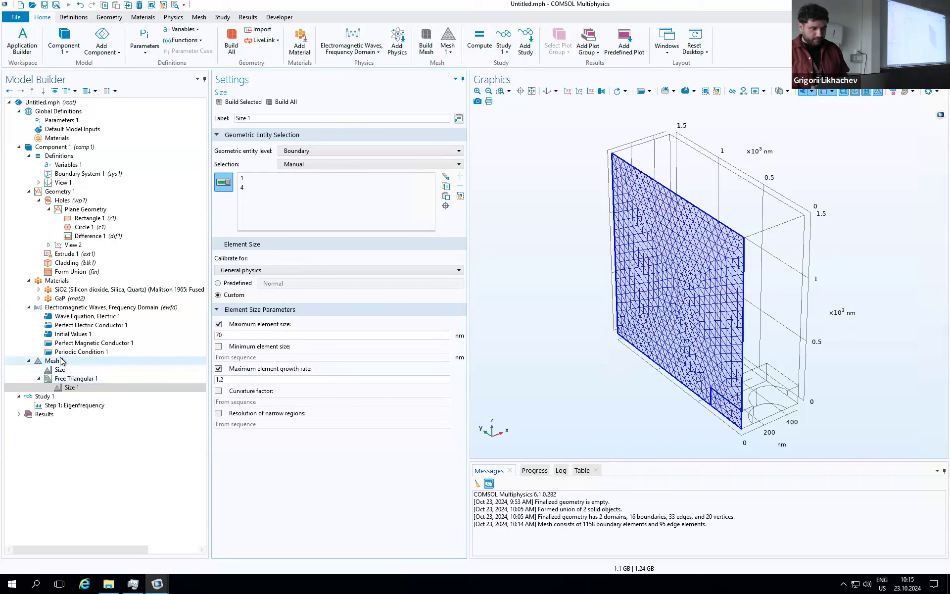
- Add a Copy Face operation to Mesh 1 with boundaries 1 and 4 as the source
{"action": "right_click", "coordinate": [62, 360]}
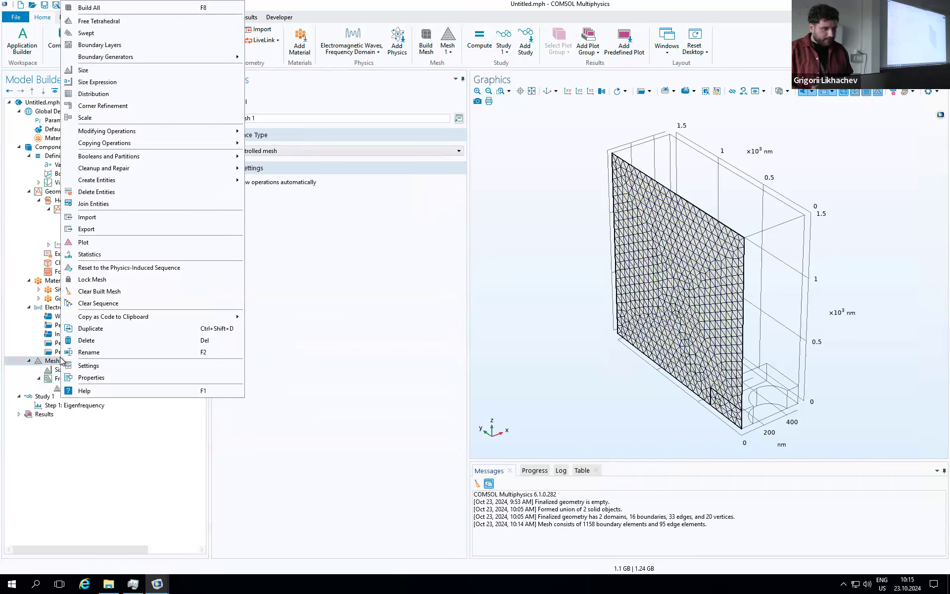
{"action": "mouse_move", "coordinate": [133, 148]}
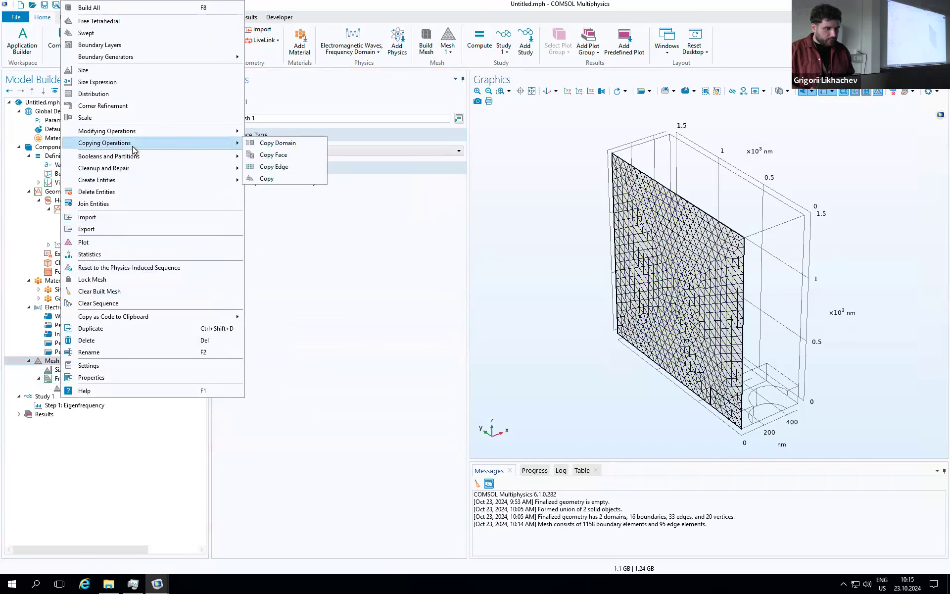
{"action": "left_click", "coordinate": [261, 155]}
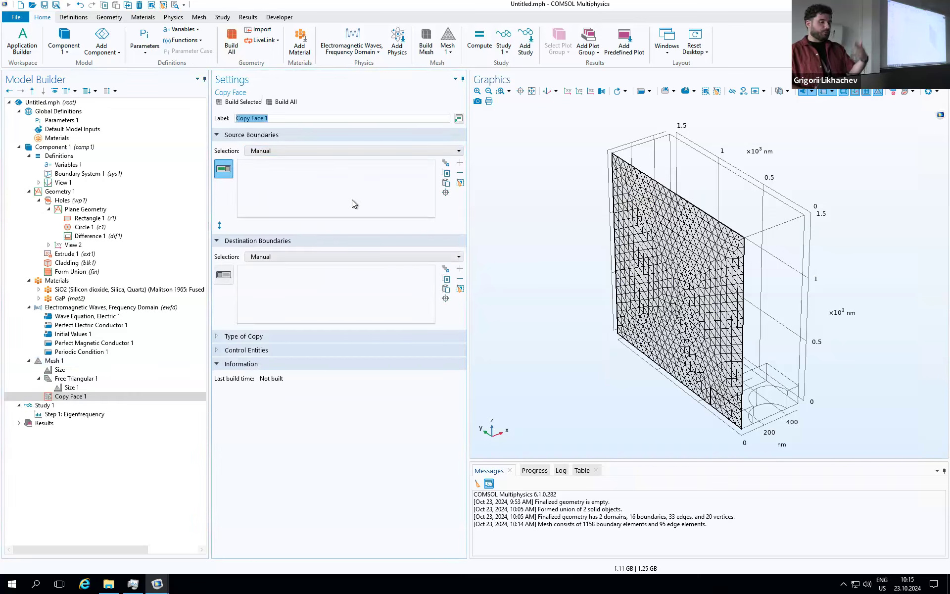
{"action": "left_click", "coordinate": [727, 388]}
{"action": "left_click", "coordinate": [733, 413]}
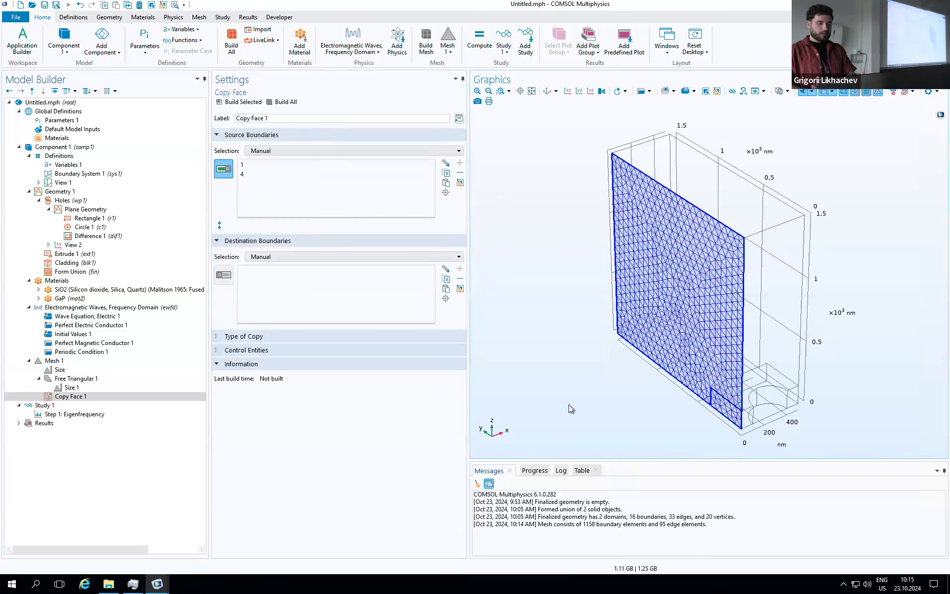
- Set the opposite boundaries 15 and 16 as the Copy Face destination and build the copied mesh
{"action": "left_click", "coordinate": [224, 276]}
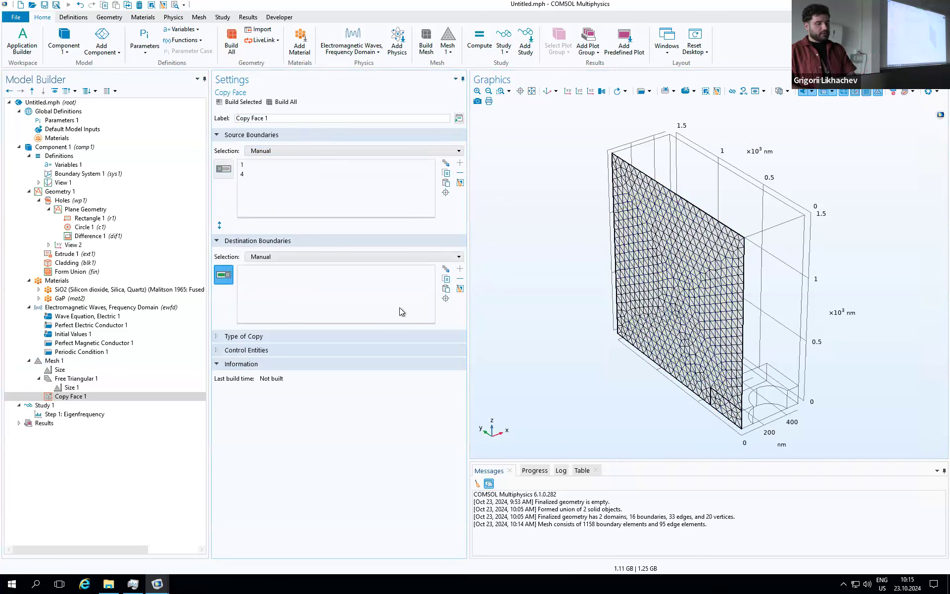
{"action": "mouse_move", "coordinate": [530, 398]}
{"action": "left_mouse_down"}
{"action": "mouse_move", "coordinate": [503, 392]}
{"action": "mouse_move", "coordinate": [515, 395]}
{"action": "left_mouse_up"}
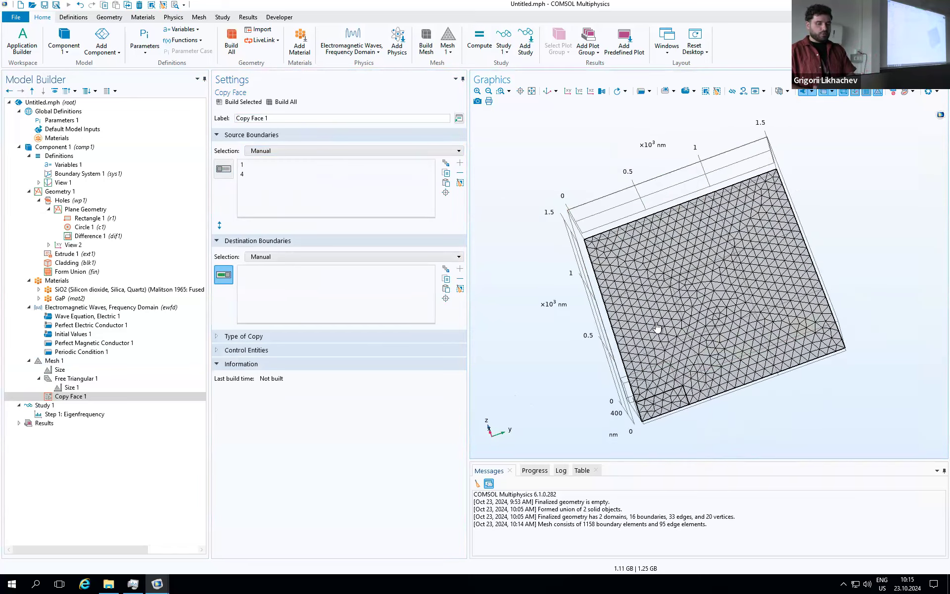
{"action": "left_click", "coordinate": [653, 367]}
{"action": "left_click", "coordinate": [654, 376]}
{"action": "left_click_drag", "start_coordinate": [653, 377], "coordinate": [687, 386]}
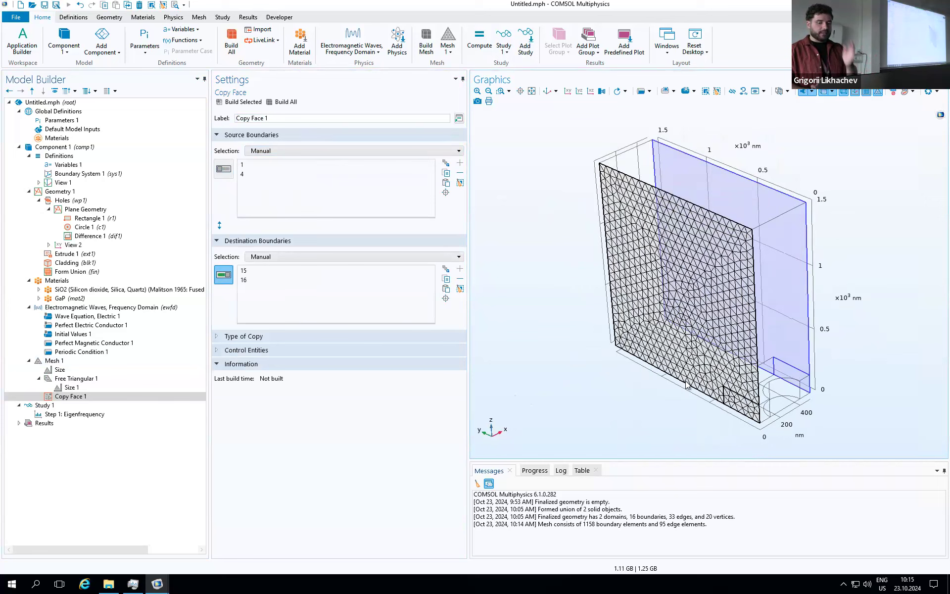
{"action": "left_click", "coordinate": [241, 106]}
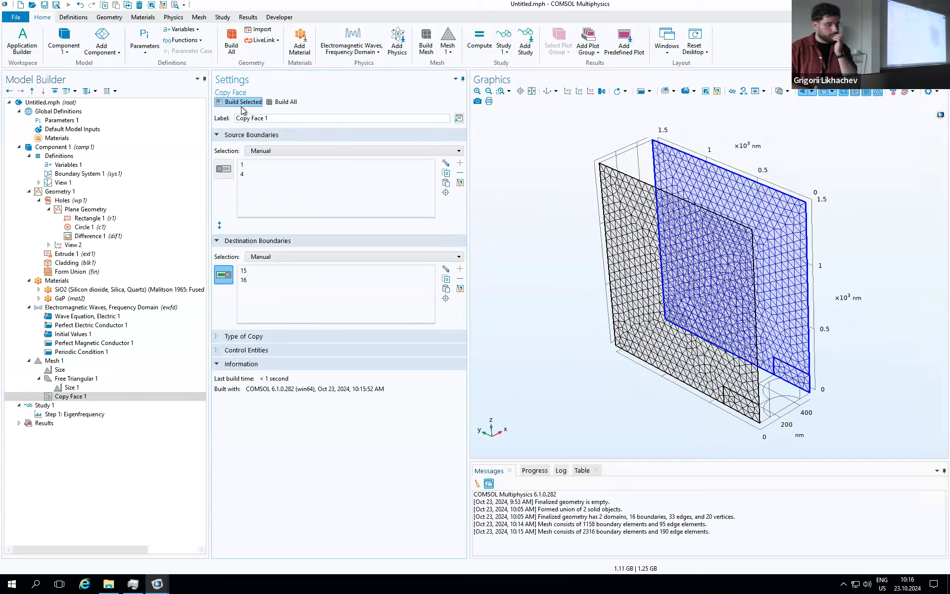
- Add a Free Tetrahedral operation to Mesh 1 and give it two Size nodes
{"action": "left_click", "coordinate": [70, 387]}
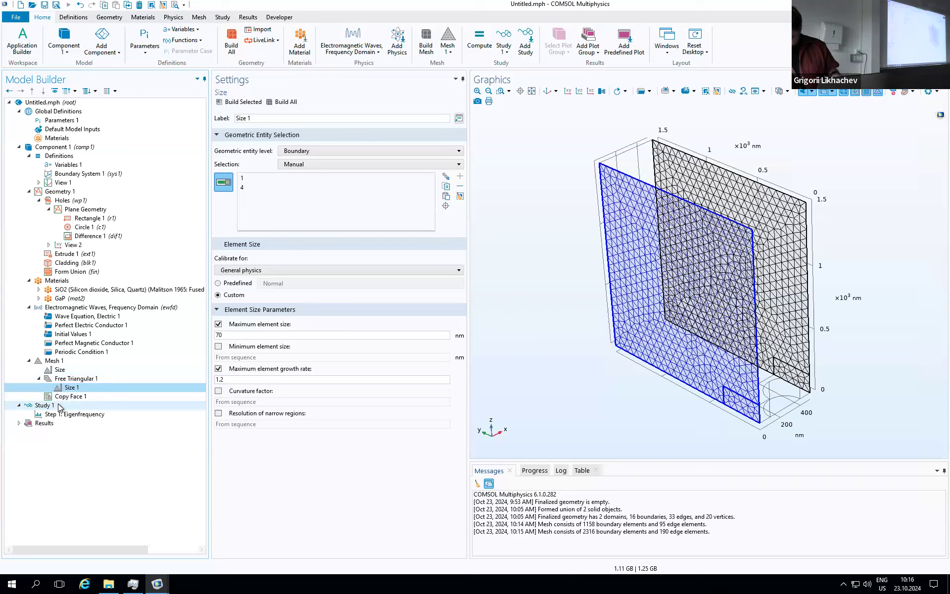
{"action": "right_click", "coordinate": [52, 364]}
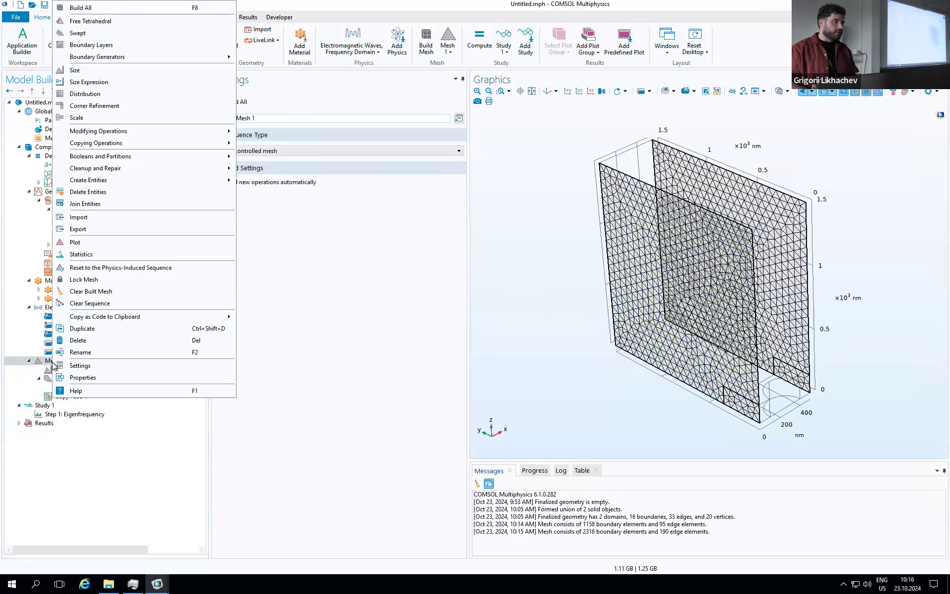
{"action": "left_click", "coordinate": [99, 22]}
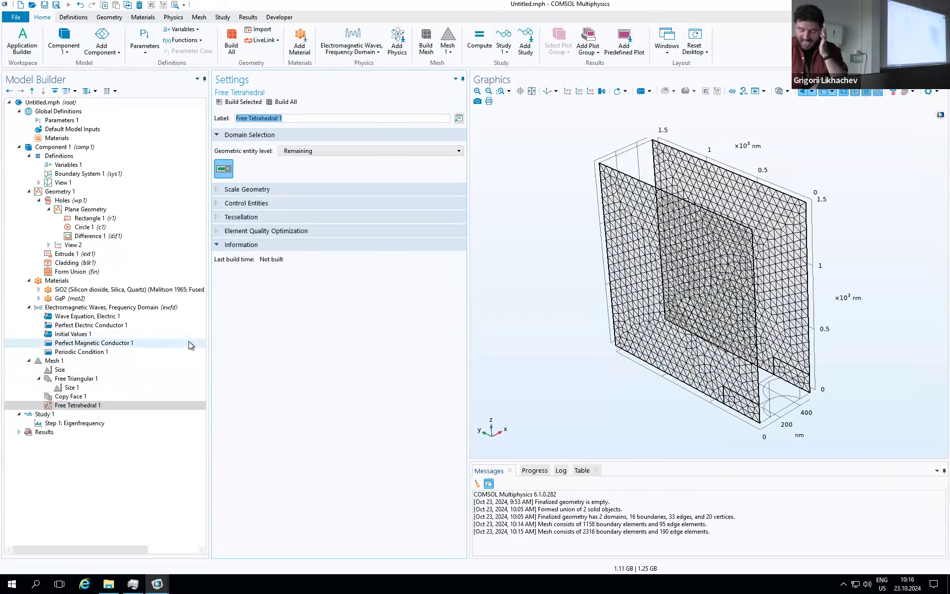
{"action": "right_click", "coordinate": [81, 405]}
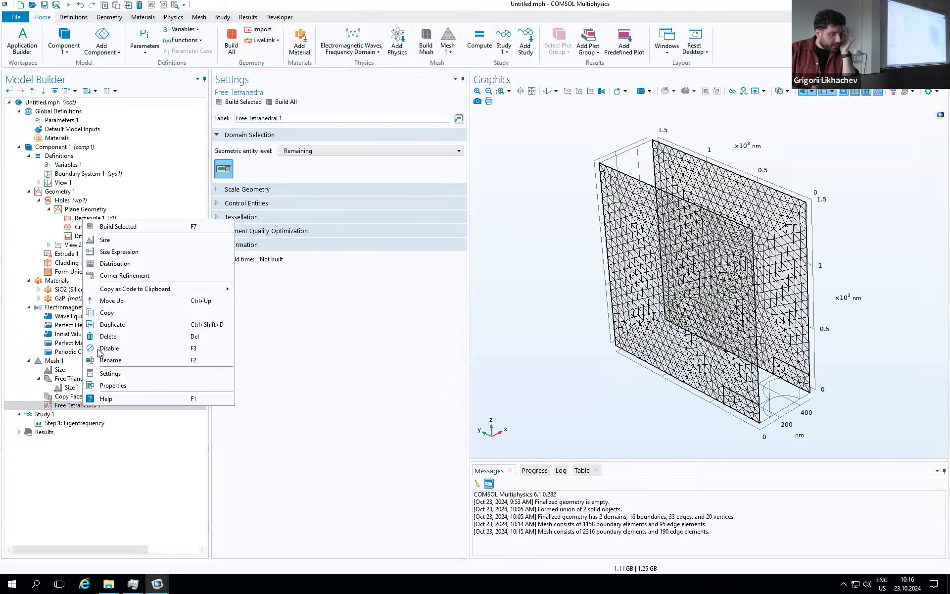
{"action": "left_click", "coordinate": [112, 242]}
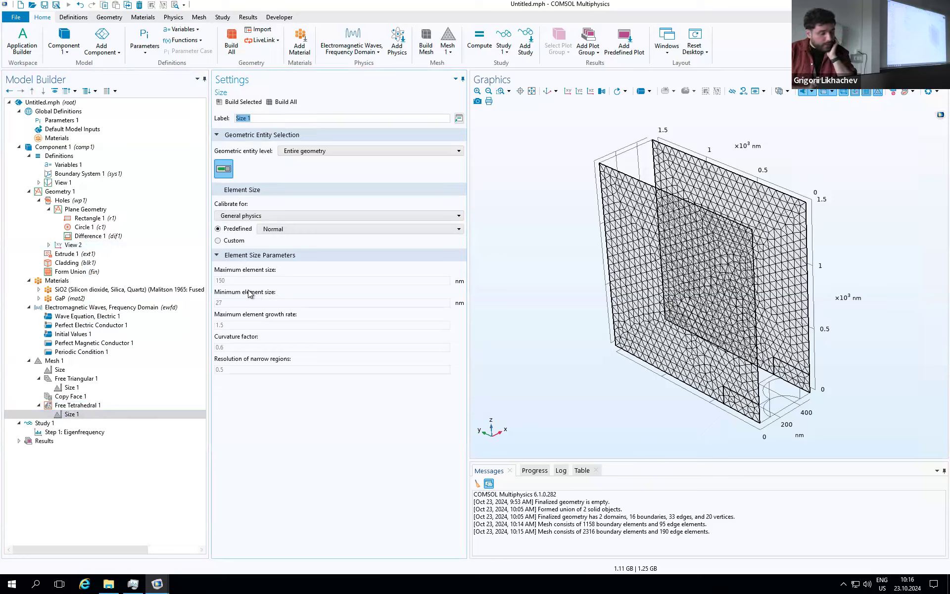
{"action": "right_click", "coordinate": [82, 405]}
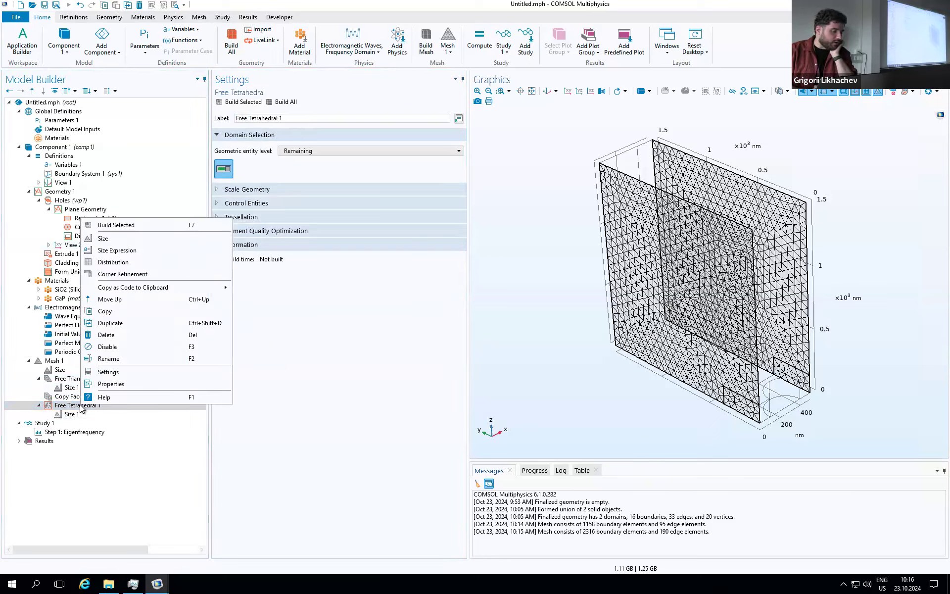
{"action": "left_click", "coordinate": [113, 241]}
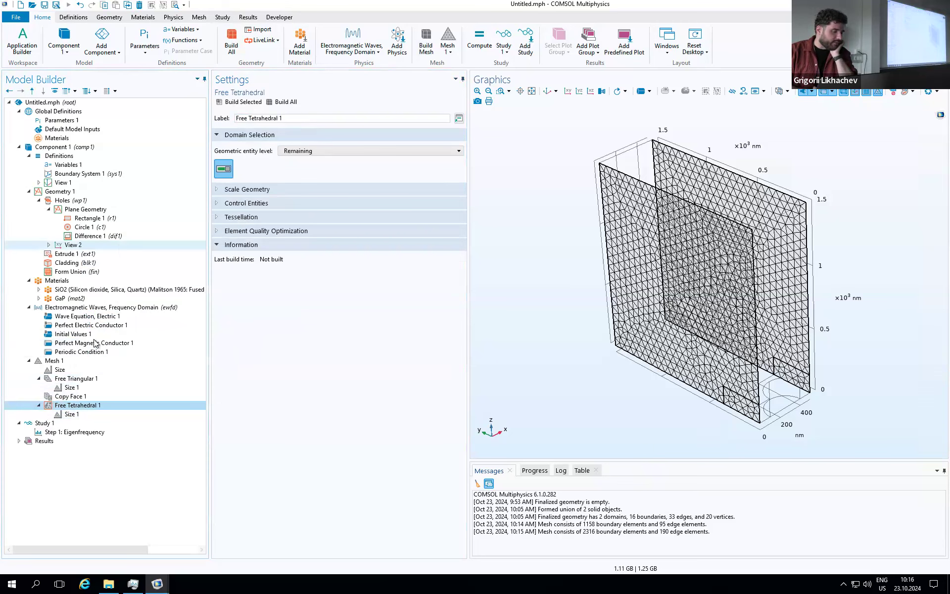
- Apply the first Size node of the Free Tetrahedral mesh at domain level to cladding domain 2
{"action": "left_click", "coordinate": [81, 418]}
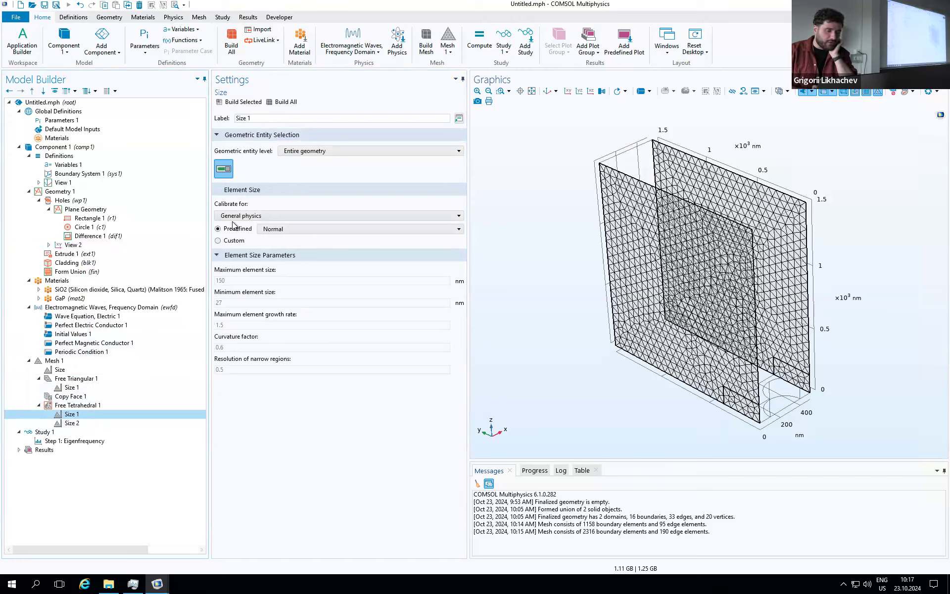
{"action": "left_click", "coordinate": [304, 154]}
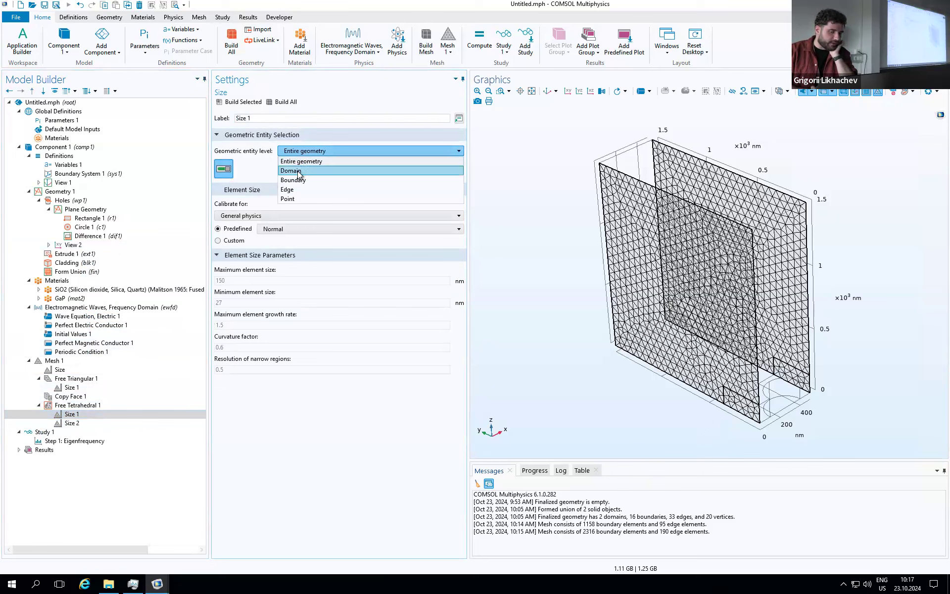
{"action": "left_click", "coordinate": [298, 171]}
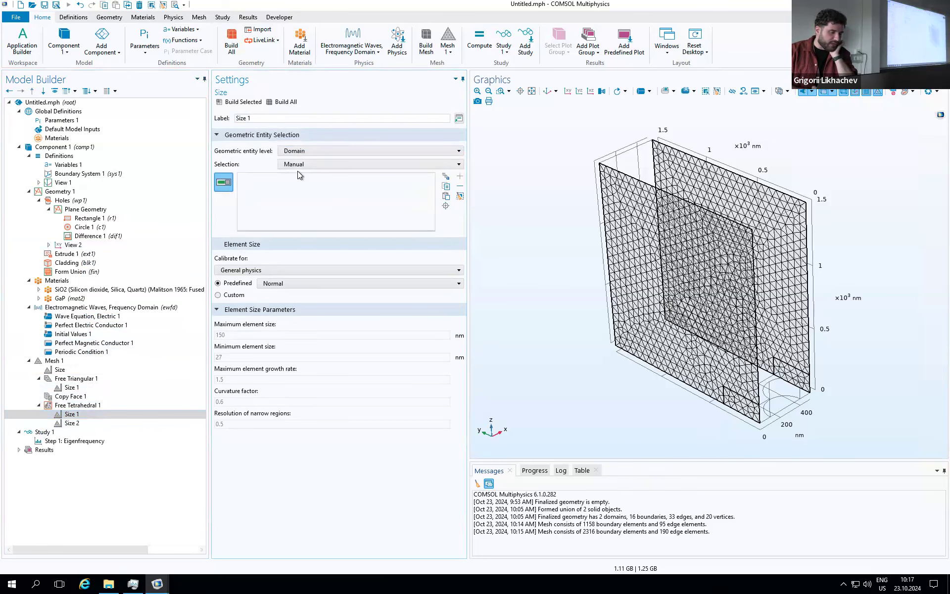
{"action": "left_click", "coordinate": [770, 337]}
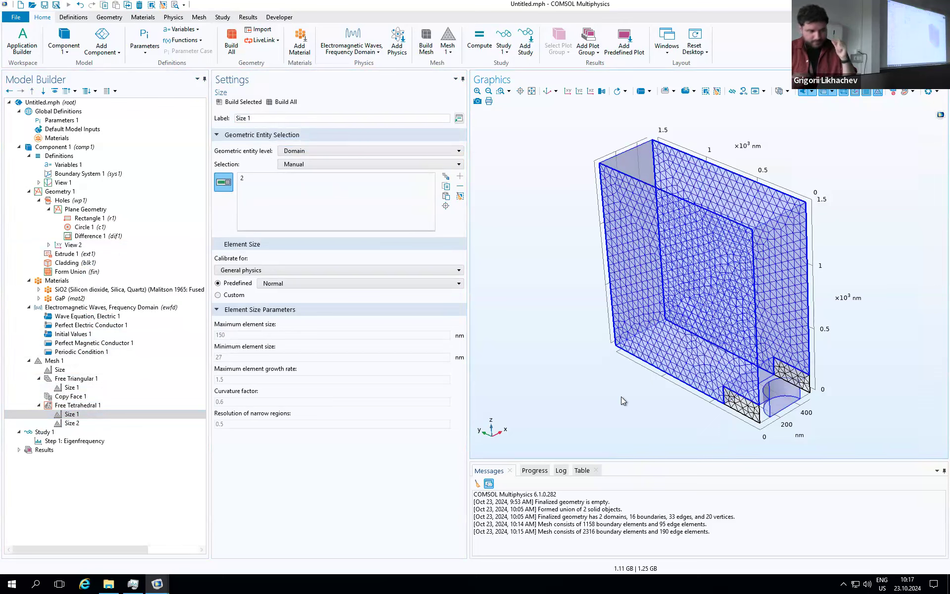
- Switch the cladding's element size to custom with a maximum element size of lda0/15
{"action": "left_click", "coordinate": [218, 295]}
{"action": "left_click", "coordinate": [219, 323]}
{"action": "double_click", "coordinate": [246, 336]}
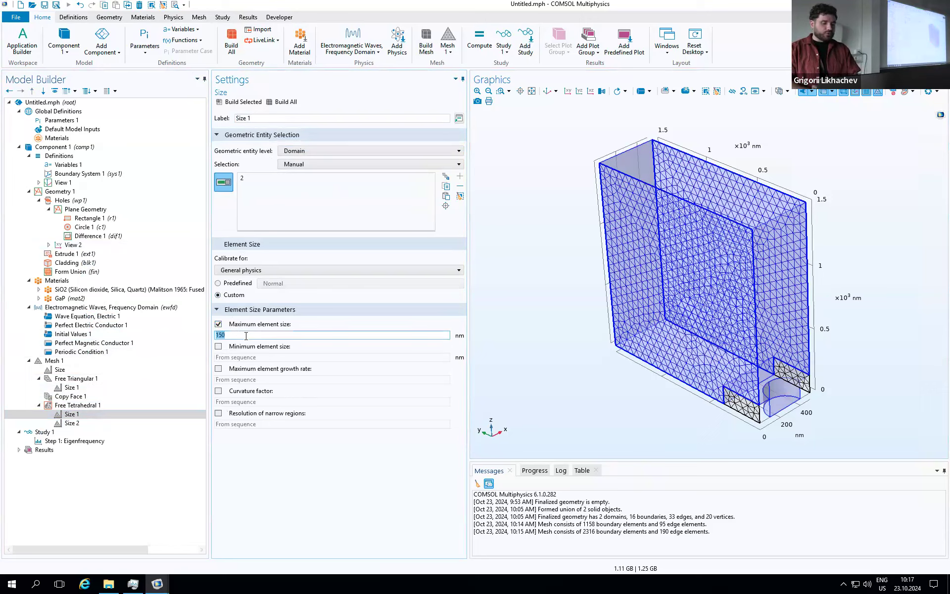
{"action": "type", "text": "lda0"}
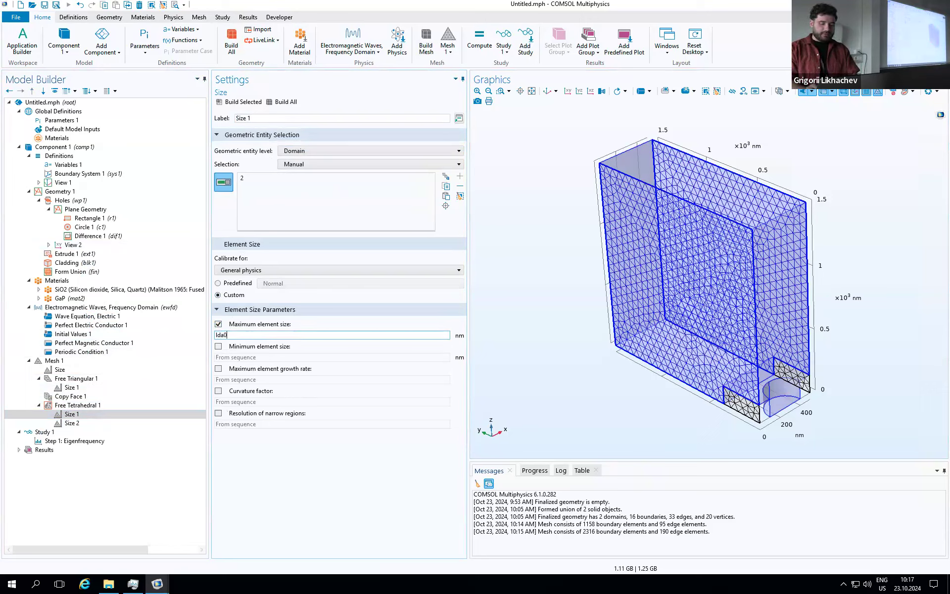
{"action": "type", "text": "/15"}
{"action": "key", "text": "Return"}
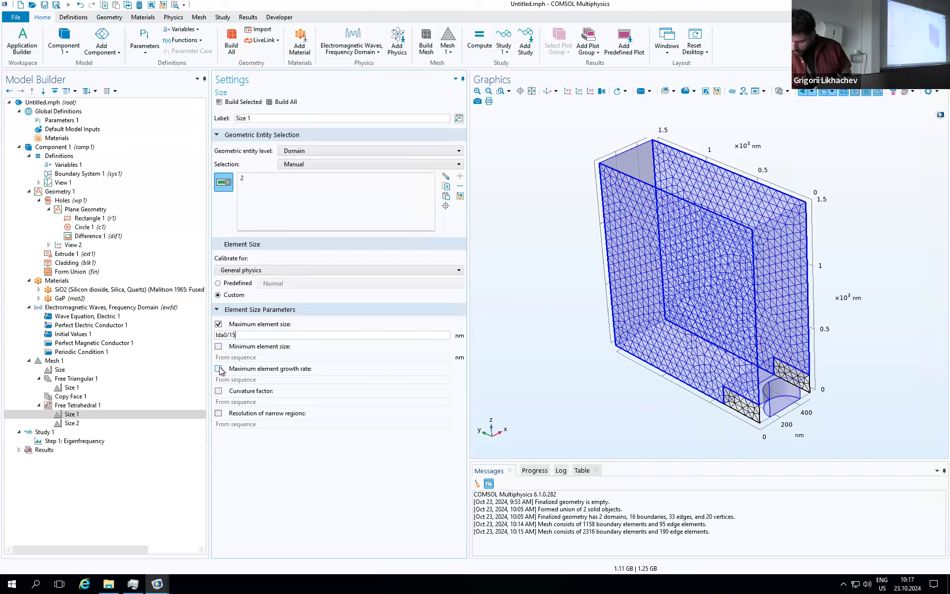
- Set the cladding's maximum element growth rate to 1.1 and minimum element size to 3 nm, and build the mesh
{"action": "left_click", "coordinate": [219, 369]}
{"action": "left_click", "coordinate": [244, 379]}
{"action": "type", "text": "1.1"}
{"action": "left_click", "coordinate": [218, 348]}
{"action": "left_click", "coordinate": [231, 358]}
{"action": "double_click", "coordinate": [232, 357]}
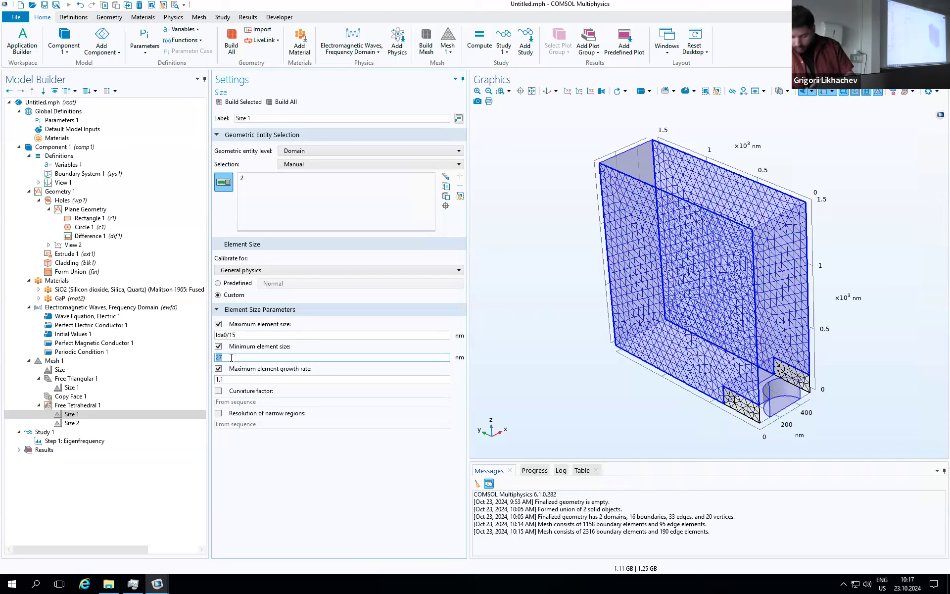
{"action": "type", "text": "3"}
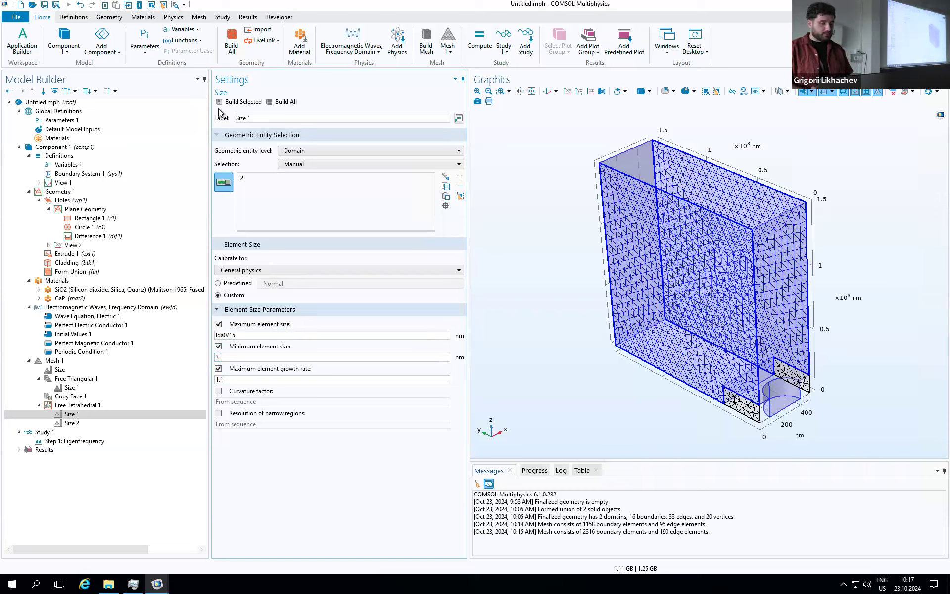
{"action": "left_click", "coordinate": [235, 103]}
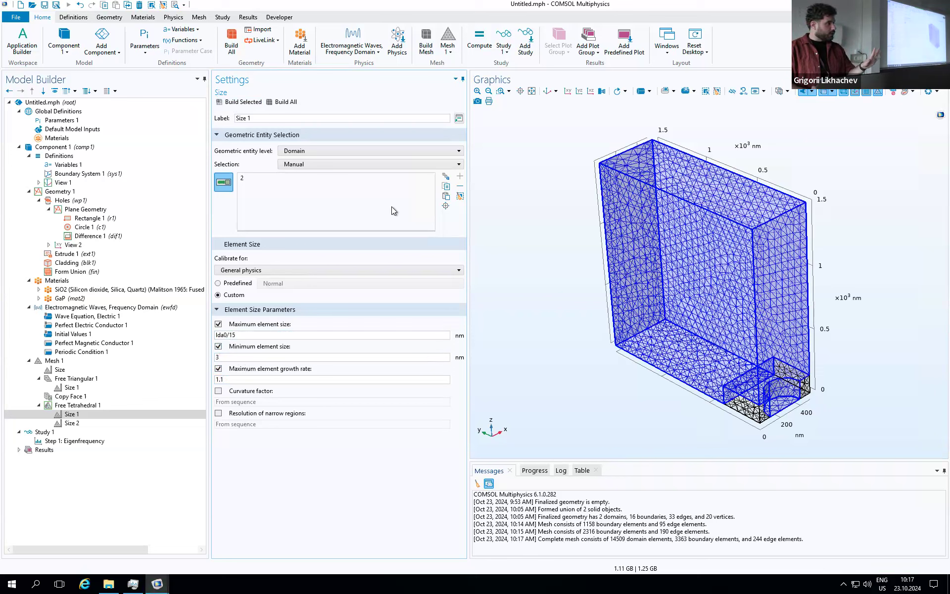
- Apply the second Size node of the Free Tetrahedral mesh at domain level to waveguide domain 1
{"action": "left_click", "coordinate": [75, 423]}
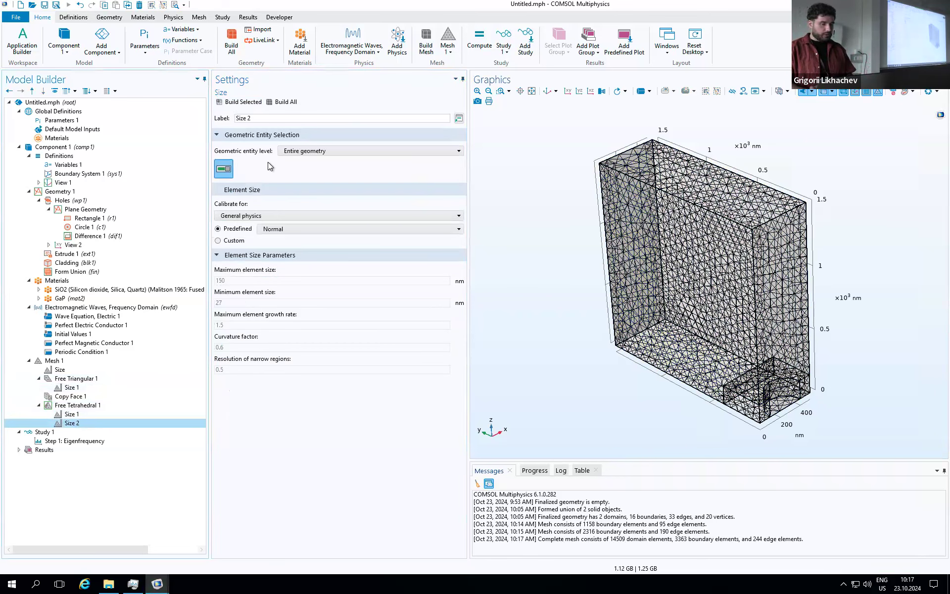
{"action": "left_click", "coordinate": [294, 150]}
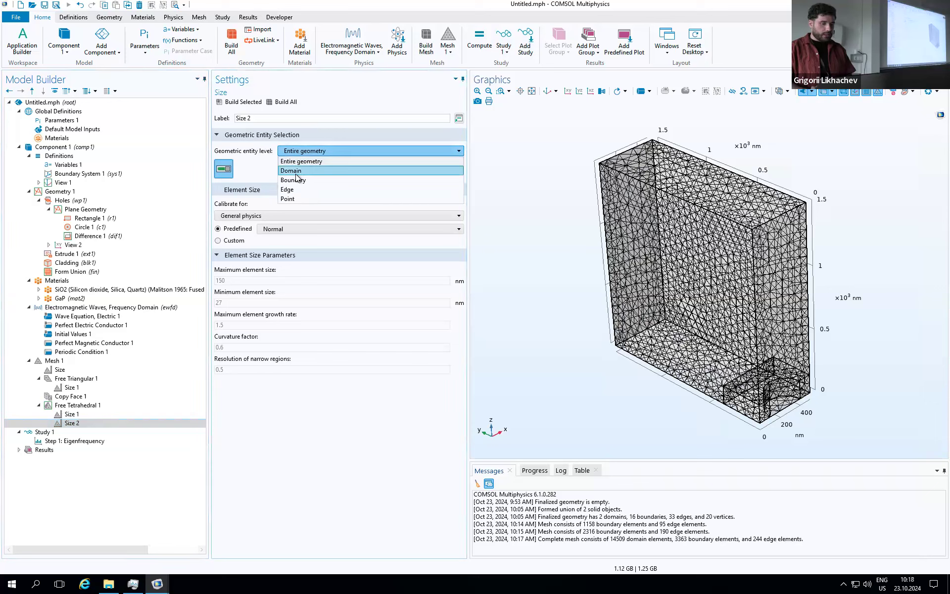
{"action": "left_click", "coordinate": [296, 171]}
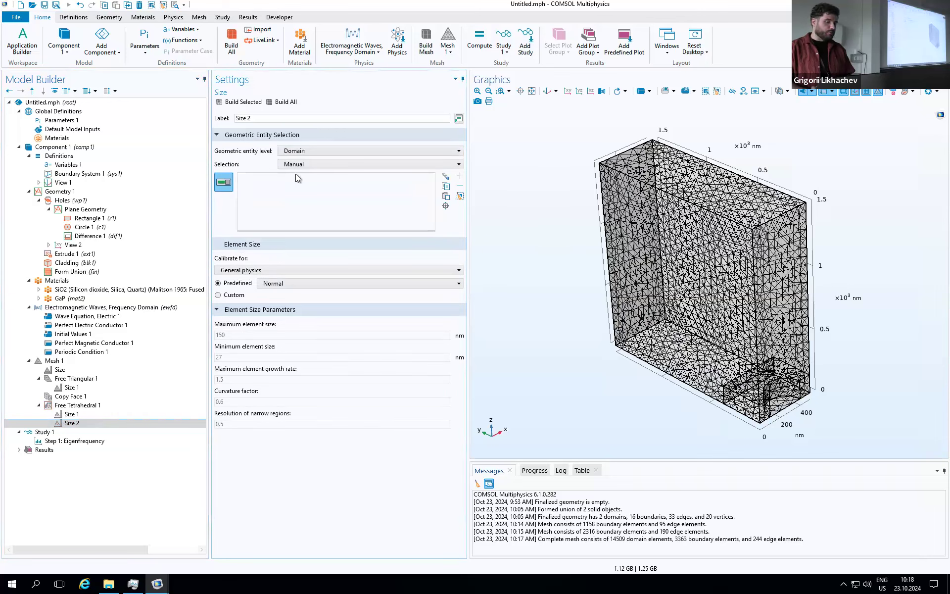
{"action": "left_click", "coordinate": [766, 414]}
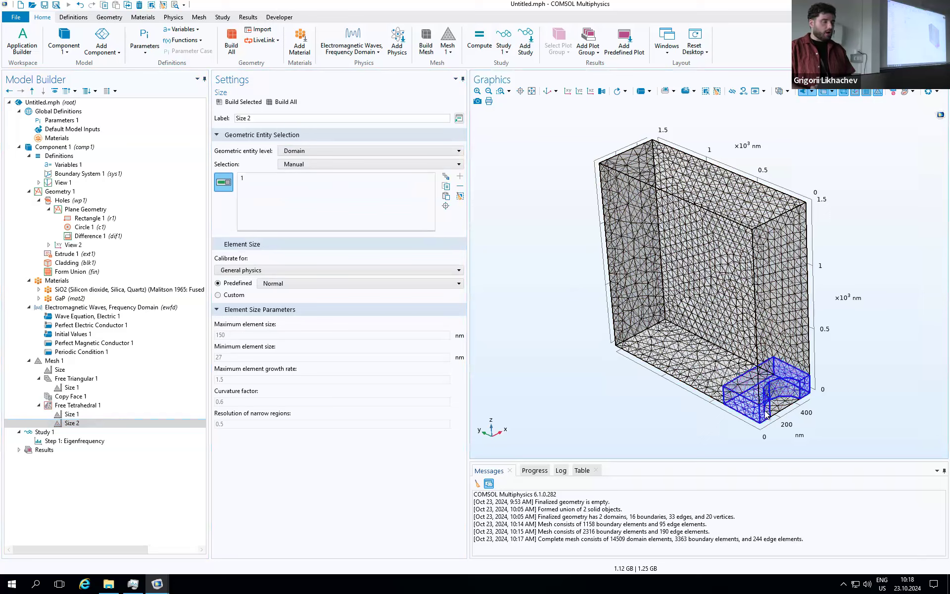
- Set a custom maximum element size of 30 nm for the waveguide domain and build the mesh
{"action": "left_click", "coordinate": [218, 295]}
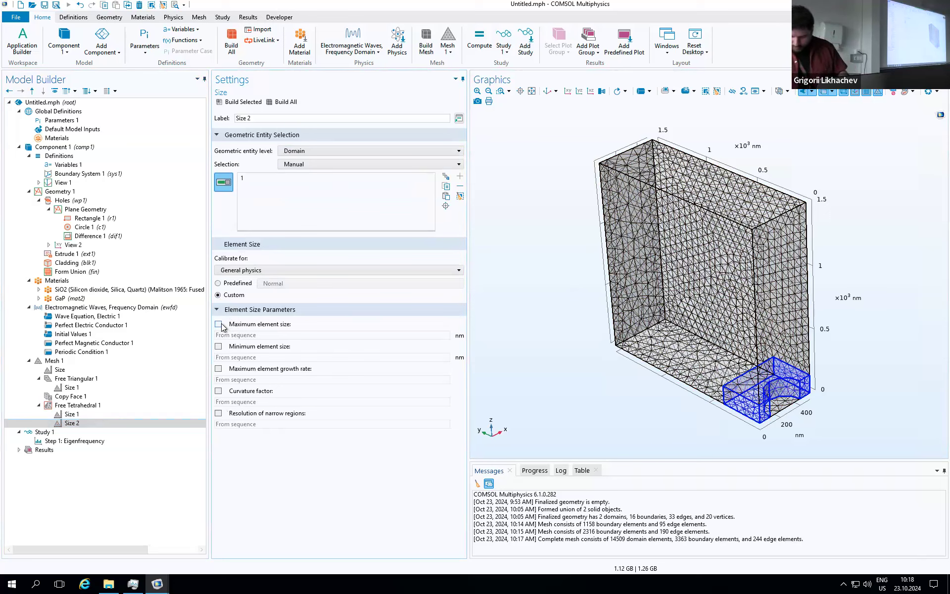
{"action": "left_click", "coordinate": [219, 324]}
{"action": "type", "text": "30"}
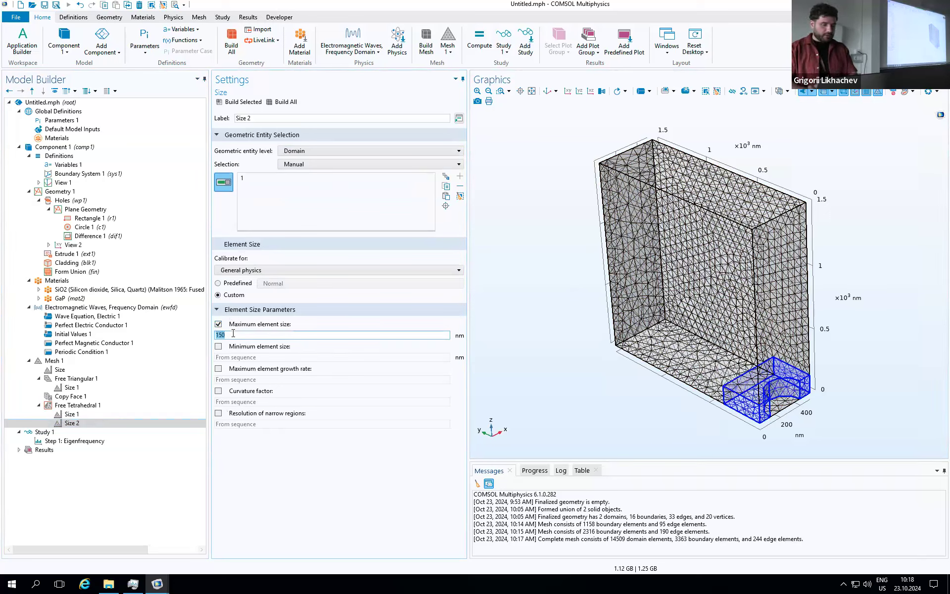
{"action": "left_click", "coordinate": [231, 103]}
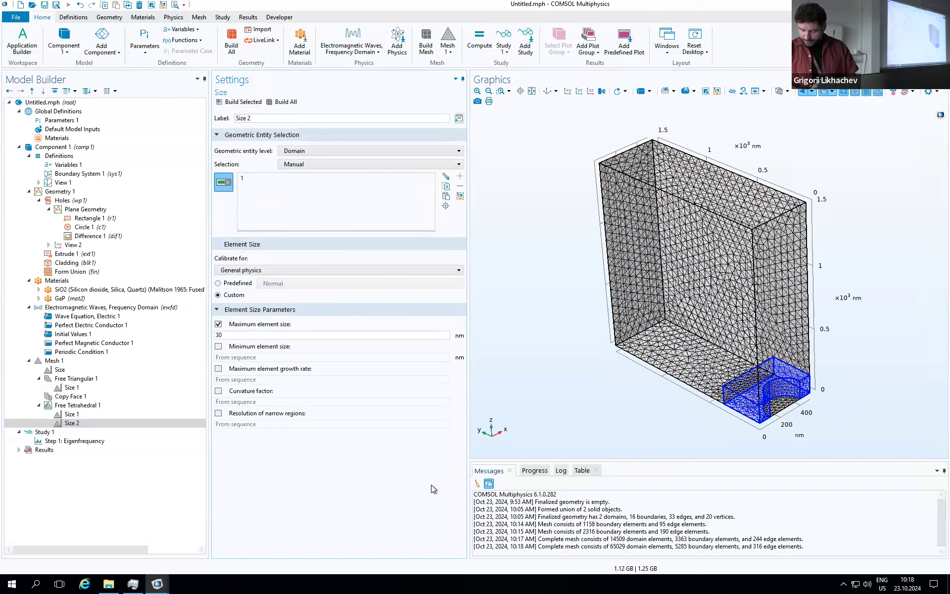
- Set the desired number of eigenfrequencies to 2 in the Eigenfrequency step of Study 1
{"action": "left_click", "coordinate": [52, 441]}
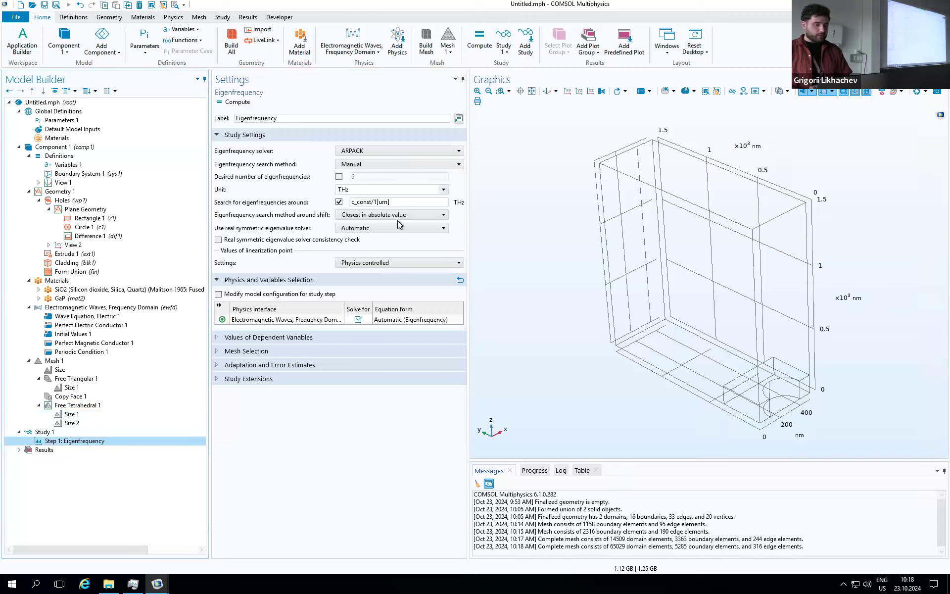
{"action": "left_click", "coordinate": [395, 204]}
{"action": "left_click", "coordinate": [339, 177]}
{"action": "double_click", "coordinate": [363, 177]}
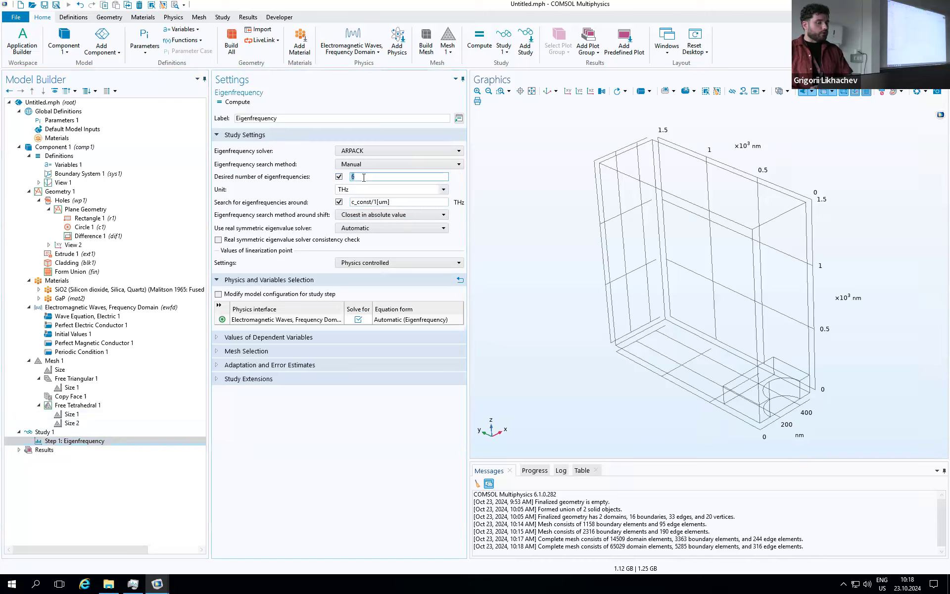
{"action": "type", "text": "2"}
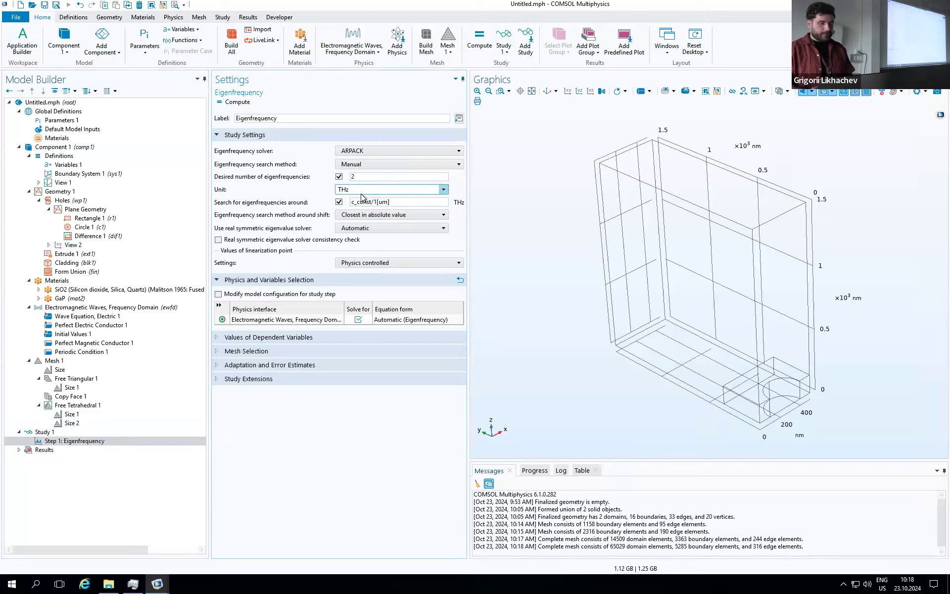
- Set the eigenfrequency search method around the shift to Larger real part and search around 100 THz
{"action": "left_click", "coordinate": [390, 215]}
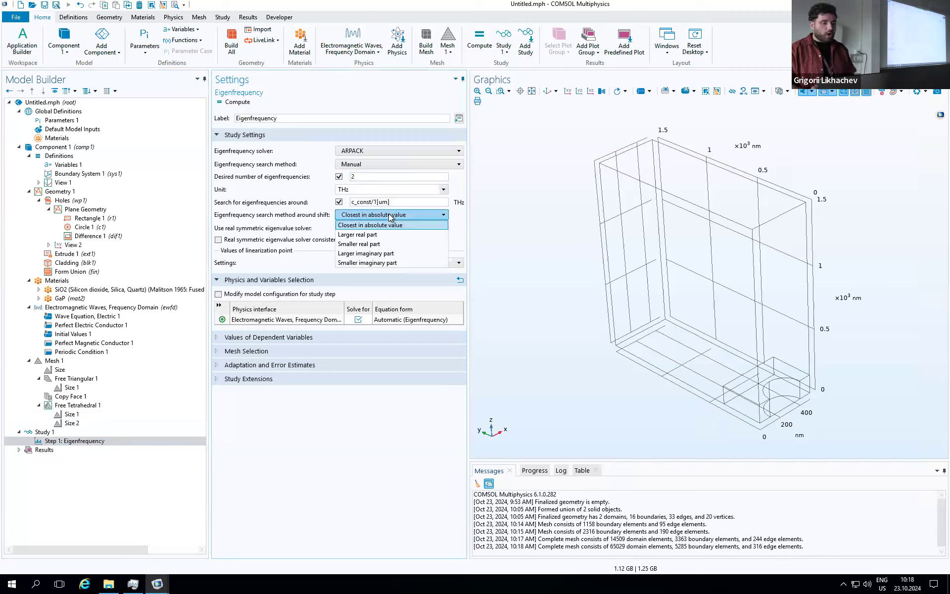
{"action": "left_click", "coordinate": [368, 235]}
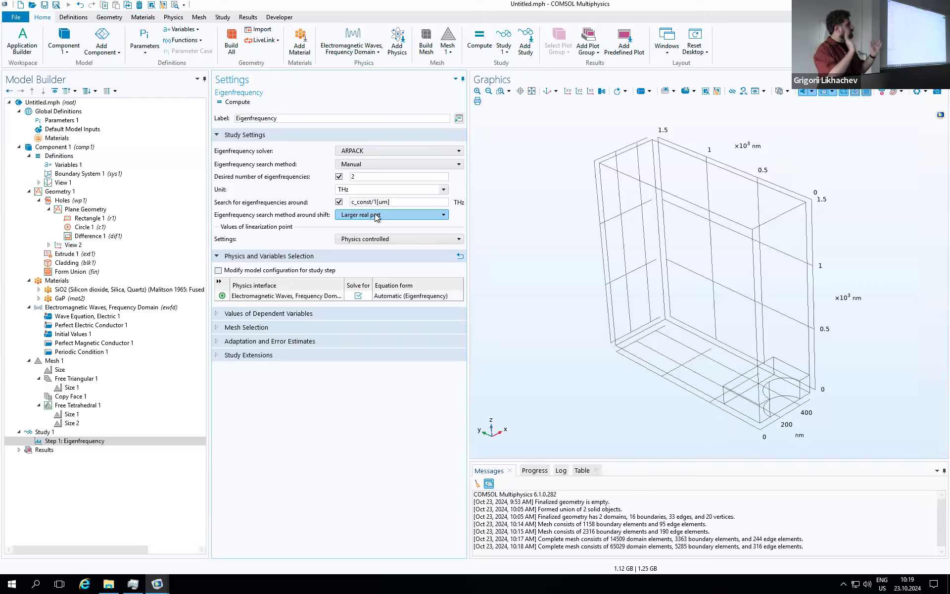
{"action": "left_click_drag", "start_coordinate": [399, 202], "coordinate": [351, 202]}
{"action": "key", "text": "BackSpace"}
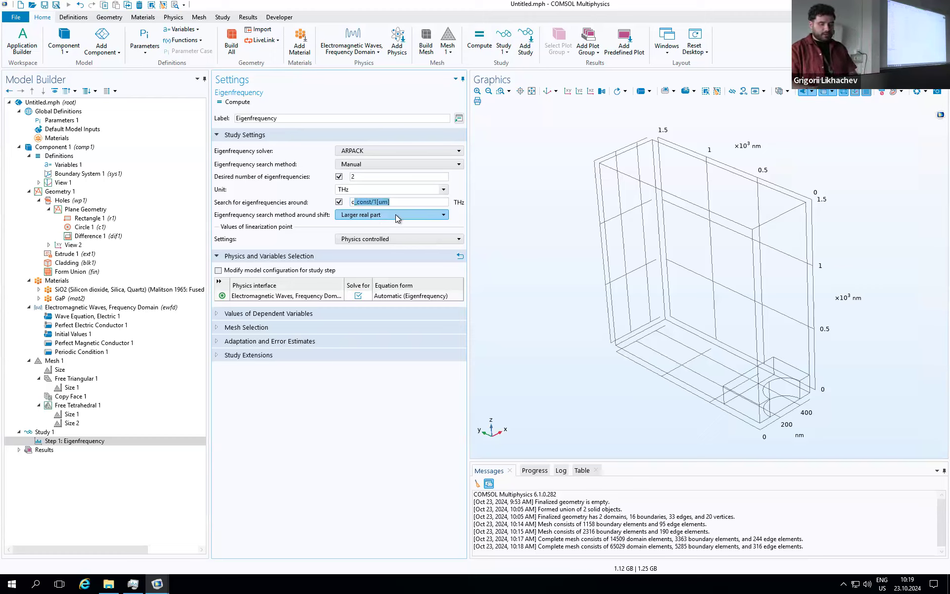
{"action": "type", "text": "100"}
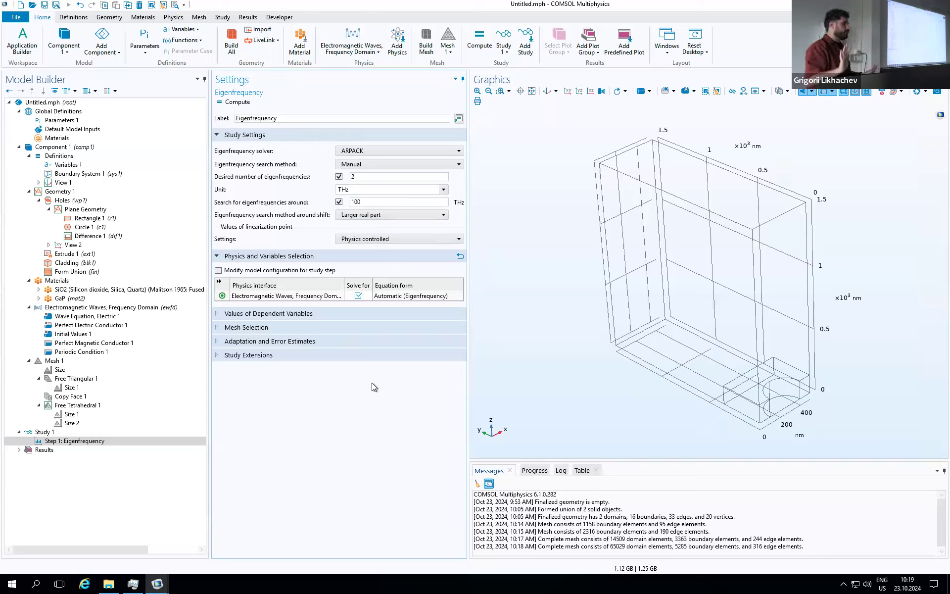
- Try to compute the eigenfrequency study
{"action": "left_click", "coordinate": [87, 441]}
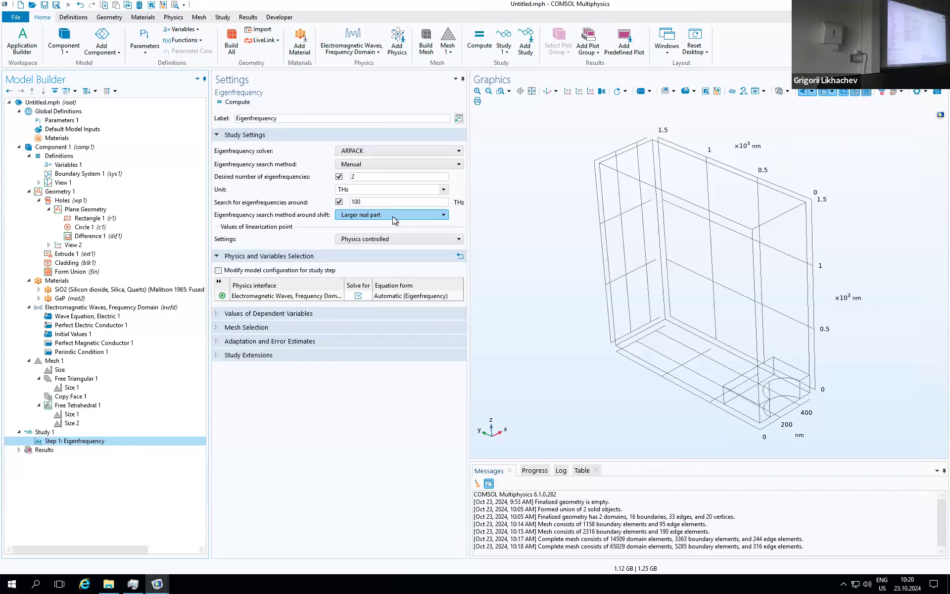
{"action": "left_click", "coordinate": [234, 103]}
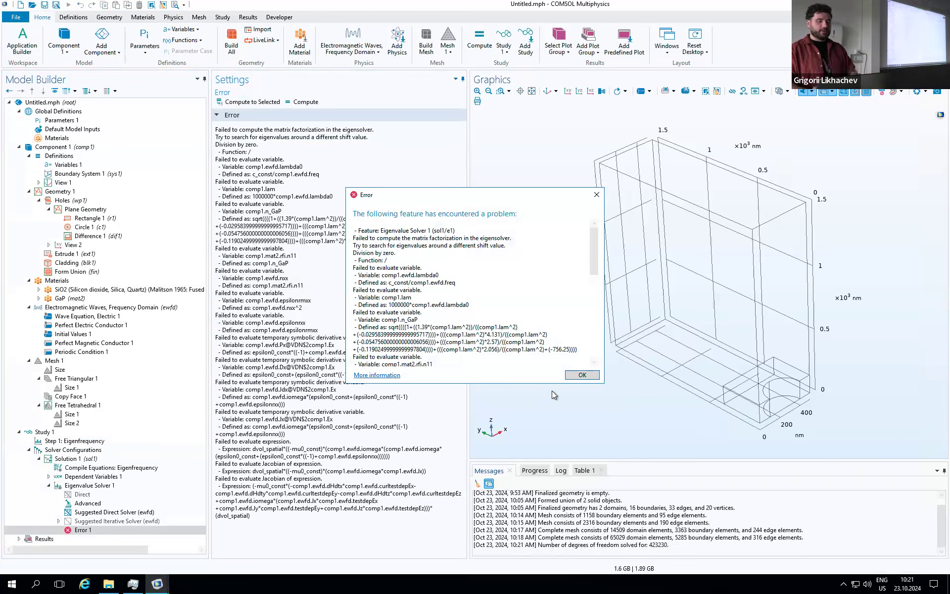
{"action": "left_click", "coordinate": [581, 376]}
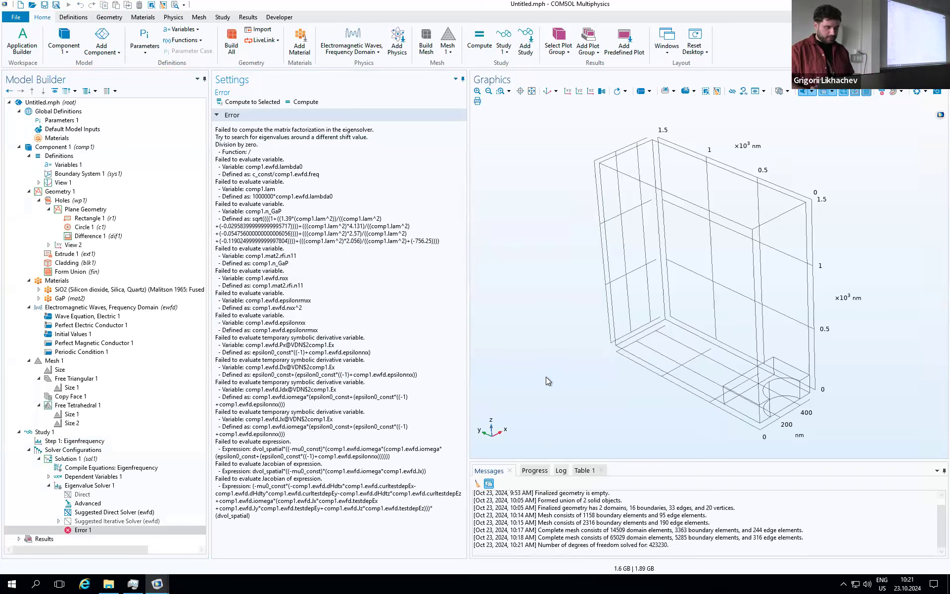
- Set the eigenvalue linearization point of Eigenvalue Solver 1 to the operating frequency parameter f0
{"action": "left_click", "coordinate": [94, 485]}
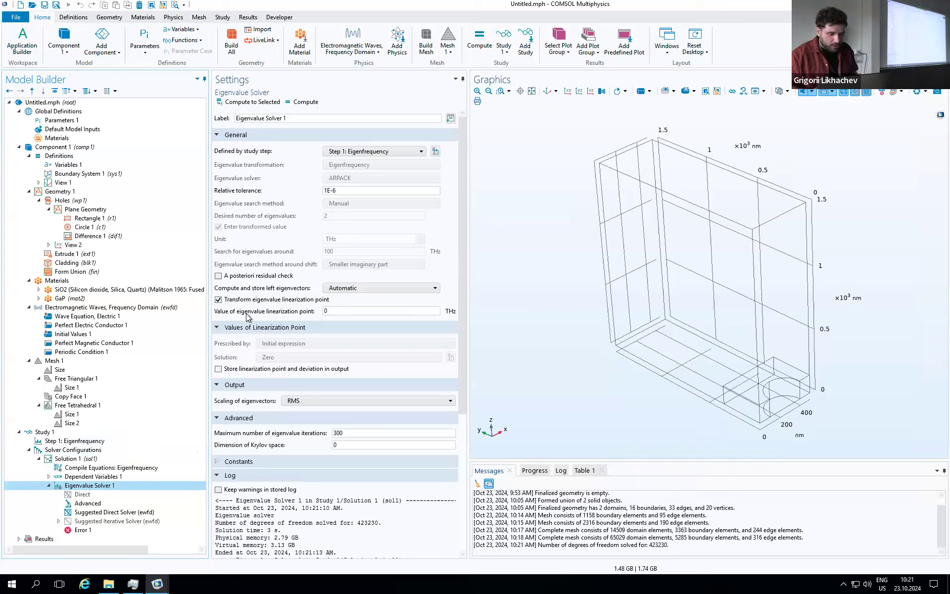
{"action": "double_click", "coordinate": [332, 310]}
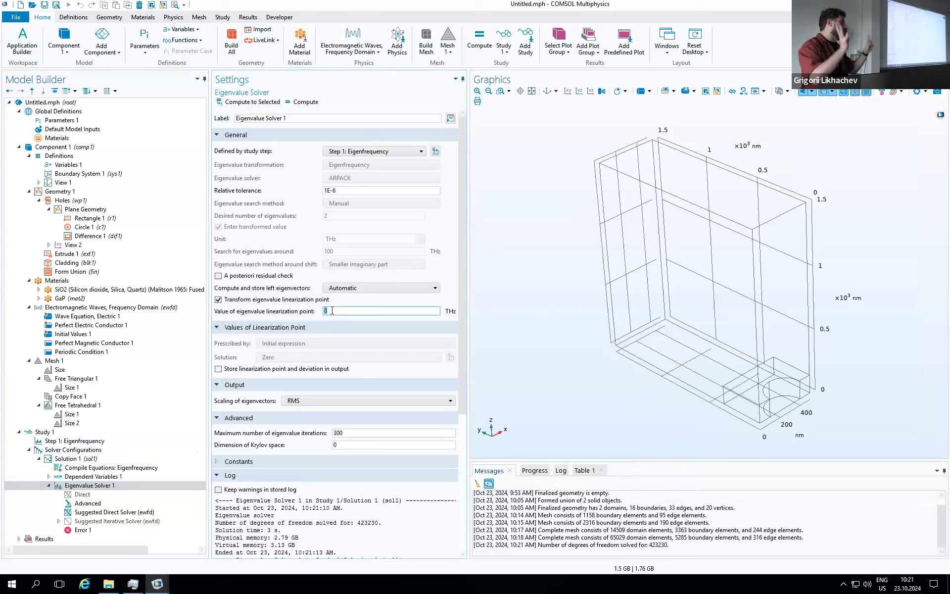
{"action": "type", "text": "f0"}
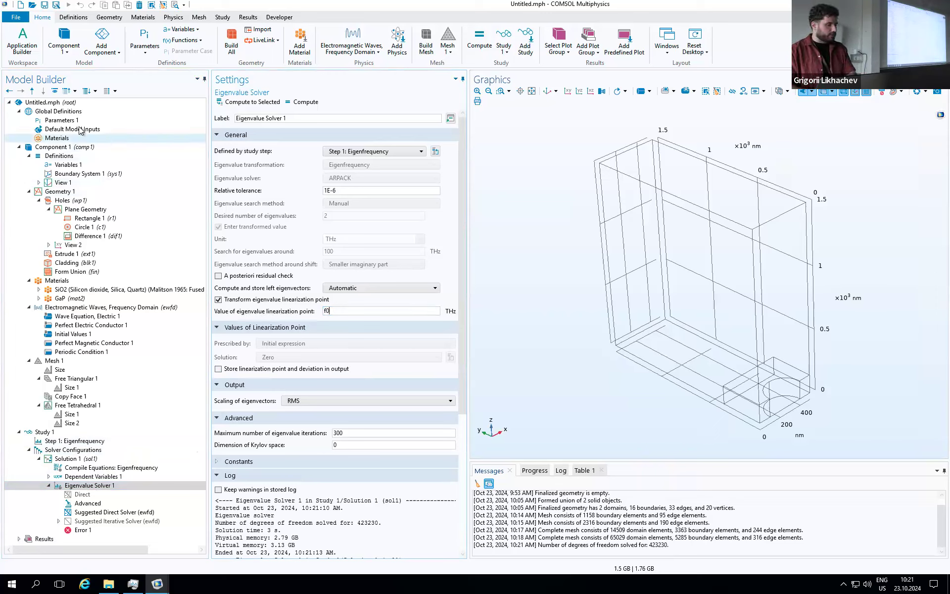
{"action": "left_click", "coordinate": [77, 121]}
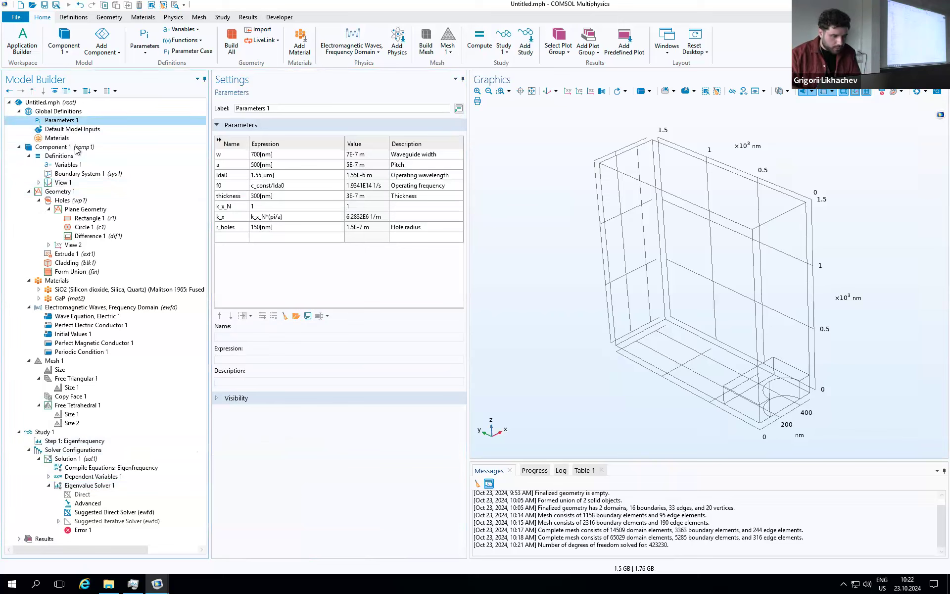
{"action": "left_click", "coordinate": [81, 486]}
{"action": "left_click", "coordinate": [361, 311]}
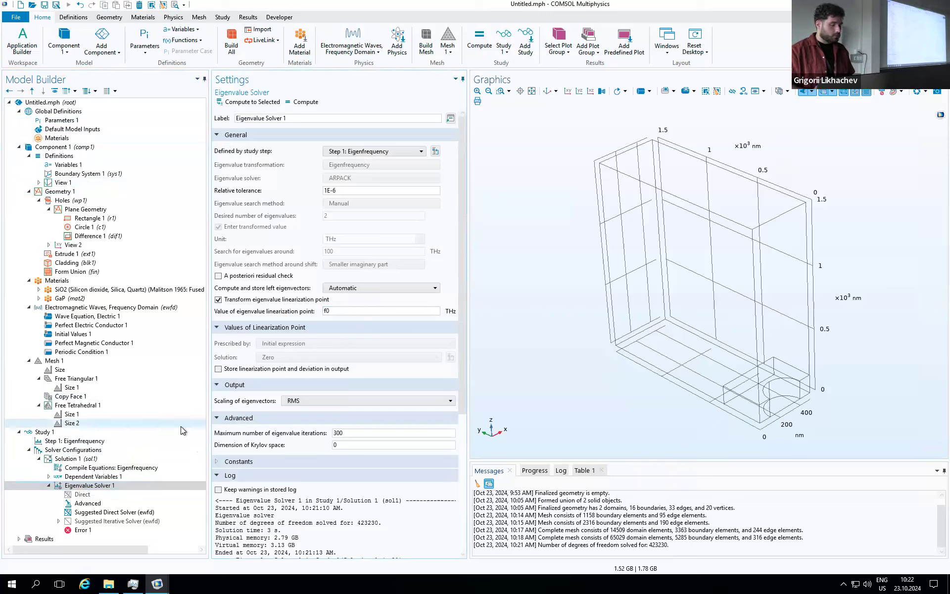
- Compute the Eigenfrequency step of Study 1 again
{"action": "left_click", "coordinate": [94, 442]}
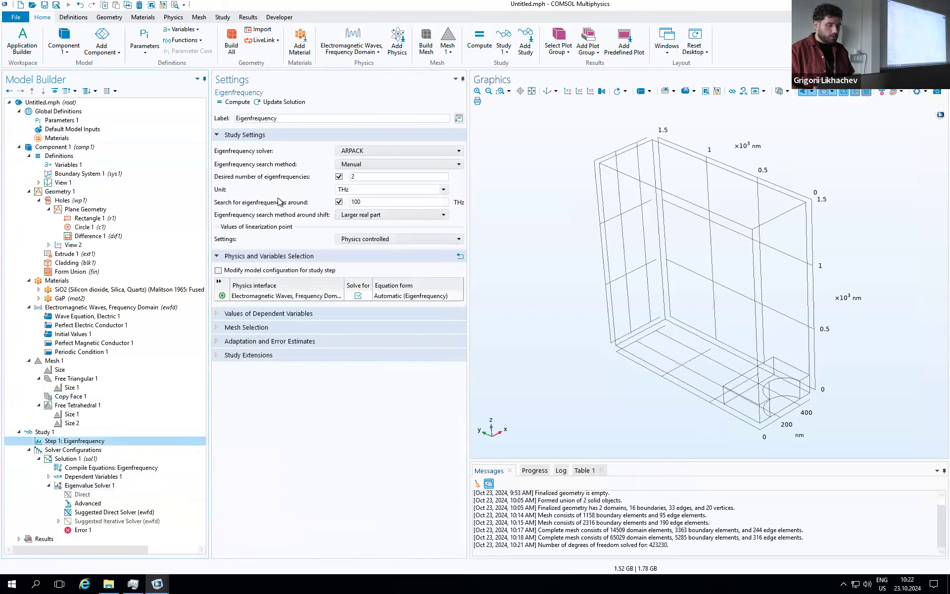
{"action": "left_click", "coordinate": [236, 102]}
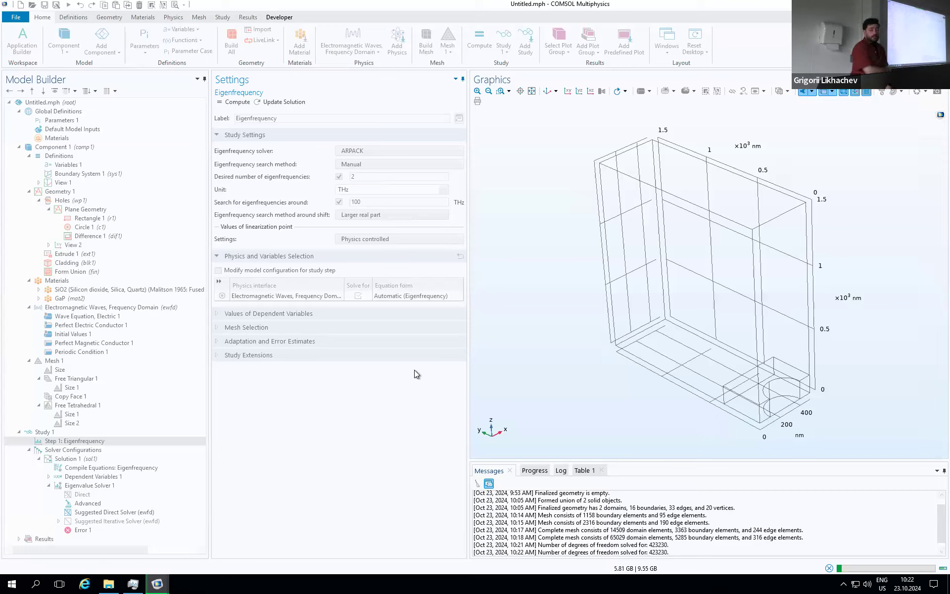
{"action": "left_click", "coordinate": [132, 583]}
{"action": "left_click", "coordinate": [133, 583]}
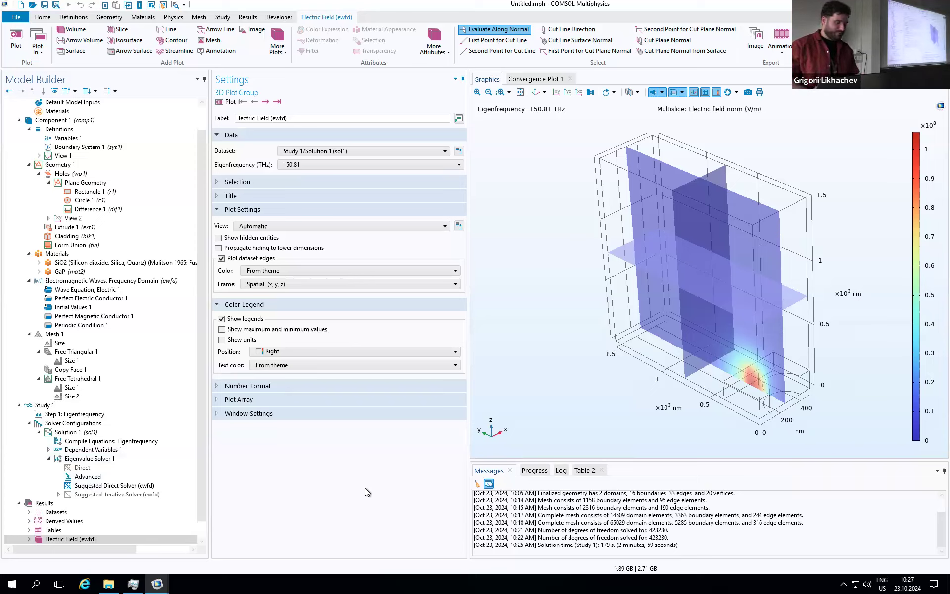
- Define the z-planes of Multislice 1 in the electric field plot by coordinates at 0 nm, replot, and show the xy view
{"action": "scroll", "coordinate": [60, 495], "scroll_direction": "down", "scroll_amount": 1}
{"action": "left_click", "coordinate": [28, 522]}
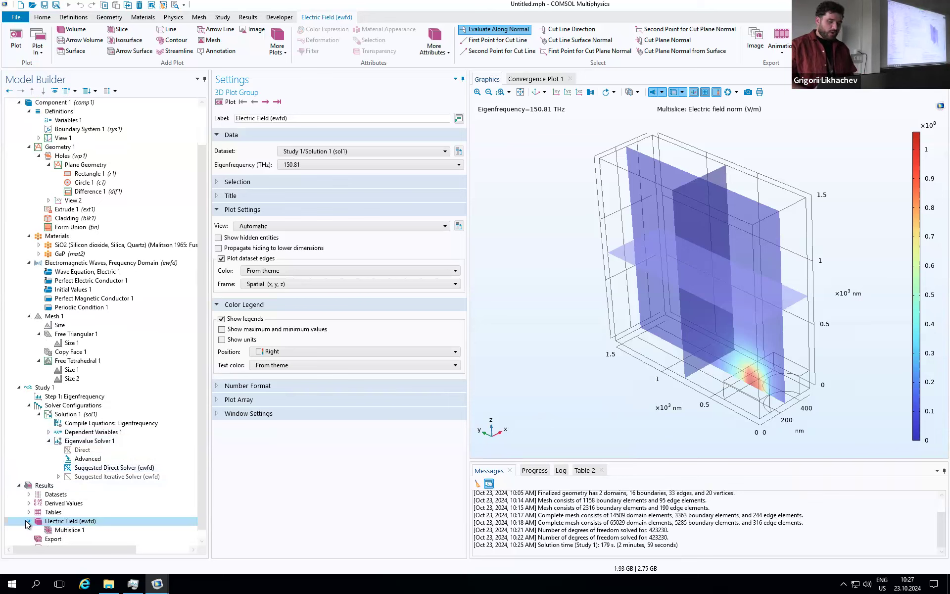
{"action": "left_click", "coordinate": [67, 530]}
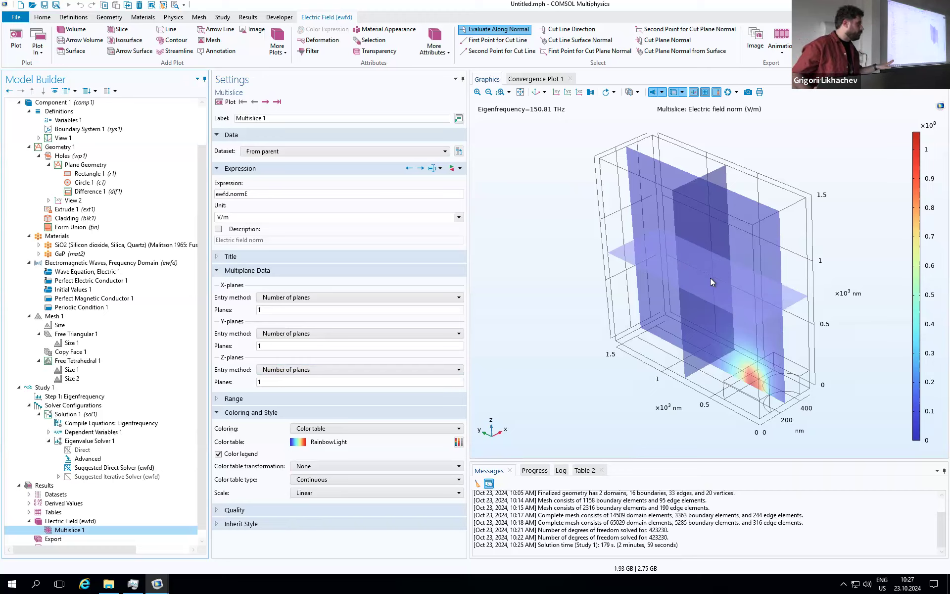
{"action": "left_click", "coordinate": [343, 369]}
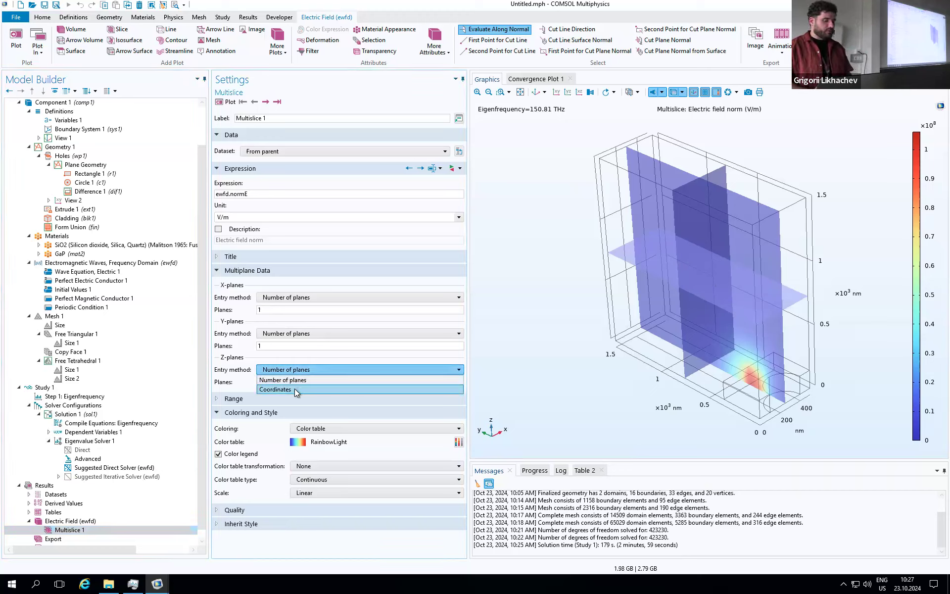
{"action": "left_click", "coordinate": [295, 389]}
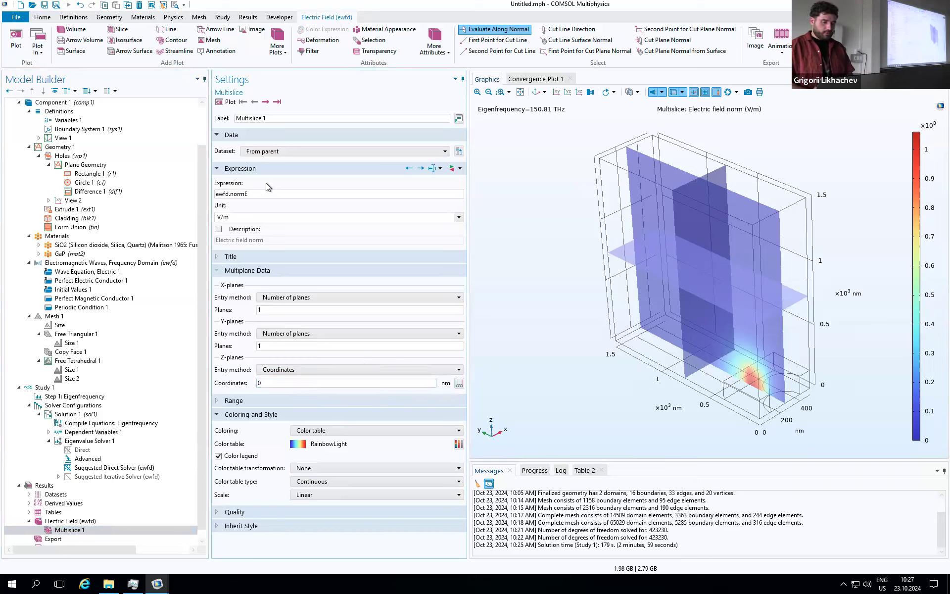
{"action": "left_click", "coordinate": [220, 102]}
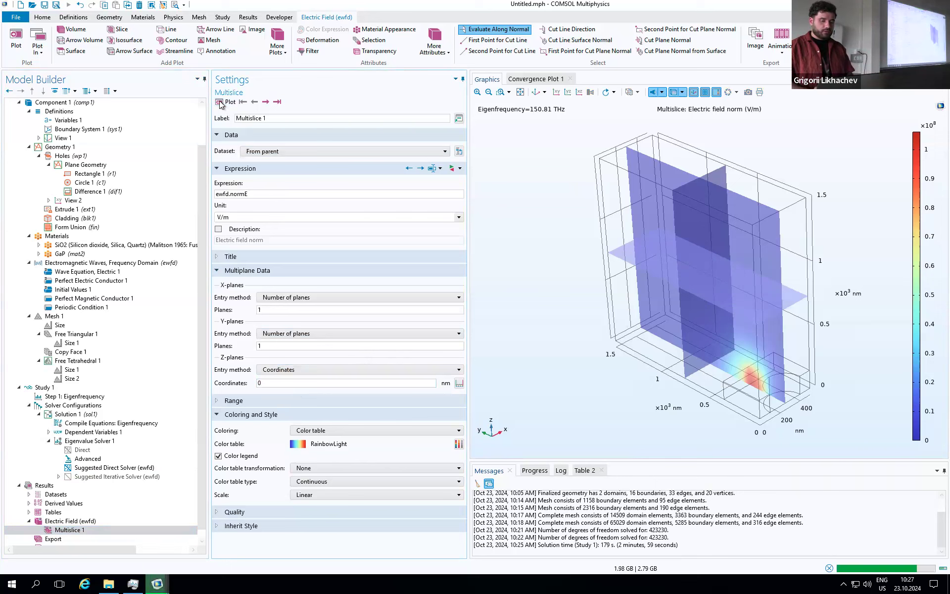
{"action": "left_click", "coordinate": [537, 94]}
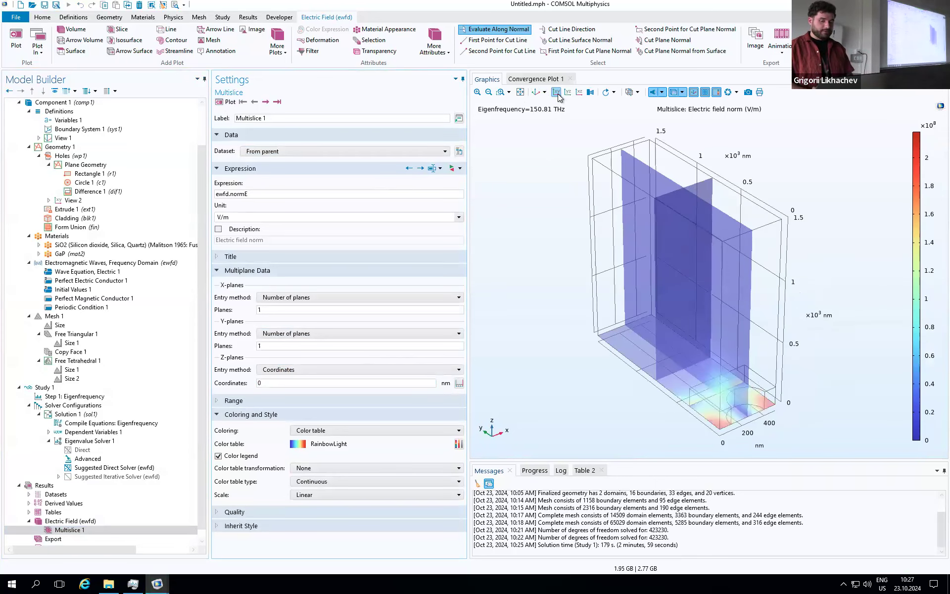
{"action": "left_click", "coordinate": [557, 94]}
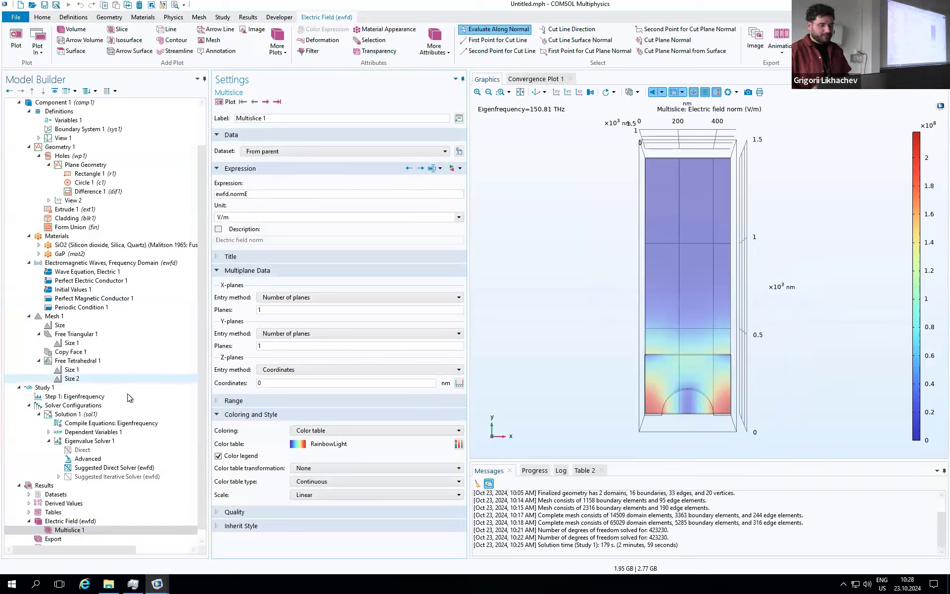
- Plot the electric field norm for the 178.63 THz eigenfrequency in the Electric Field plot group
{"action": "scroll", "coordinate": [104, 481], "scroll_direction": "down", "scroll_amount": 1}
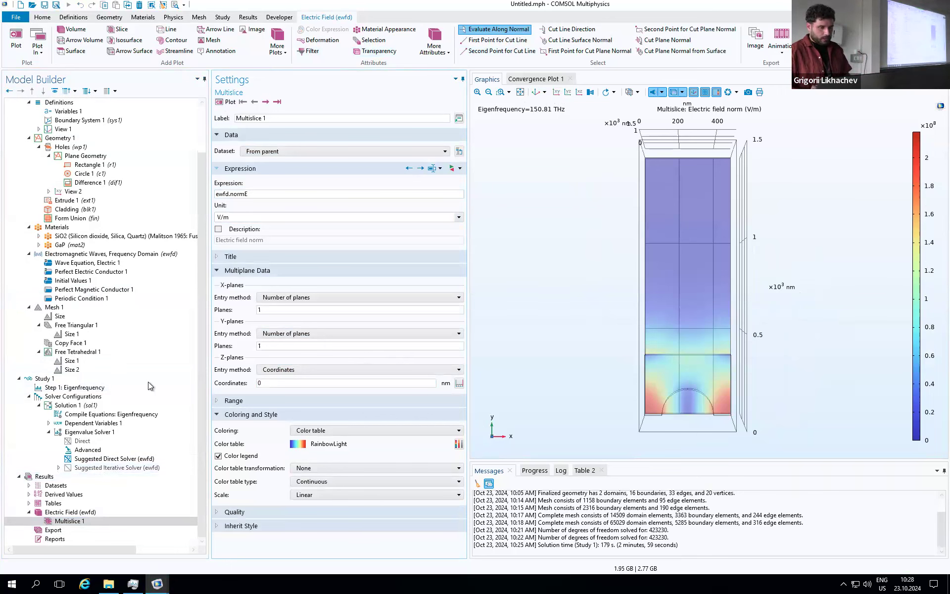
{"action": "left_click", "coordinate": [80, 512]}
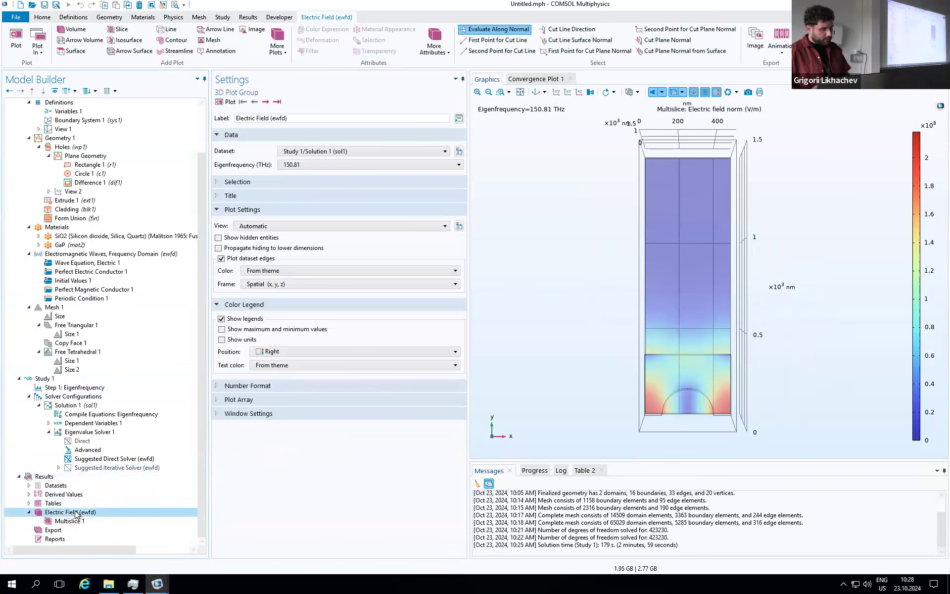
{"action": "left_click", "coordinate": [306, 165]}
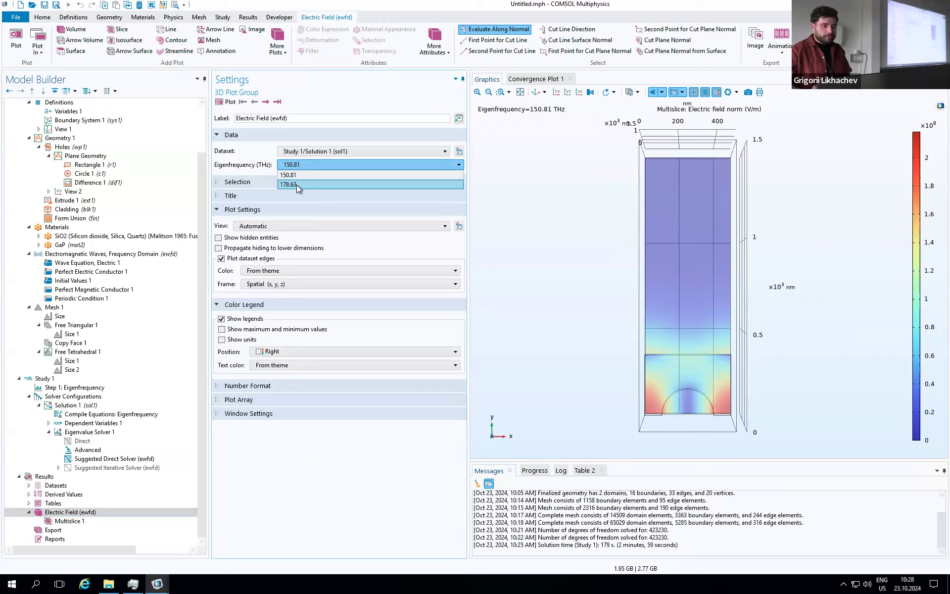
{"action": "left_click", "coordinate": [296, 185]}
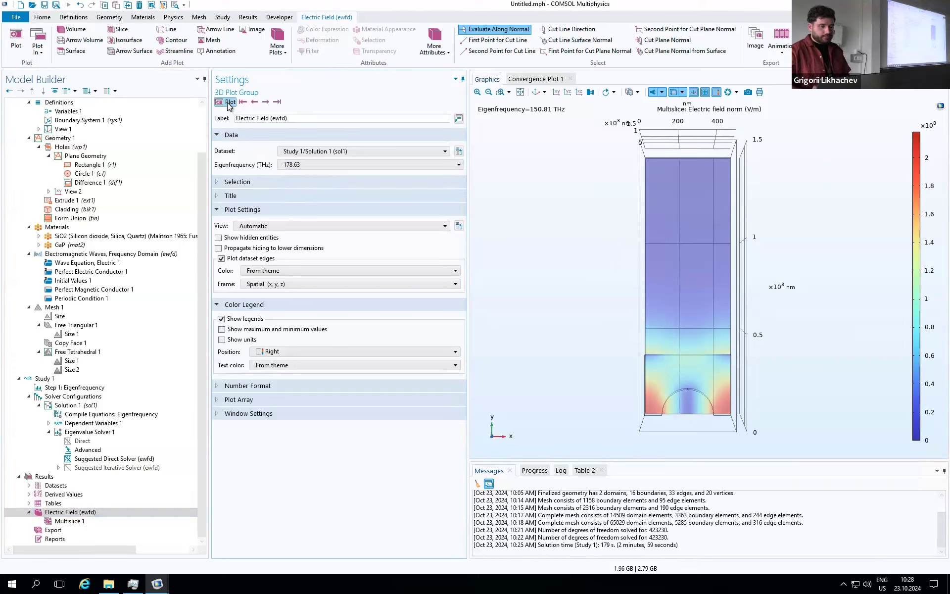
{"action": "left_click", "coordinate": [229, 103]}
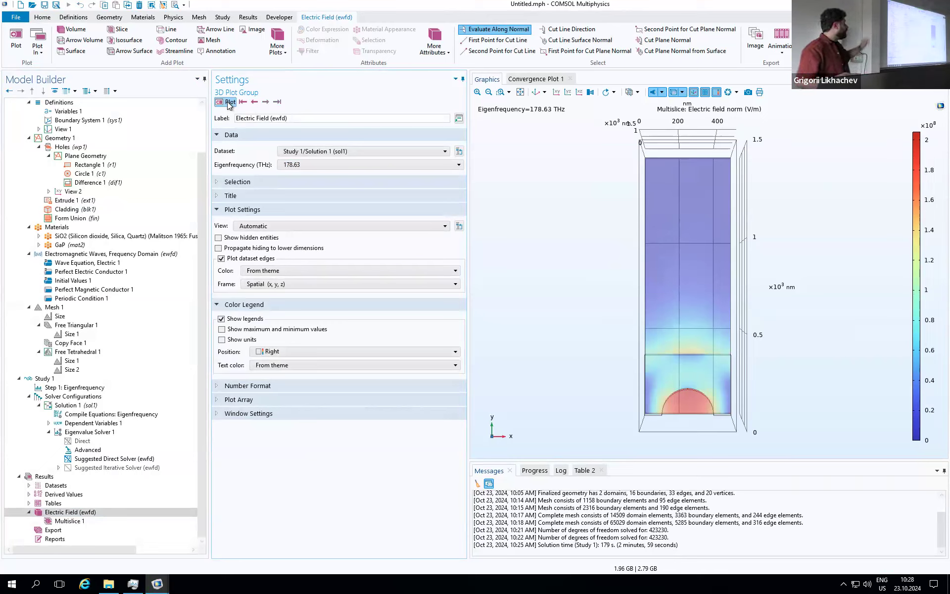
{"action": "left_click", "coordinate": [63, 512]}
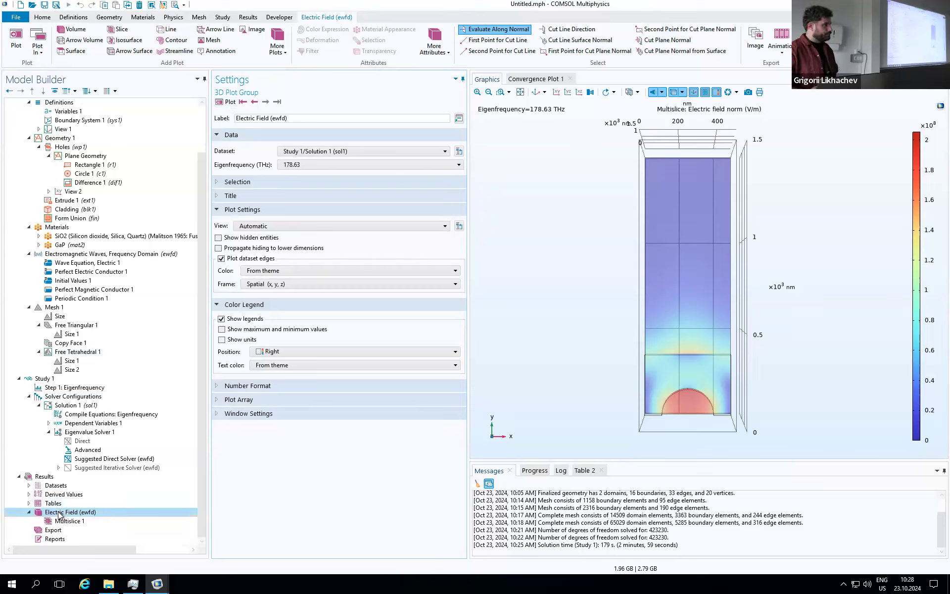
{"action": "left_click", "coordinate": [349, 164]}
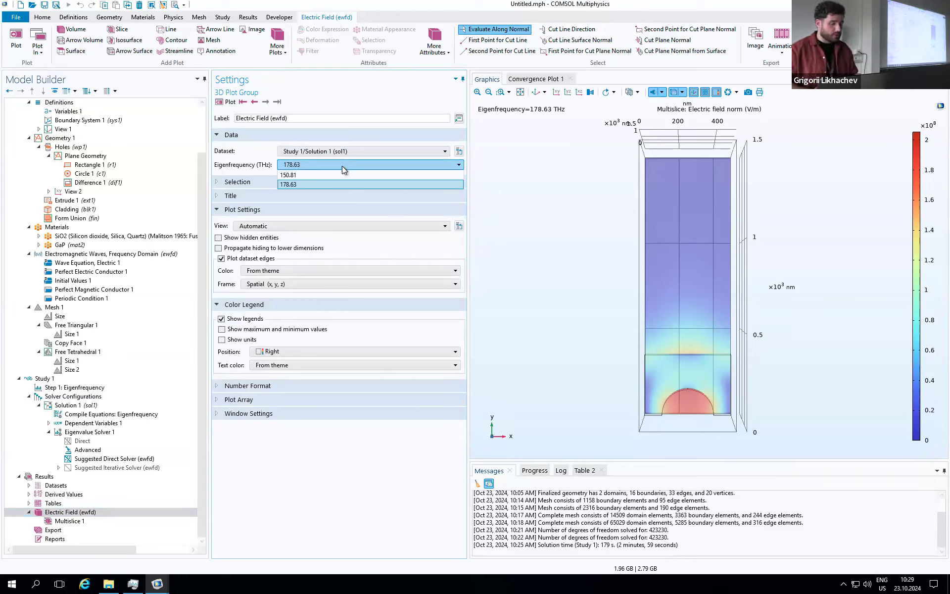
{"action": "left_click", "coordinate": [343, 166]}
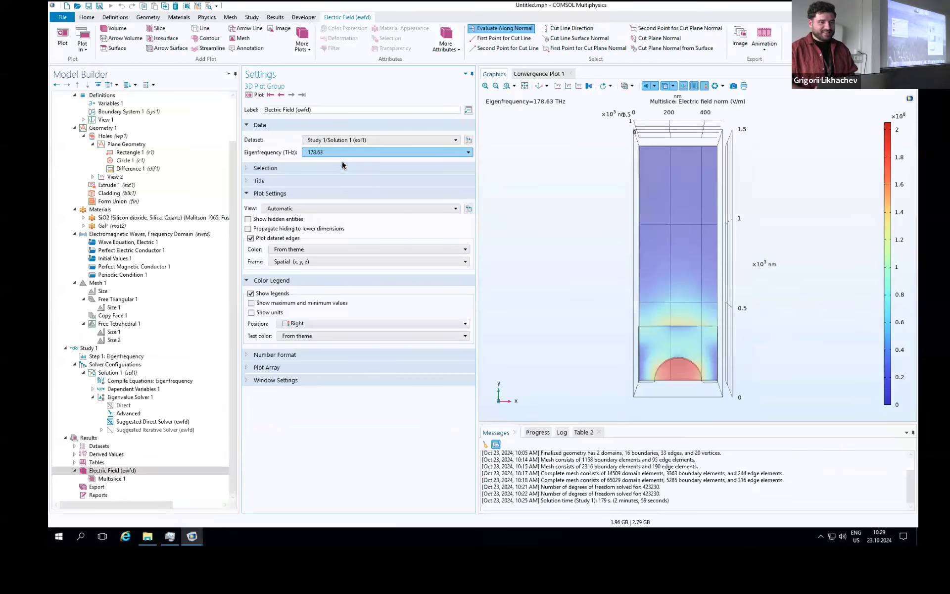